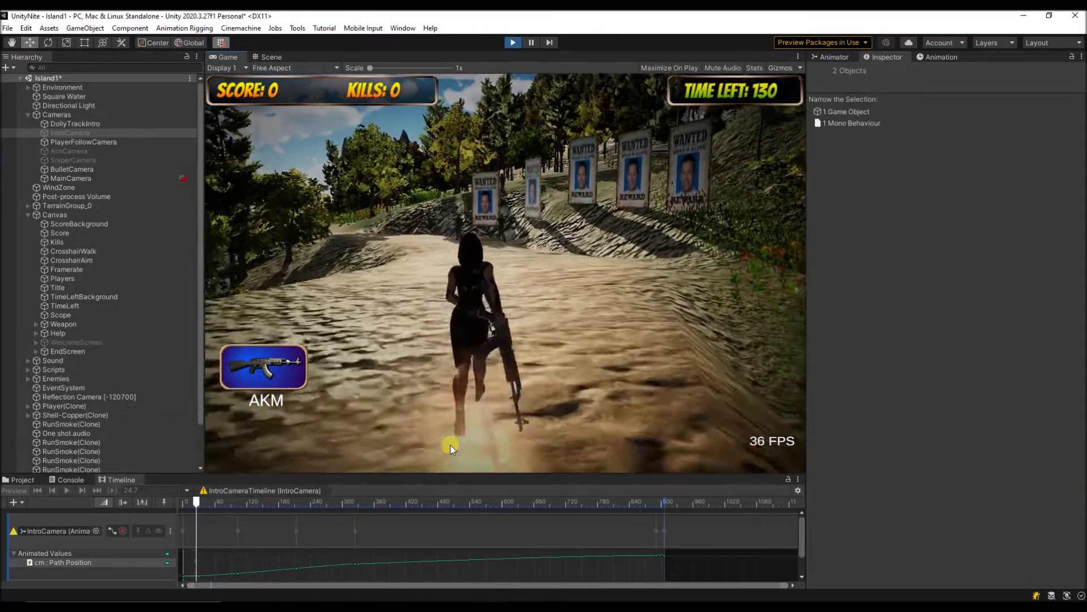
Aim and fire at the wanted posters in Play mode until the score reaches 310, then run on
right_click(452, 427)
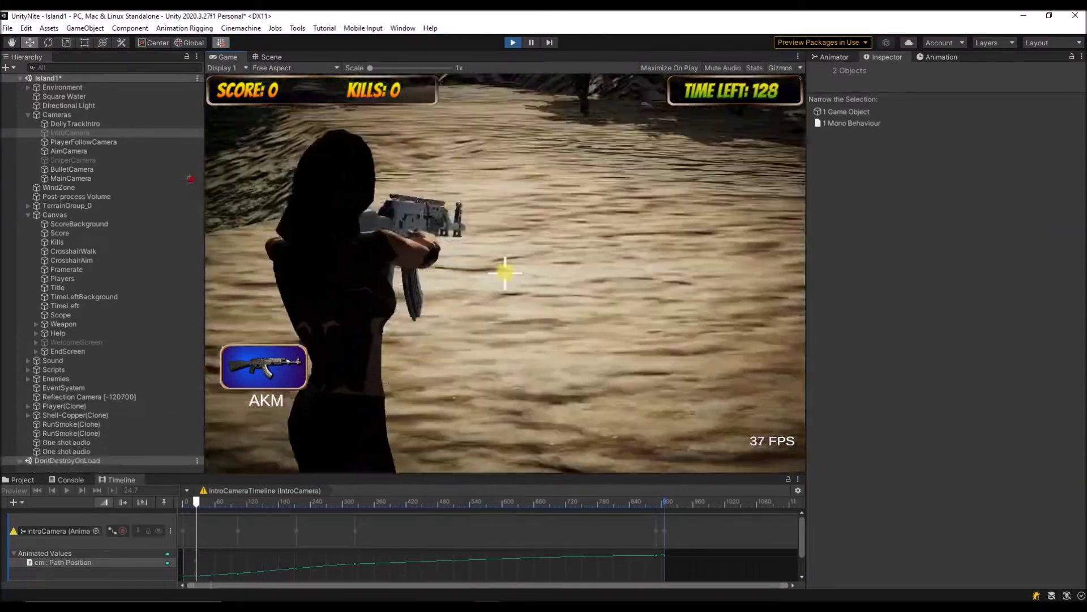
click(506, 272)
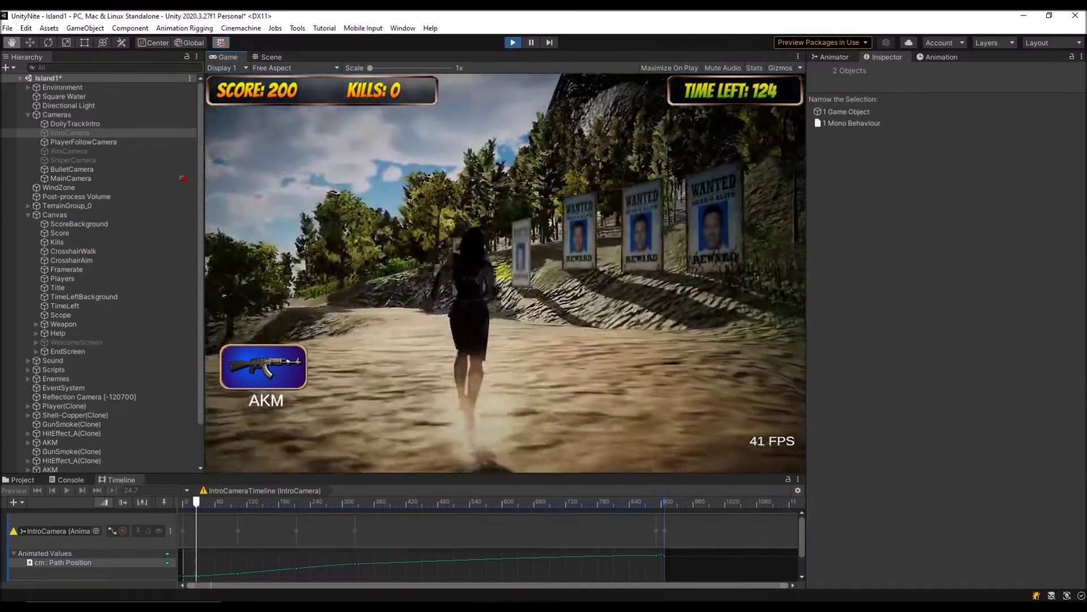
right_click(506, 271)
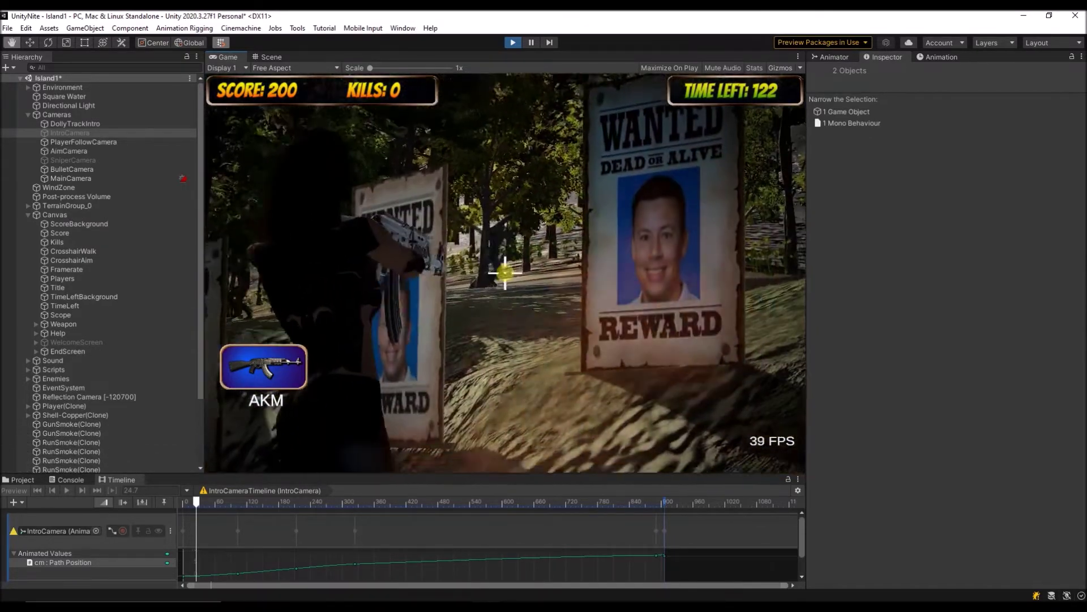
click(506, 273)
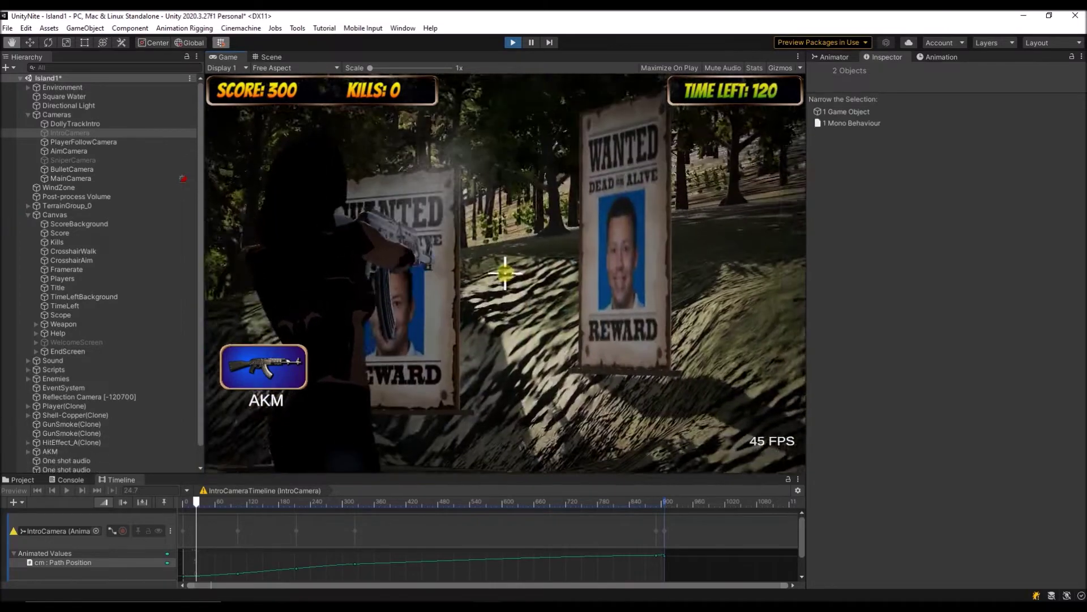
click(506, 272)
click(505, 273)
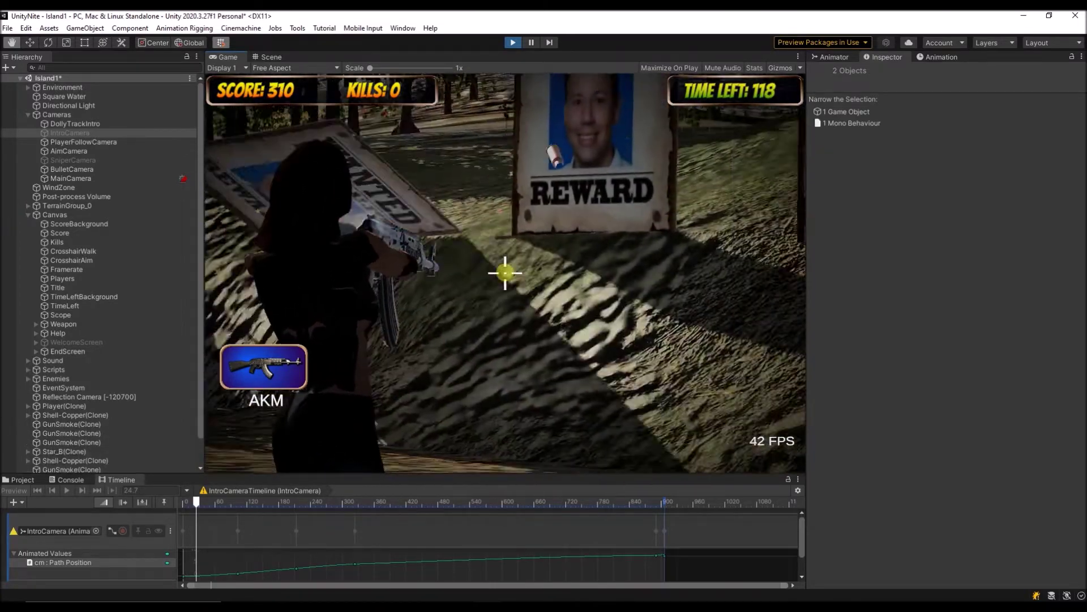
right_click(506, 273)
key(w)
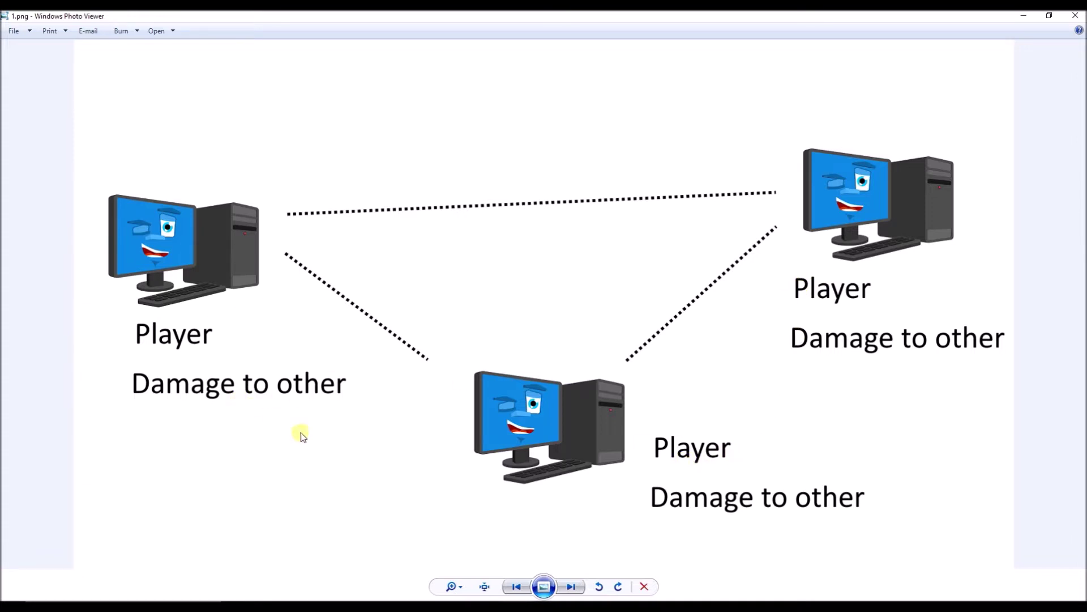
Advance the Photo Viewer from diagram 1.png to 3.png
click(571, 586)
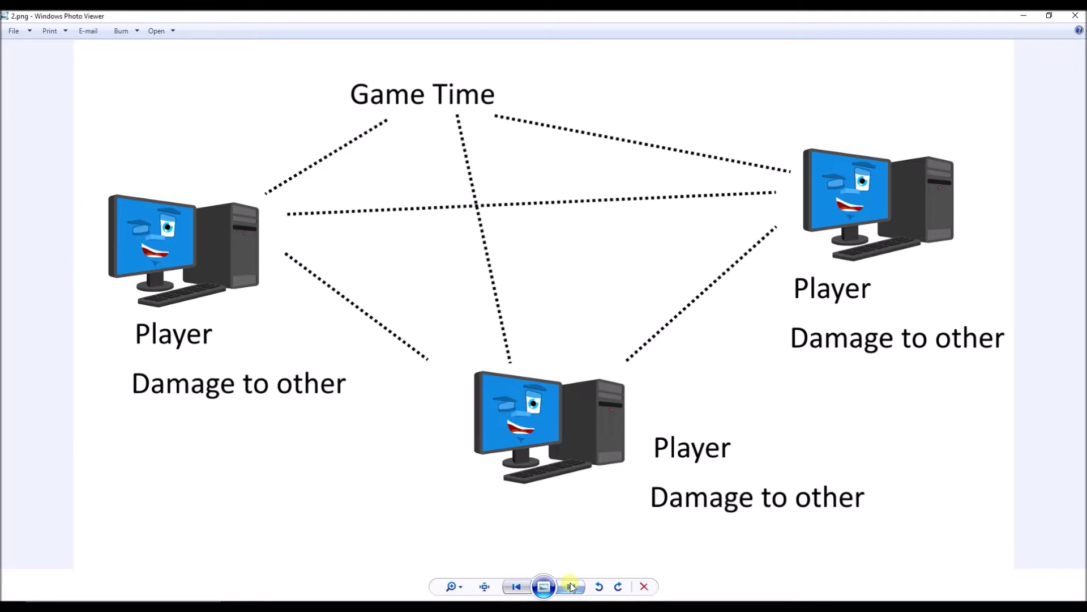
click(572, 587)
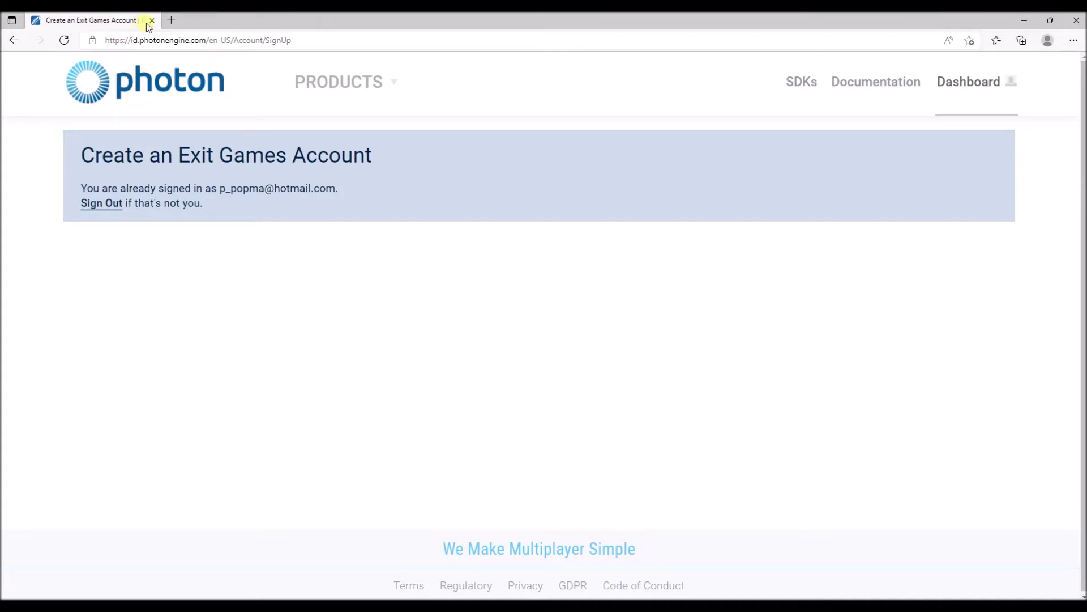
From the Dashboard, add a PUN-type Photon app named UnityNite with a description
click(966, 82)
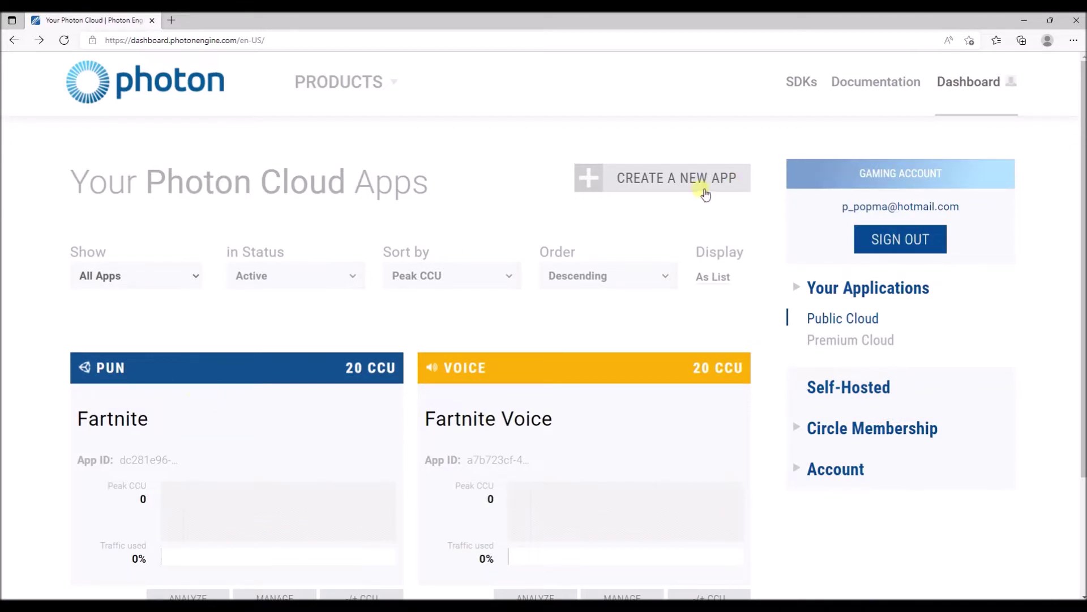
click(642, 186)
click(126, 347)
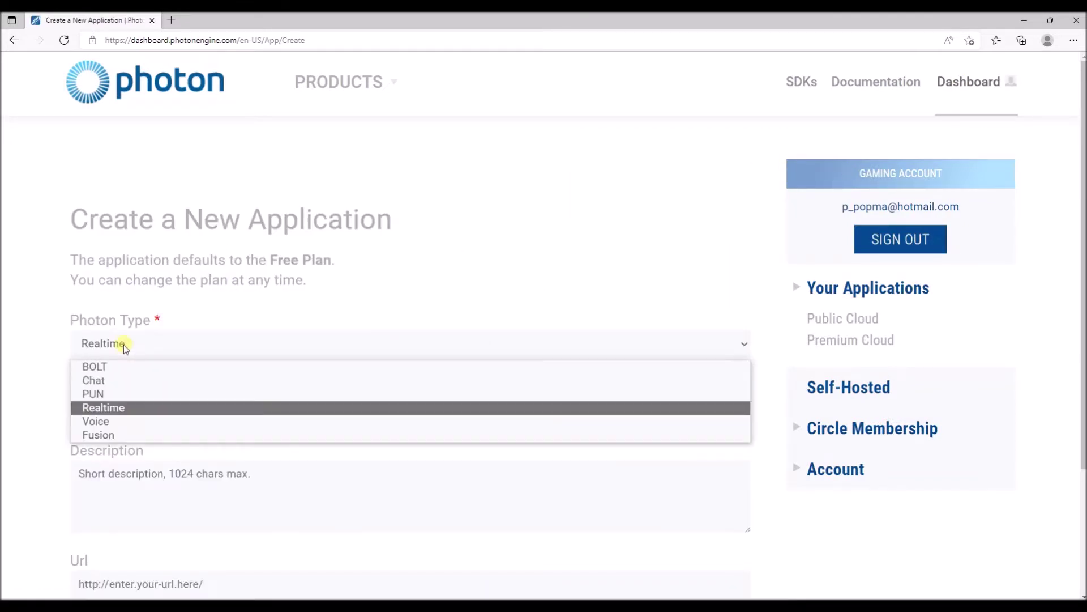
click(98, 393)
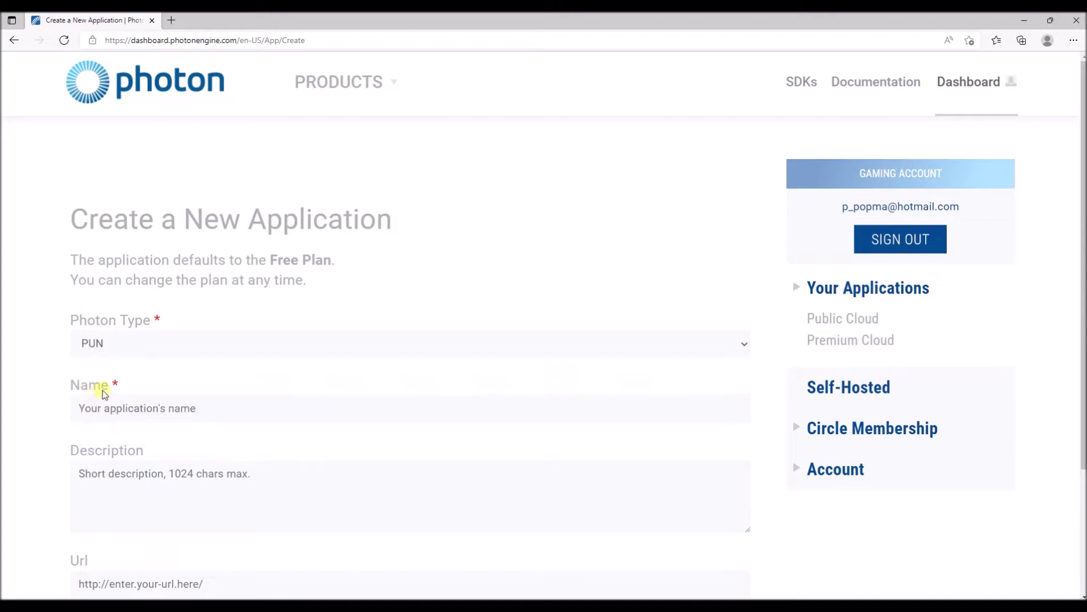
click(122, 414)
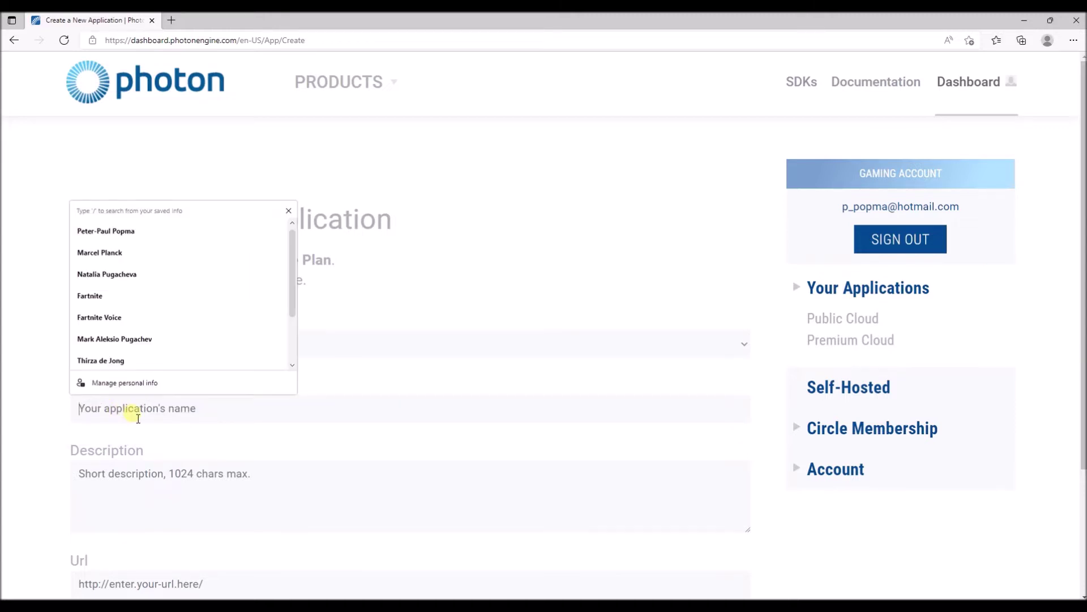
text(UnityN)
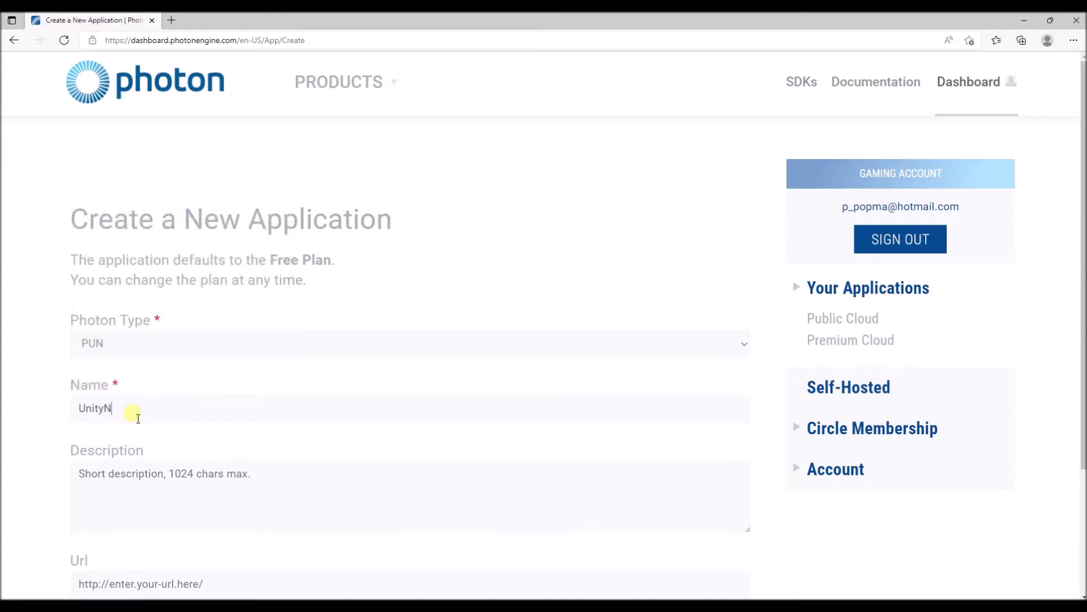
text(itre)
key(Delete)
click(129, 489)
text(bla)
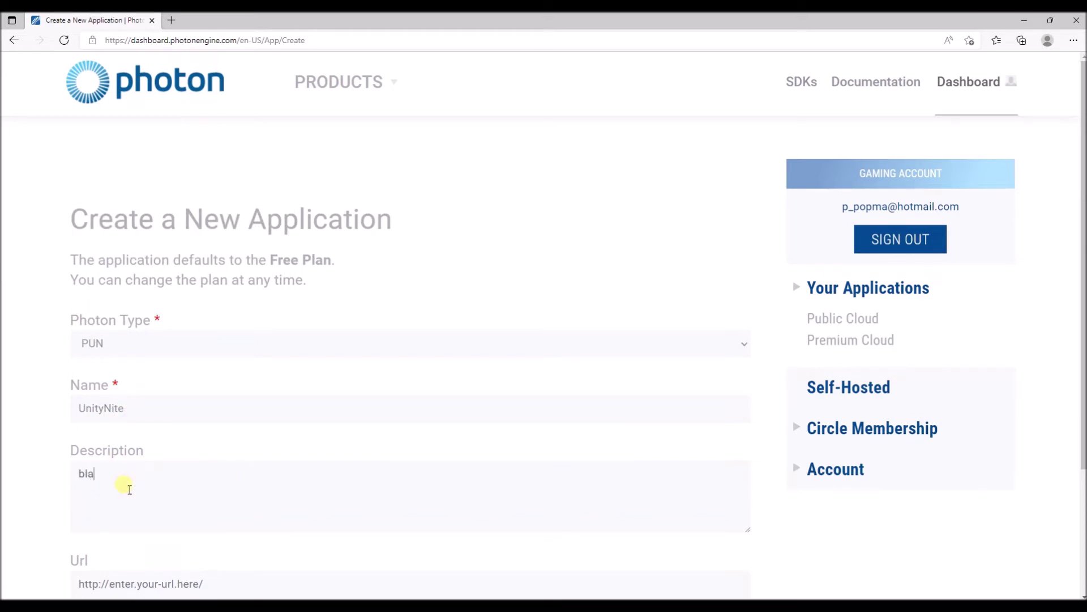
scroll(129, 489, down, 2)
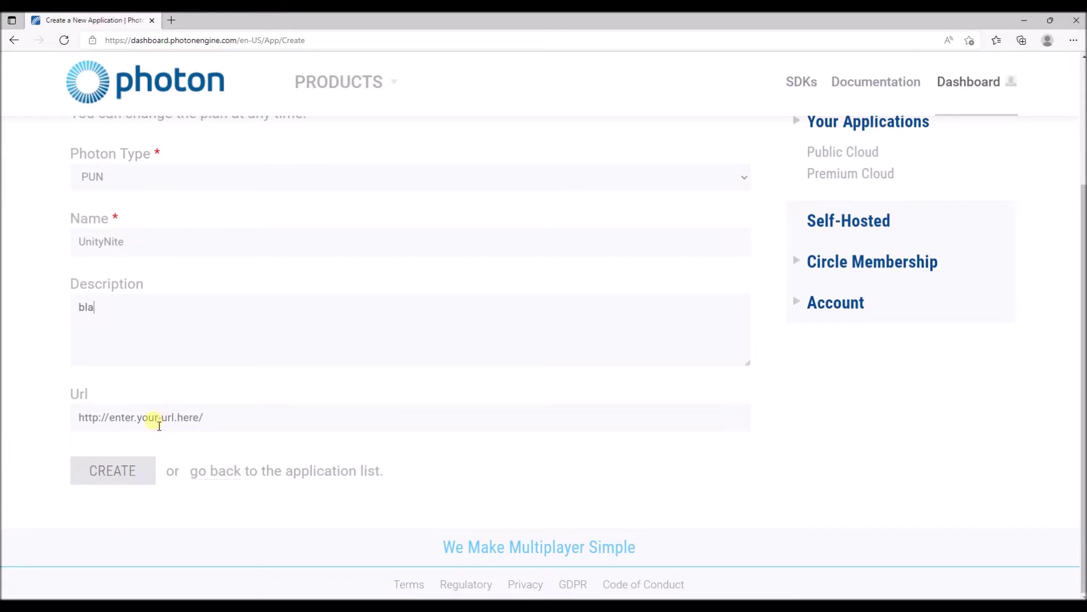
click(128, 483)
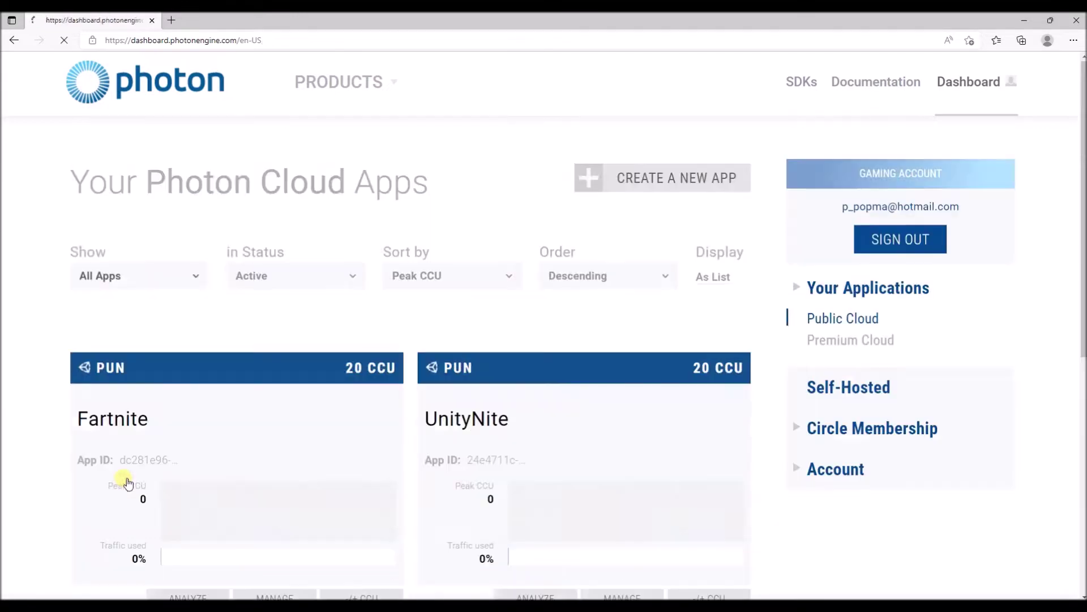
scroll(224, 408, down, 1)
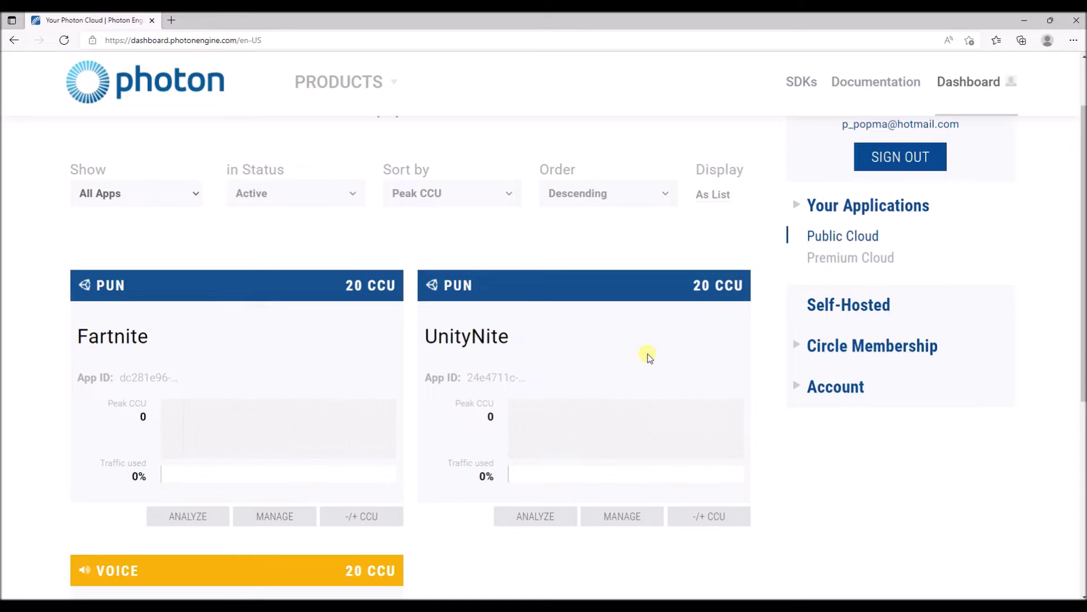
scroll(731, 234, up, 1)
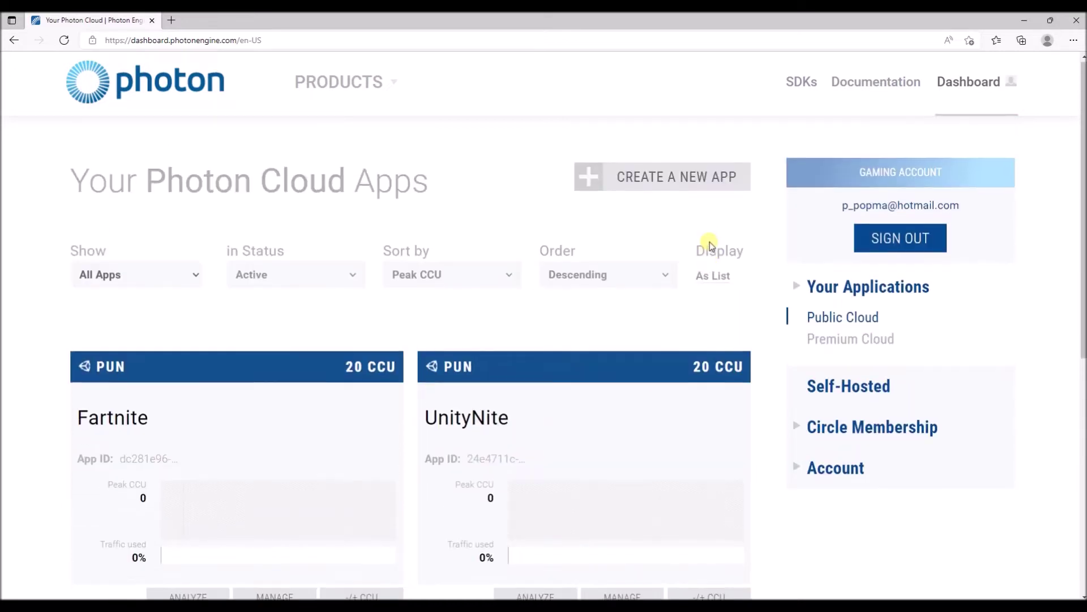
Add a Voice-type Photon app named UnityNiteVoice from the Dashboard
click(594, 179)
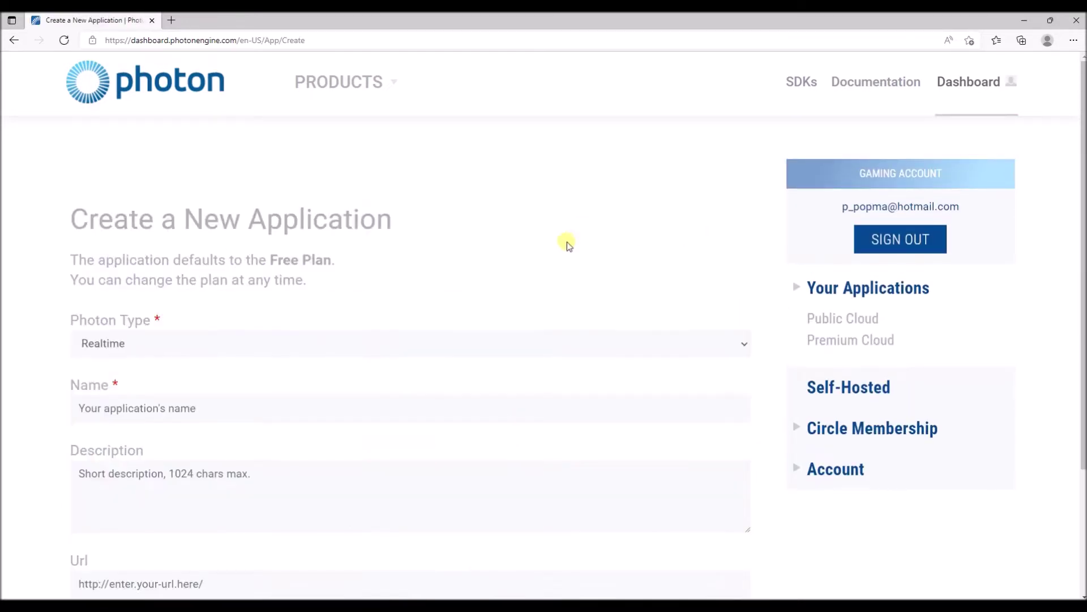
click(190, 347)
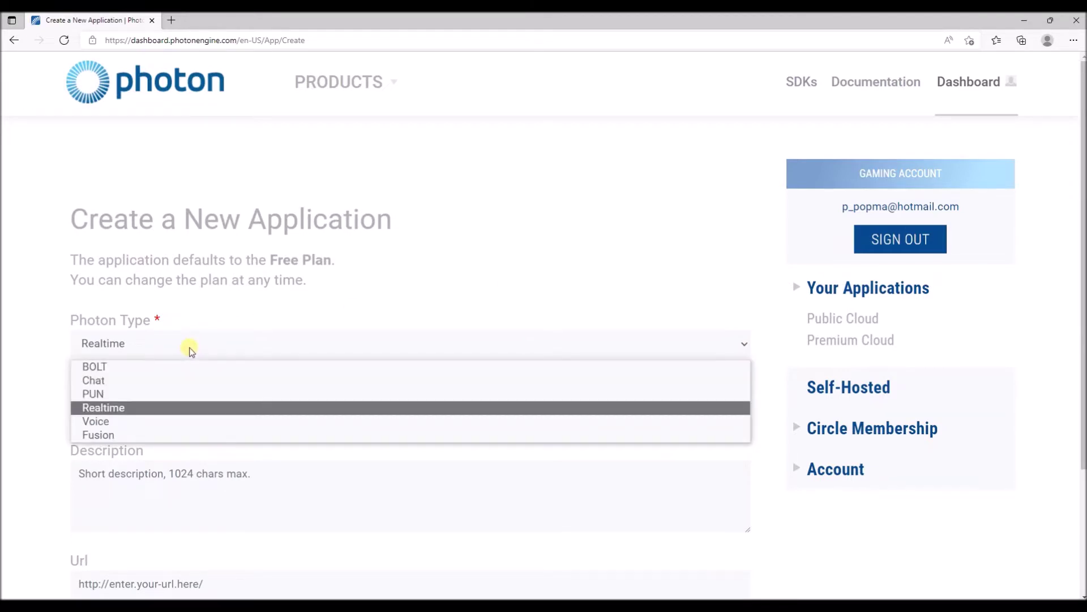
click(100, 424)
click(119, 410)
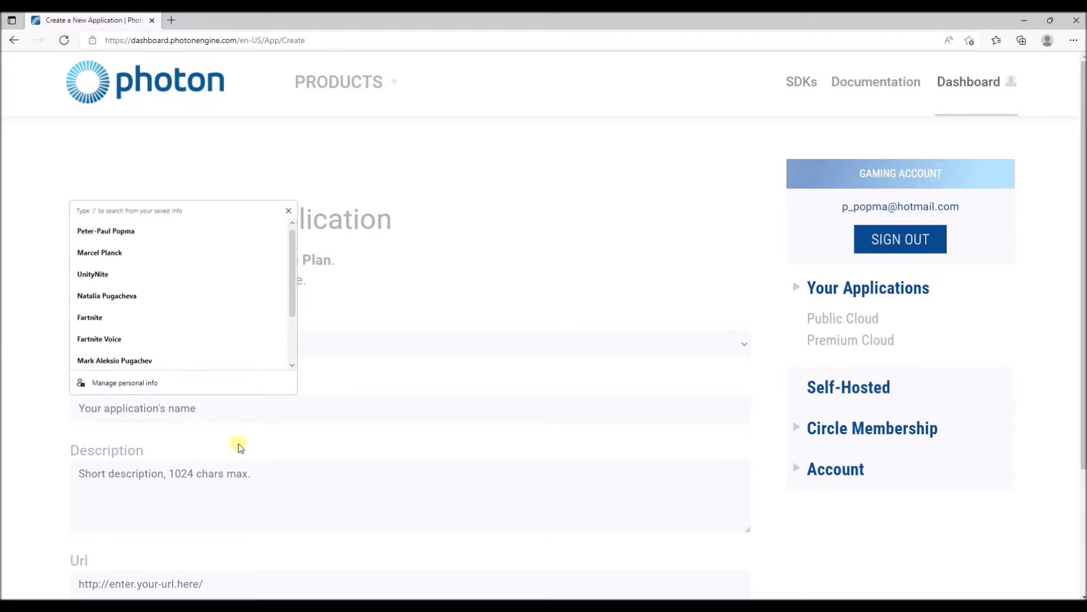
text(Unity)
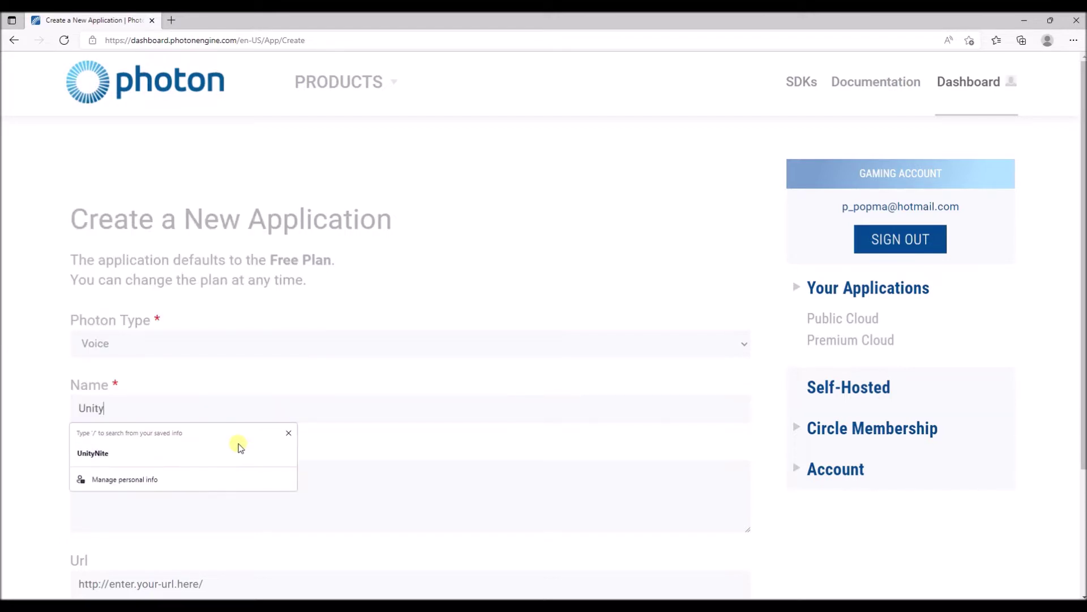
text(NiteVoice)
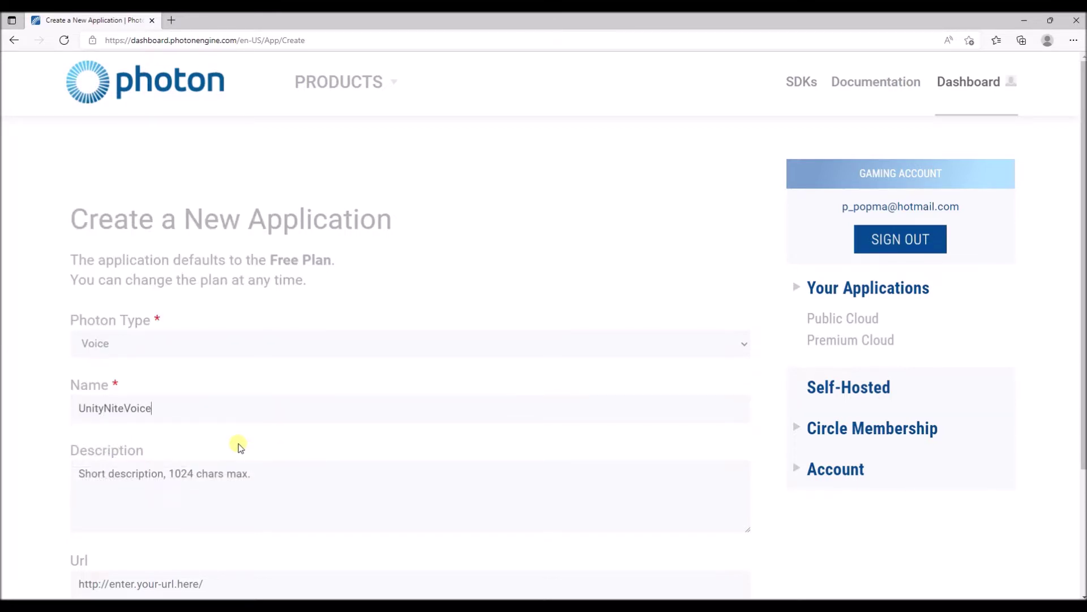
scroll(175, 548, down, 2)
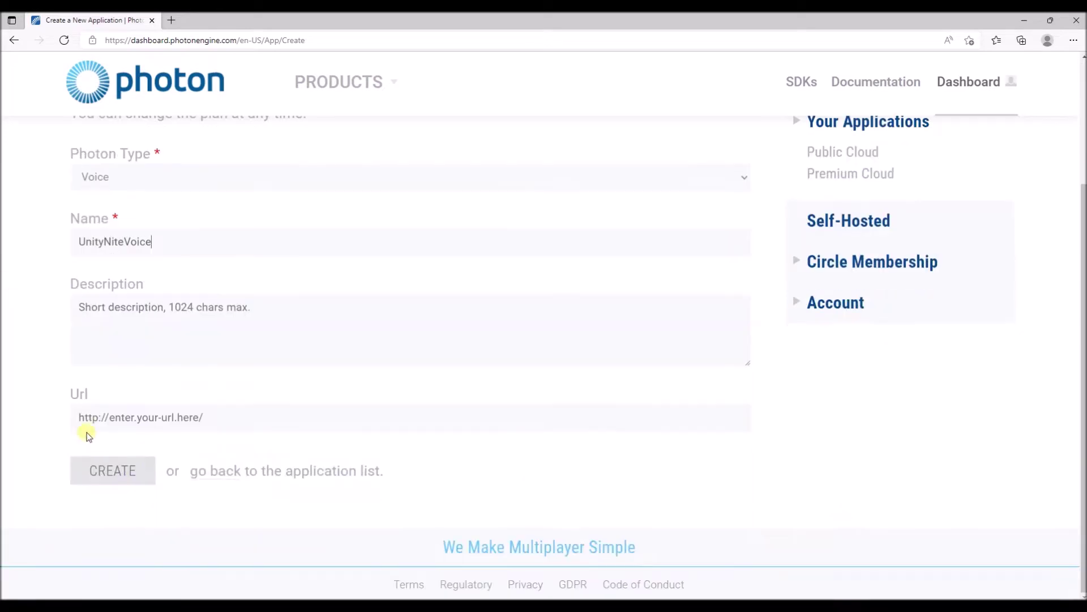
click(120, 488)
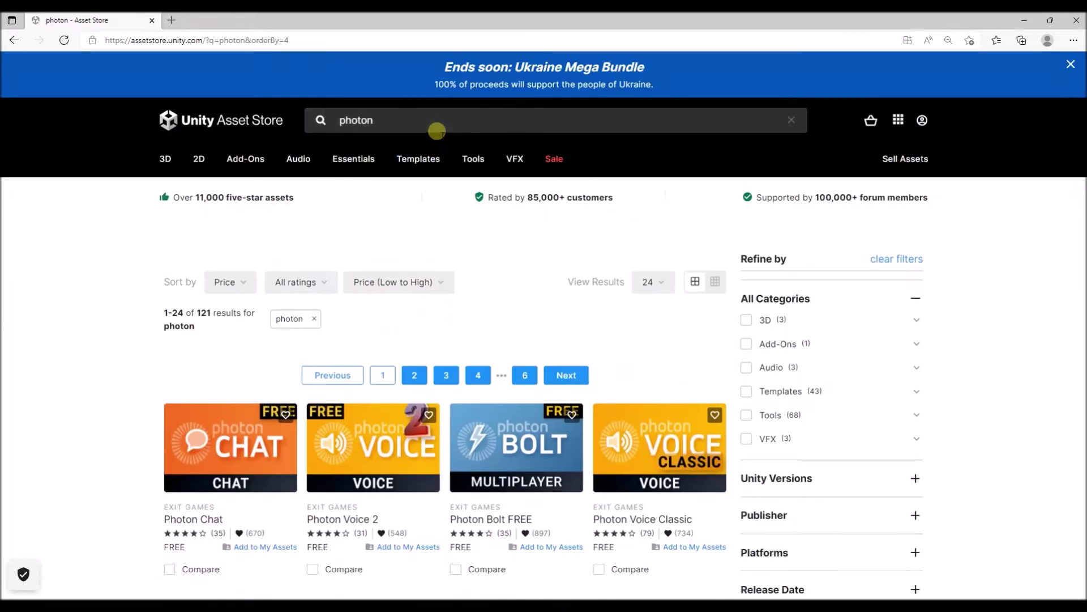
Search the Asset Store for Photon assets and look at the Photon Voice 2 product page
click(437, 128)
mouse_move(298, 158)
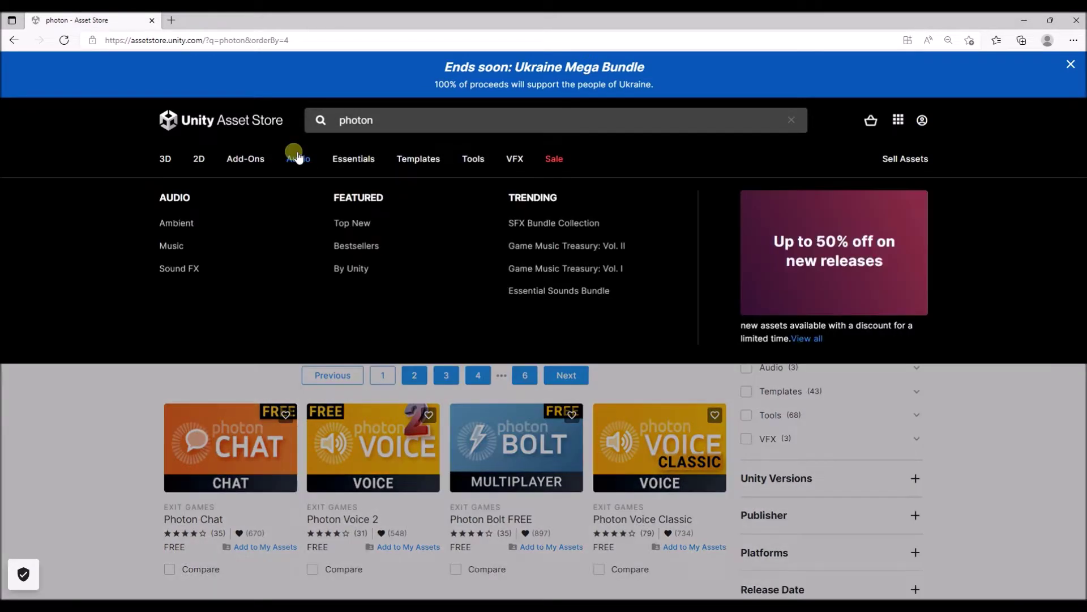
click(382, 120)
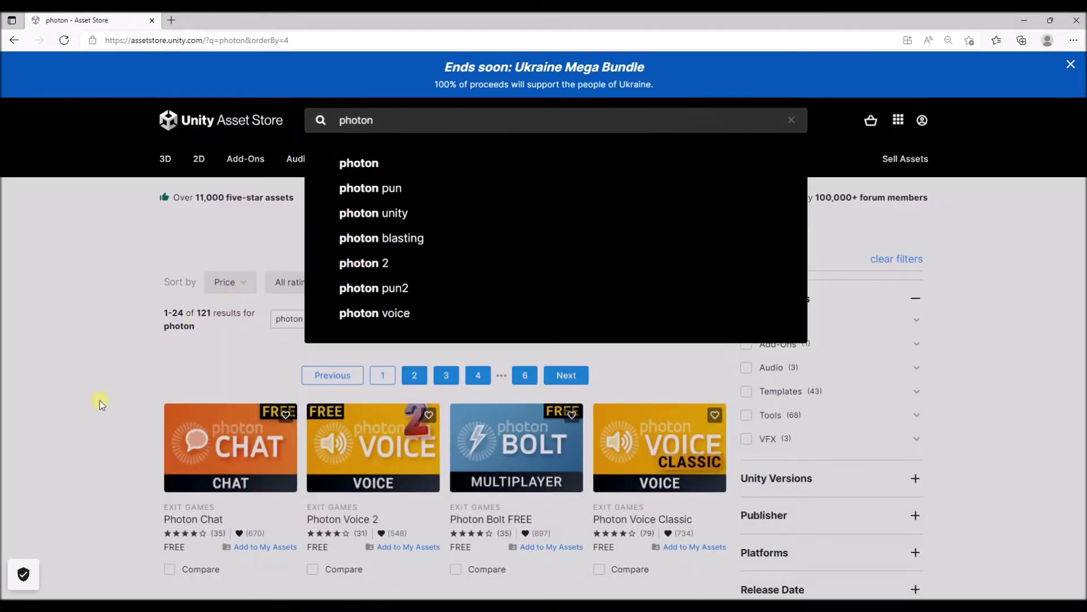
click(106, 389)
scroll(260, 361, down, 2)
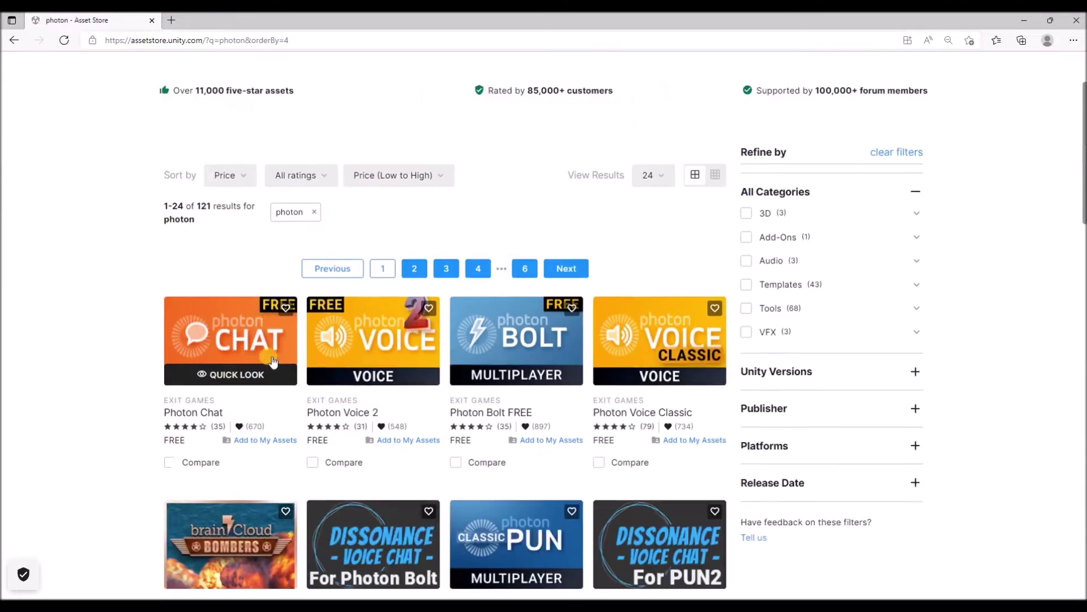
scroll(275, 361, down, 1)
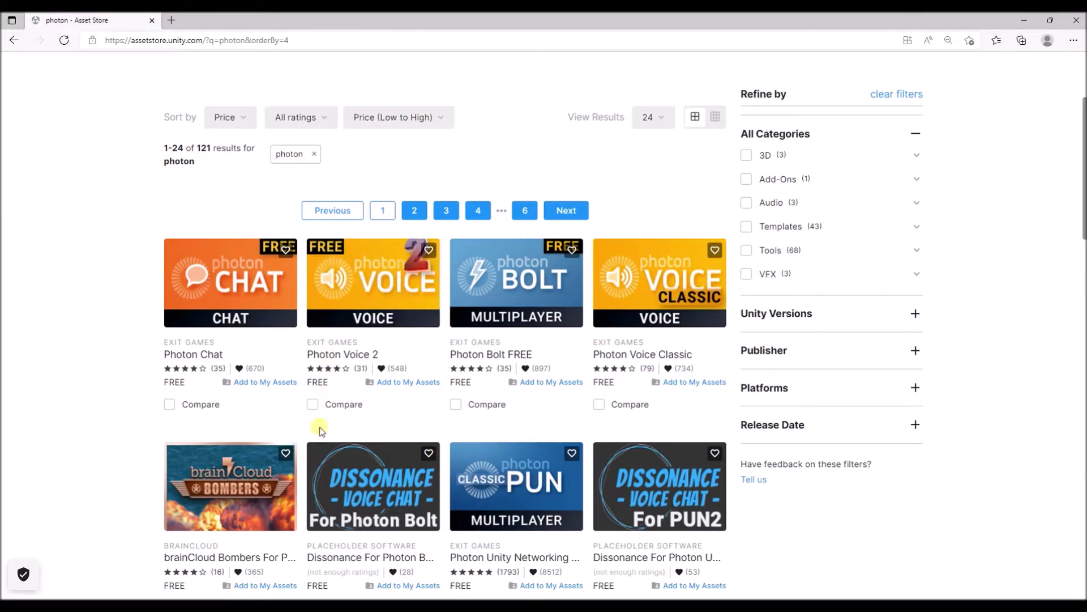
mouse_move(373, 358)
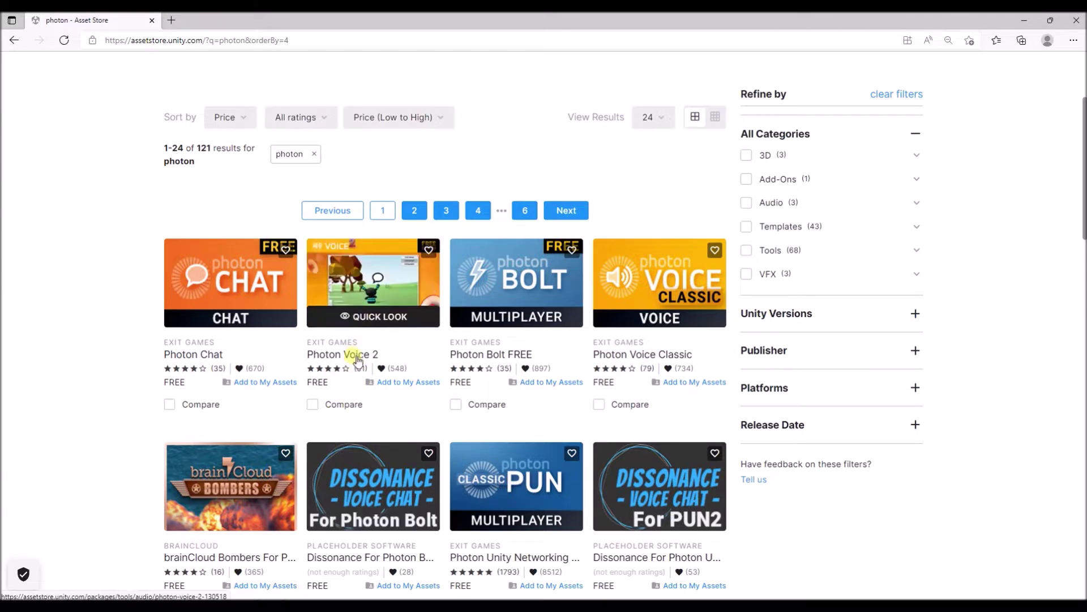
click(358, 361)
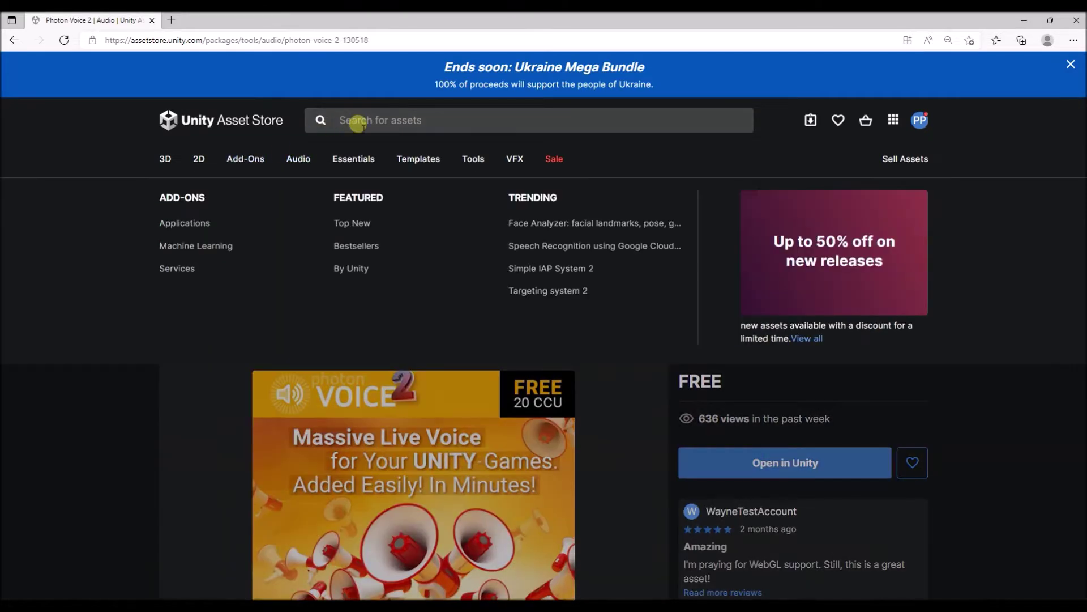
click(354, 122)
text(phonon)
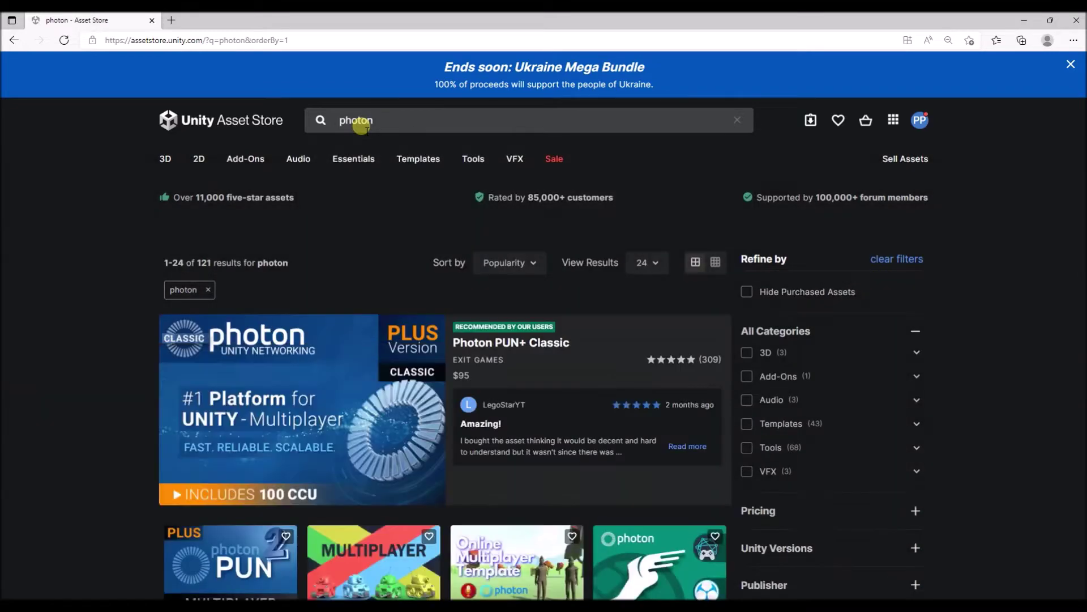
scroll(323, 247, down, 3)
scroll(289, 291, down, 3)
scroll(289, 292, down, 1)
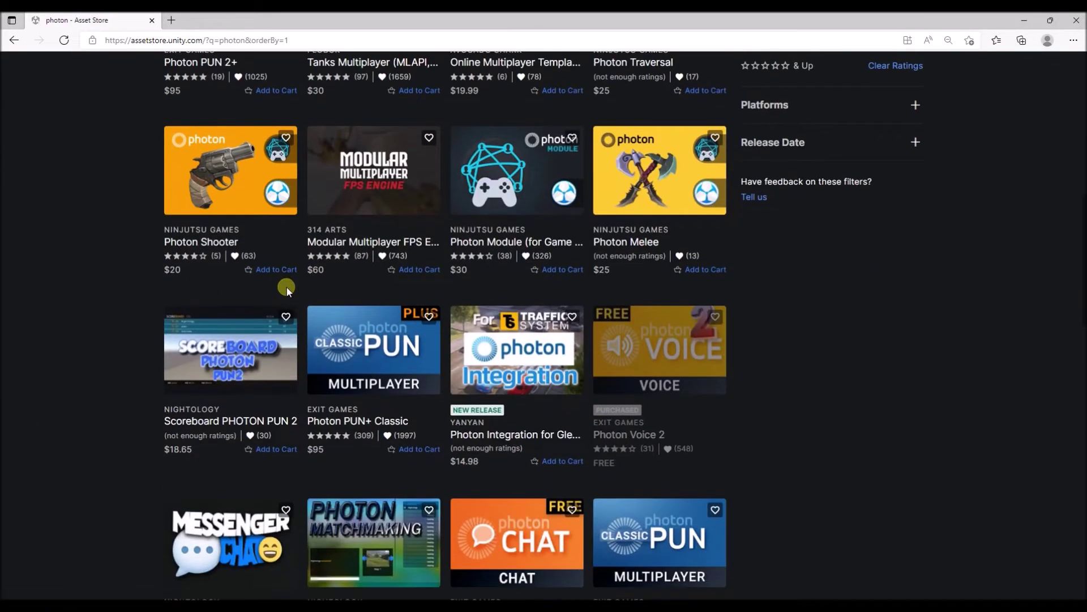
scroll(336, 283, down, 2)
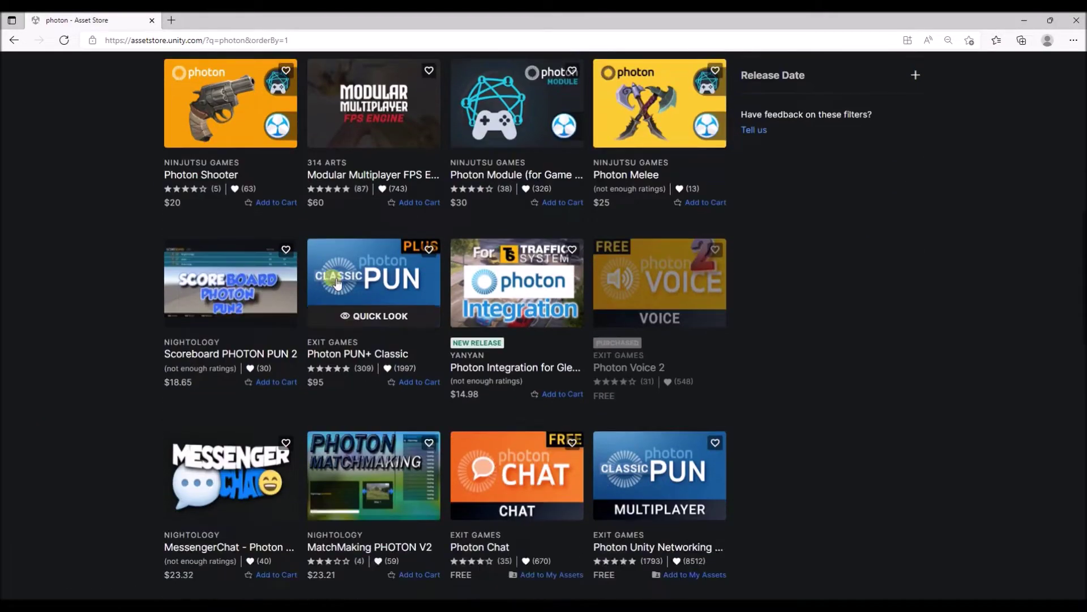
scroll(336, 283, up, 3)
scroll(332, 278, up, 2)
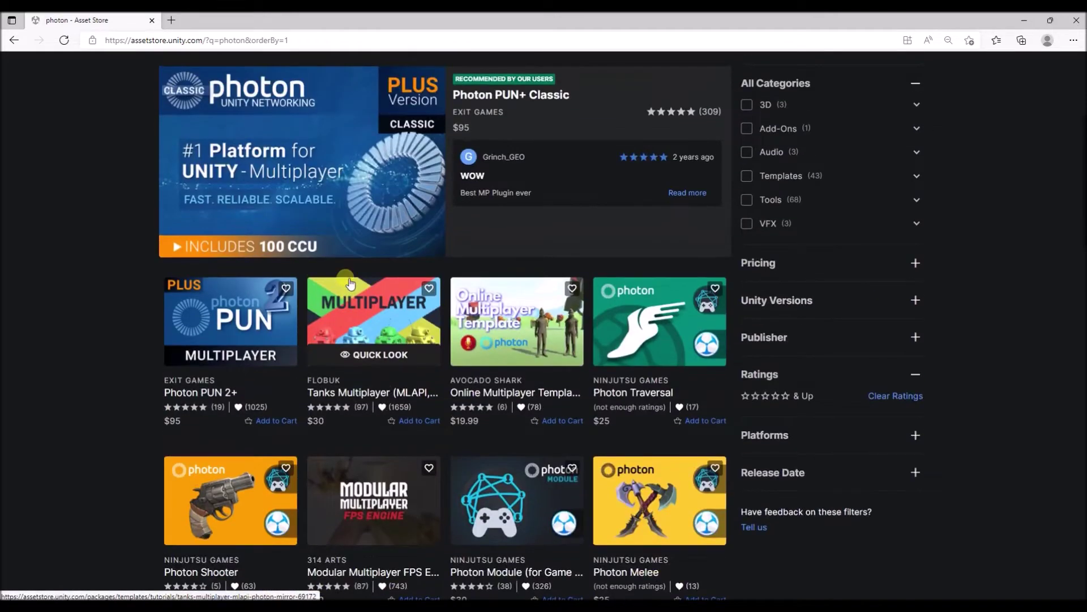
mouse_move(230, 321)
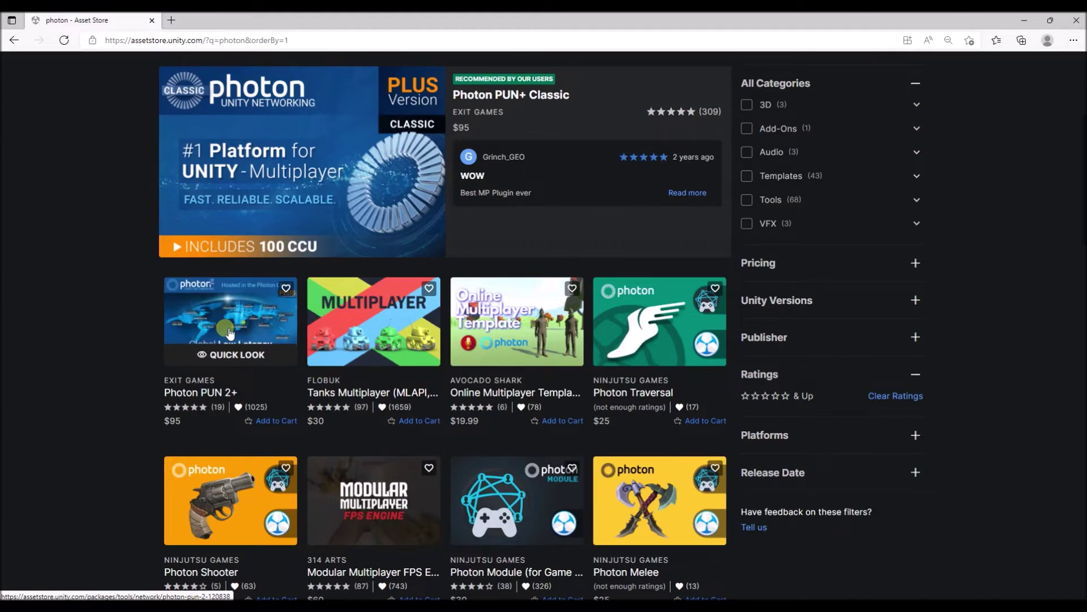
scroll(228, 331, down, 3)
scroll(213, 336, down, 2)
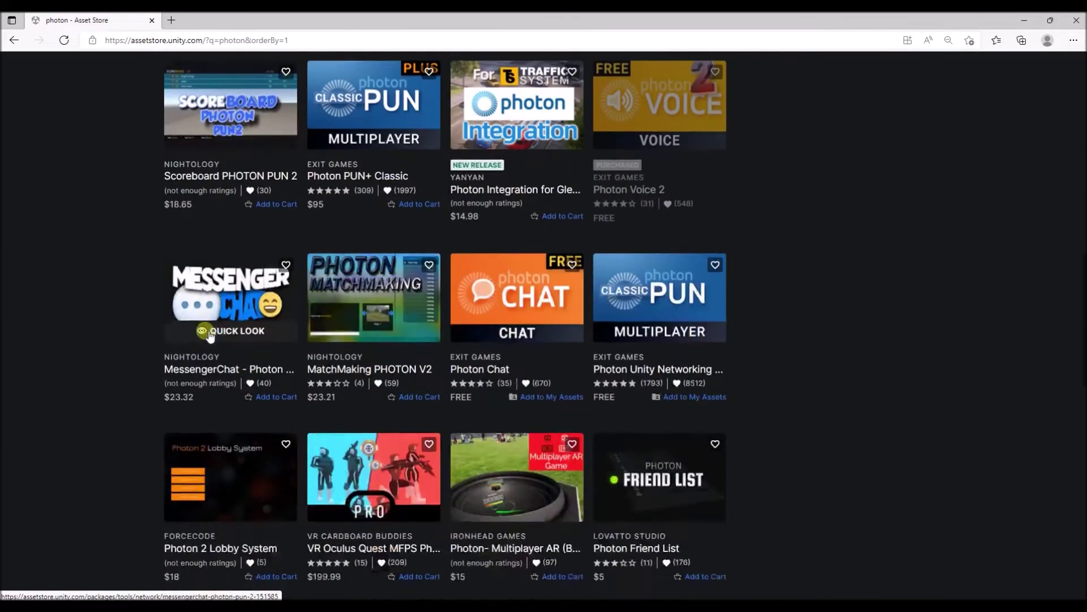
scroll(209, 337, down, 3)
scroll(178, 339, up, 3)
scroll(339, 324, up, 7)
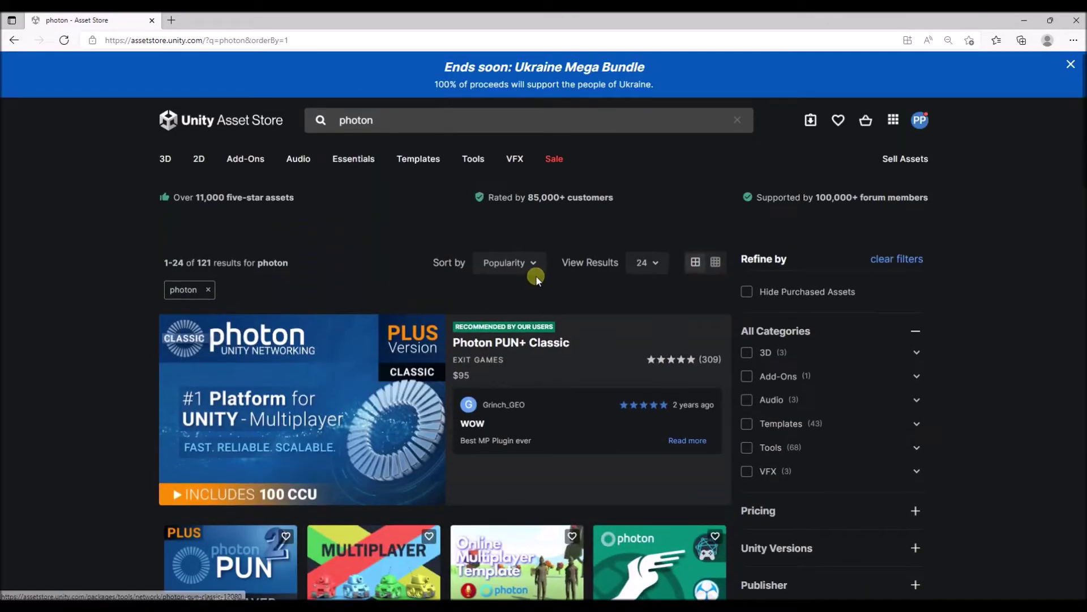
Sort by price low to high, search 'photon pun', and send PUN 2 - FREE to Unity
click(517, 262)
click(517, 420)
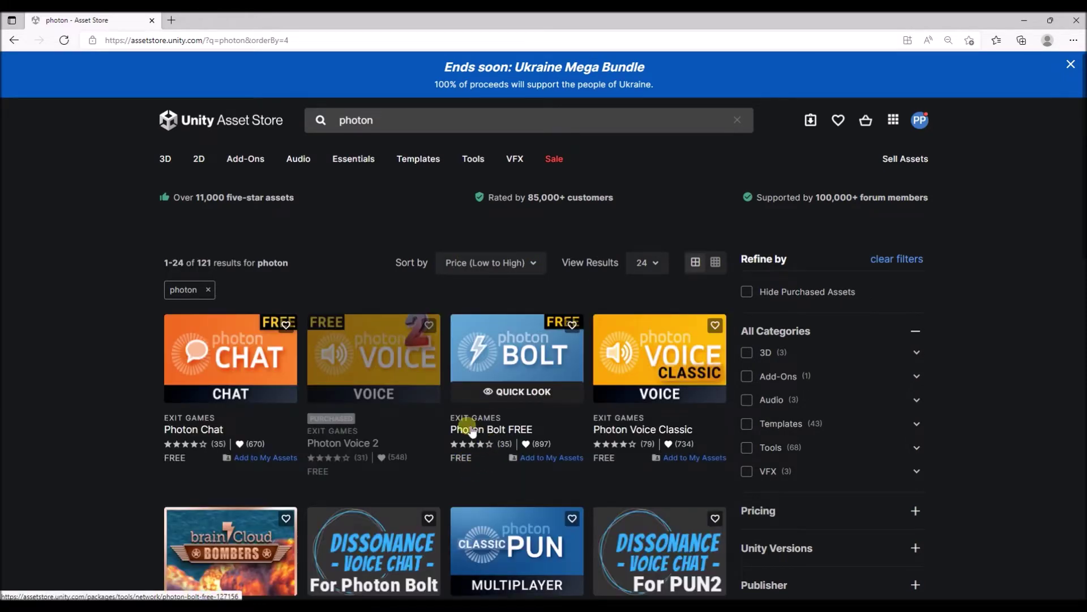
scroll(470, 431, down, 2)
scroll(445, 370, down, 1)
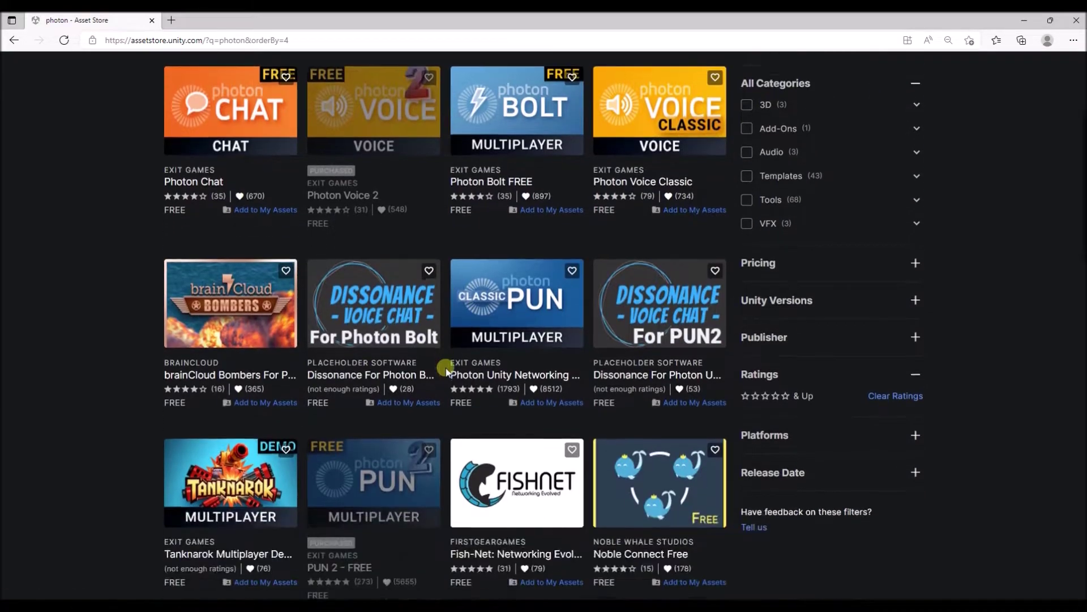
scroll(445, 371, down, 1)
scroll(445, 370, down, 1)
scroll(446, 370, up, 2)
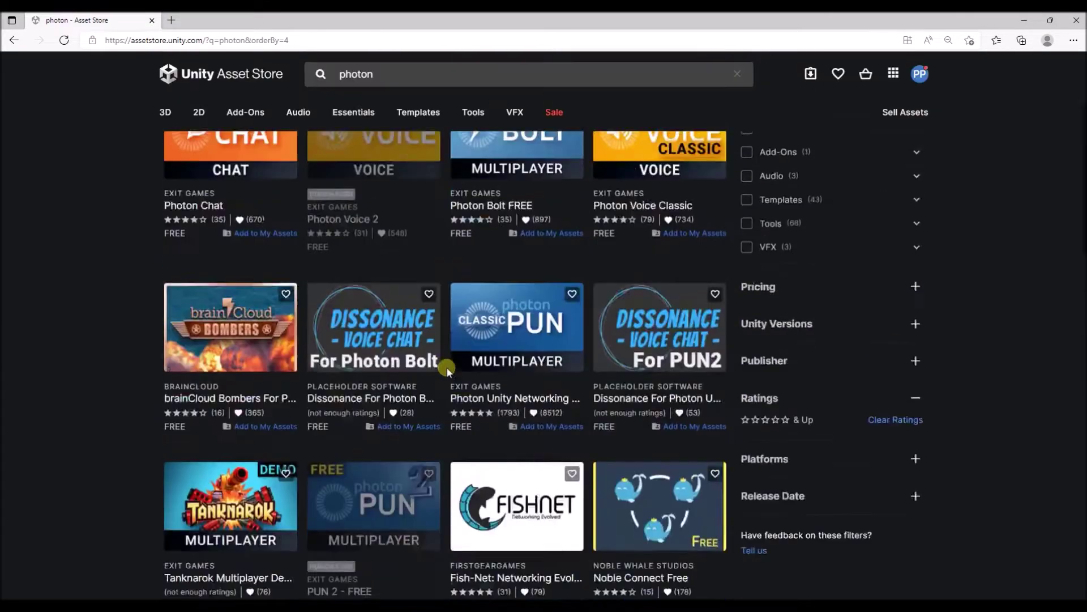
scroll(446, 370, up, 3)
click(400, 125)
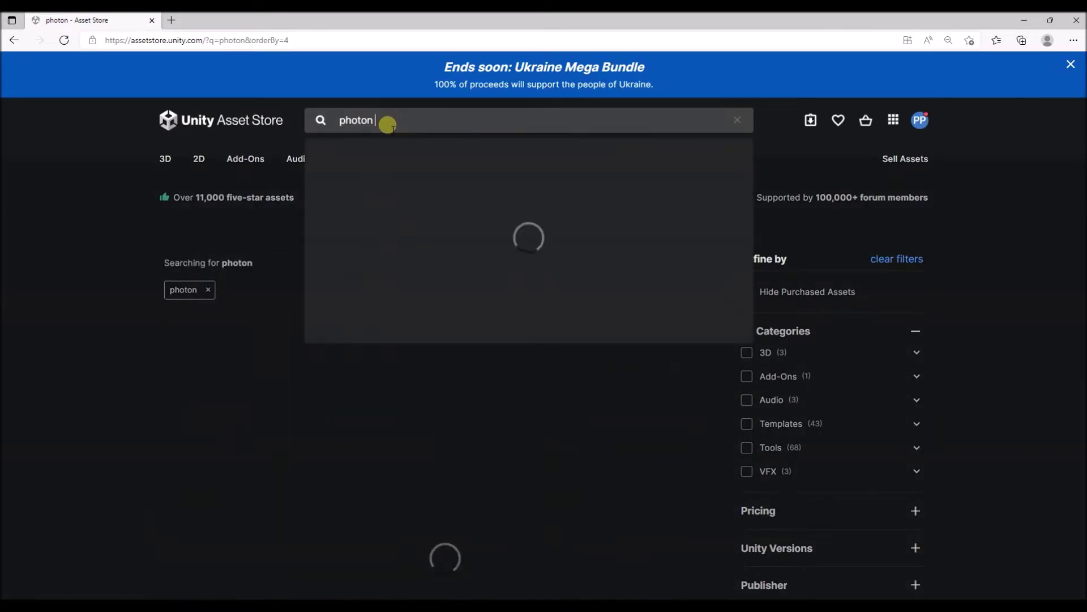
text(pun)
scroll(315, 219, down, 1)
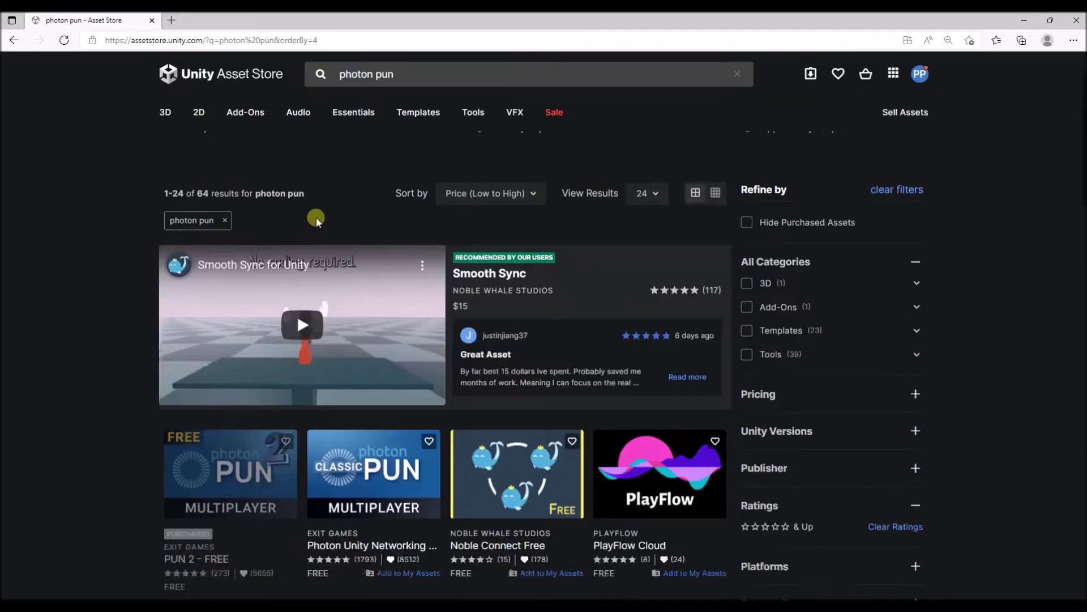
scroll(357, 240, down, 1)
scroll(358, 241, down, 1)
scroll(357, 240, down, 1)
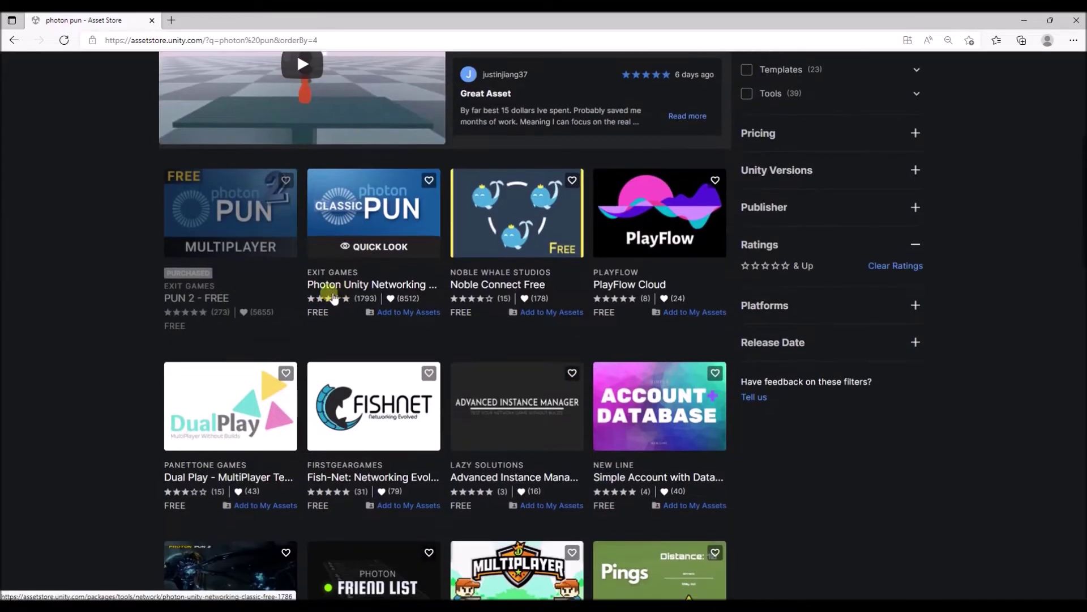
click(238, 246)
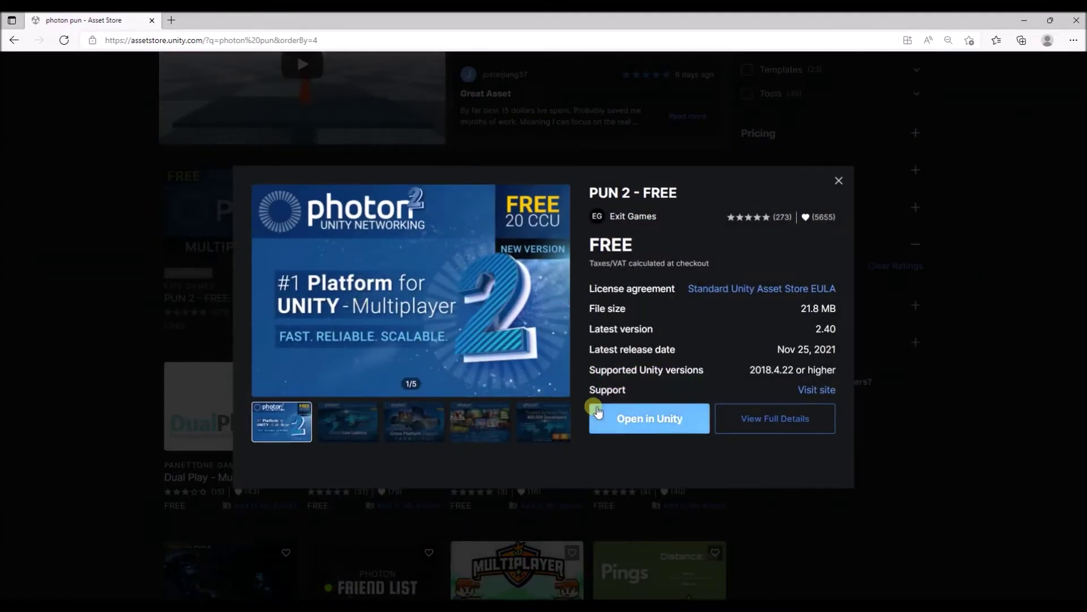
click(656, 429)
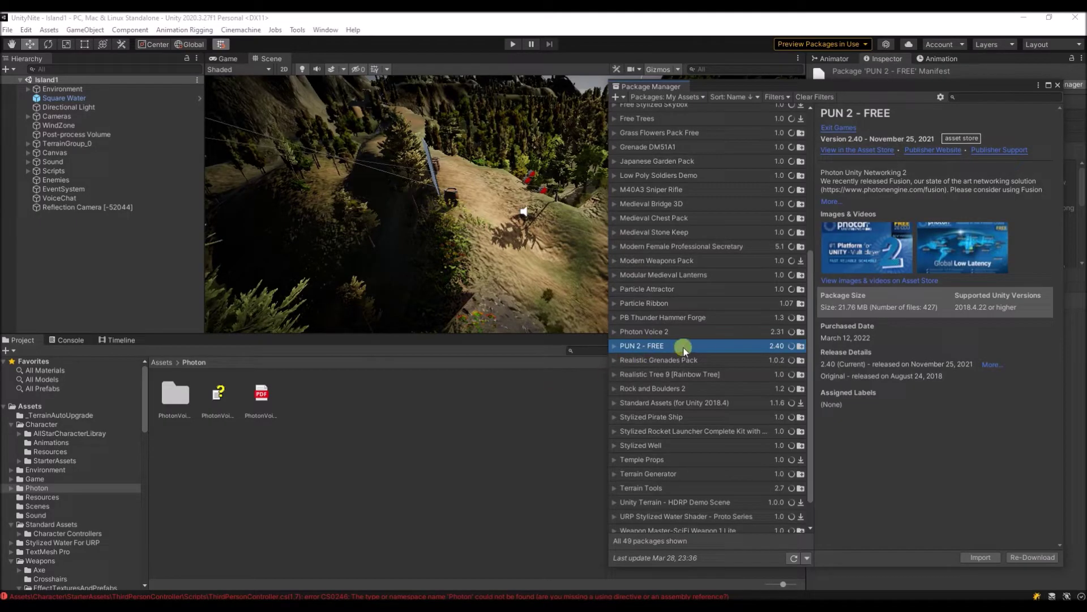
Import PUN 2 - FREE with all its files from the Package Manager
click(975, 557)
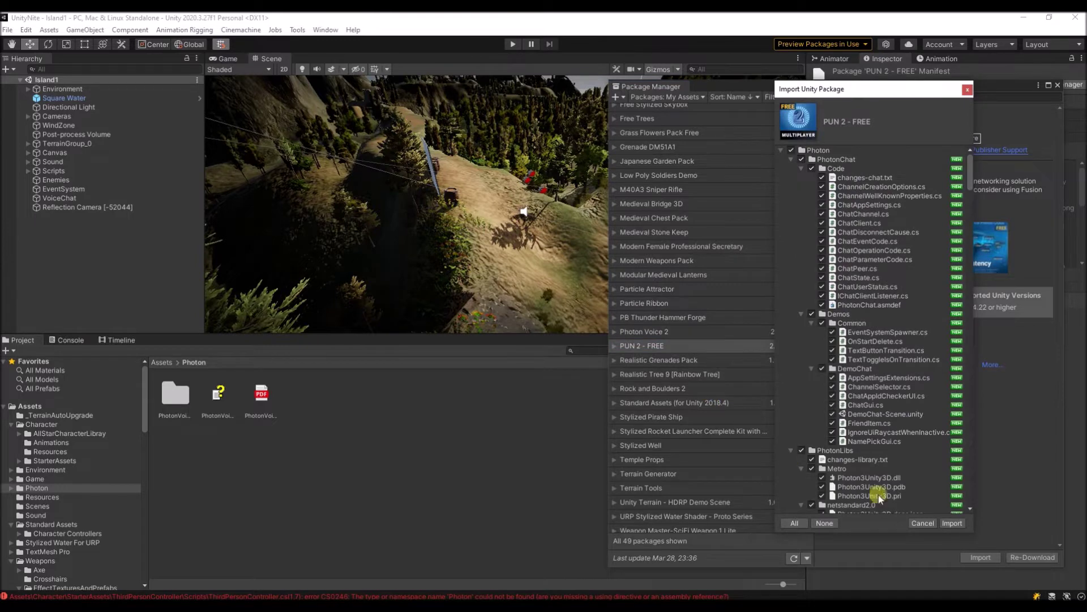
click(951, 524)
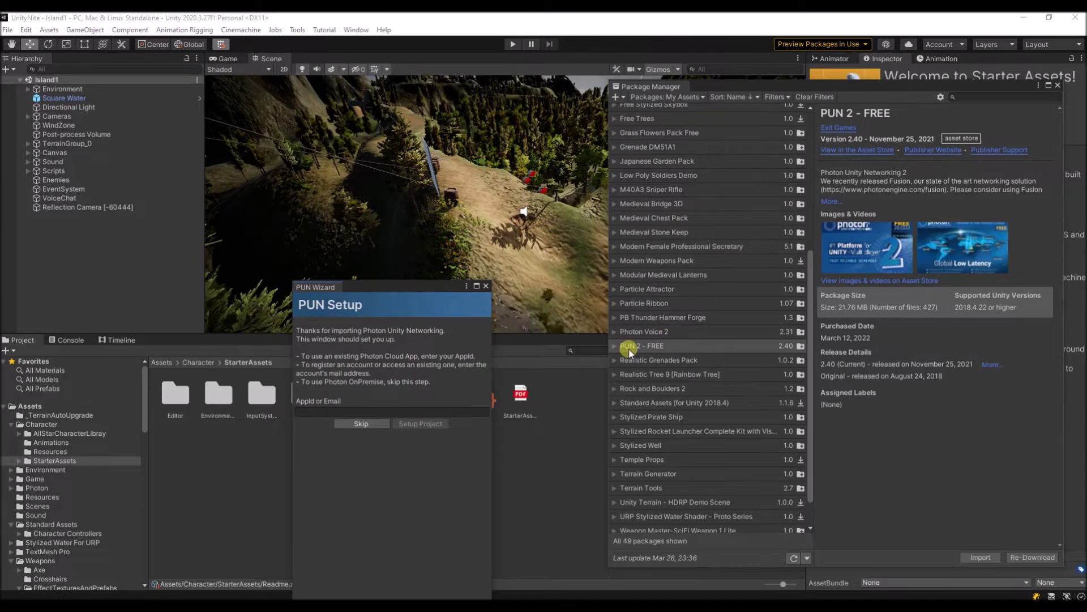
Focus the PUN Wizard's AppId field, then bring up the Photon dashboard in the browser
click(301, 411)
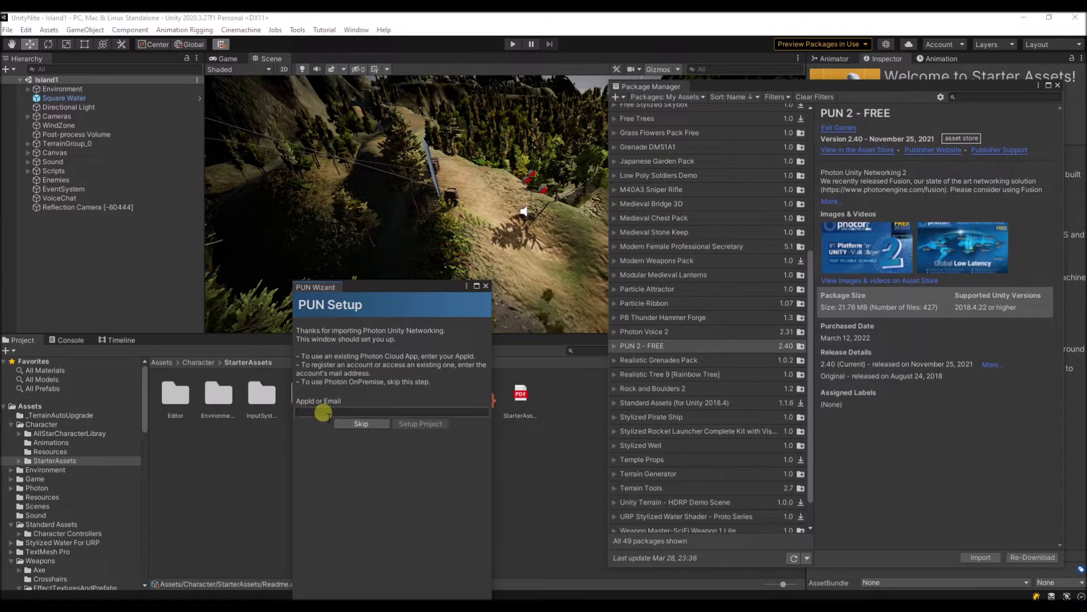
mouse_move(330, 595)
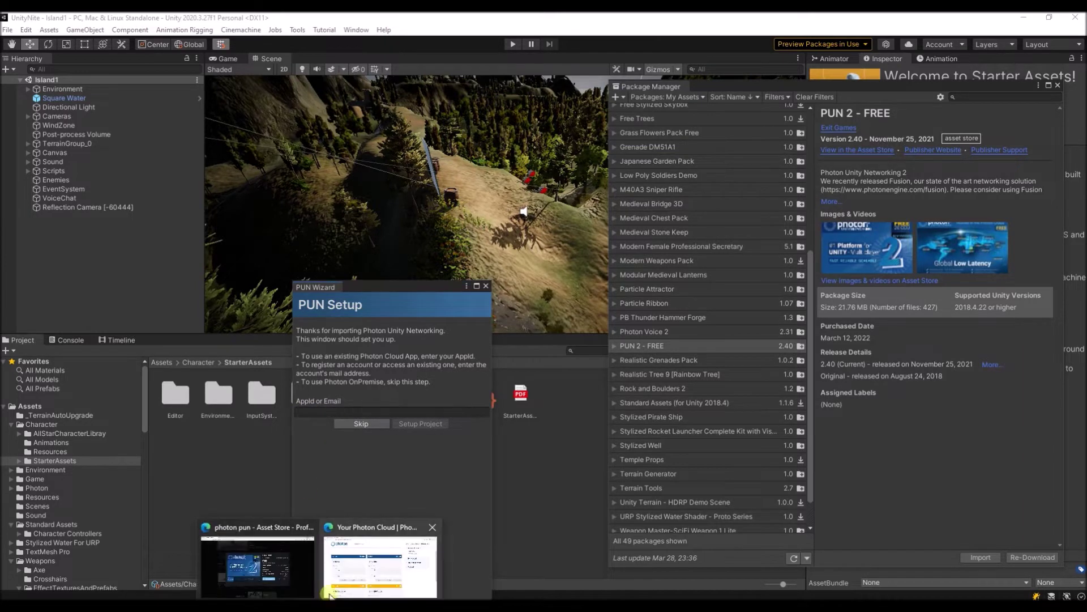
click(359, 562)
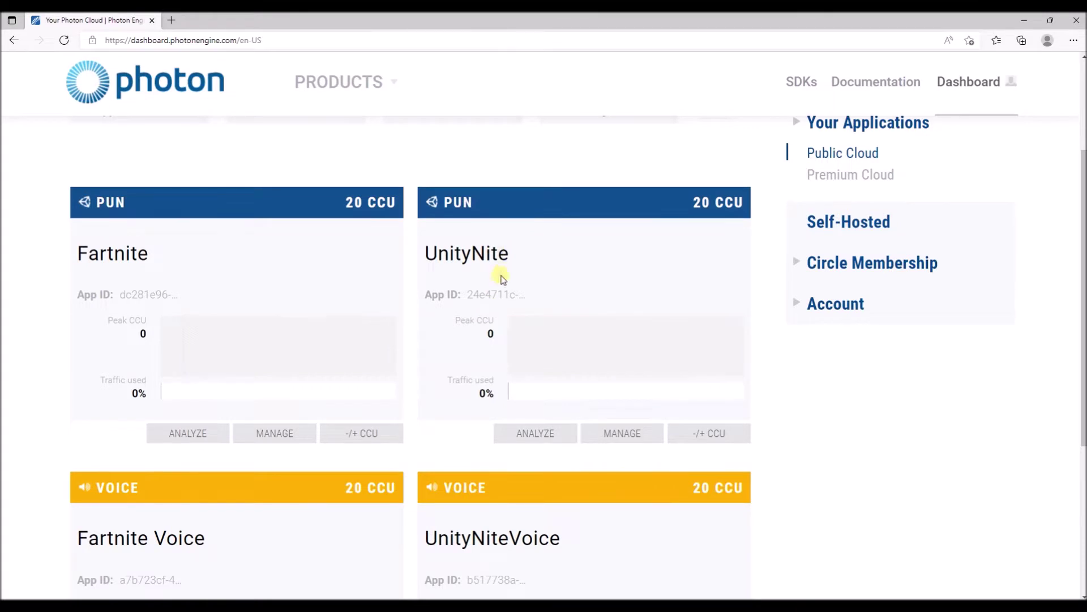
scroll(501, 280, down, 2)
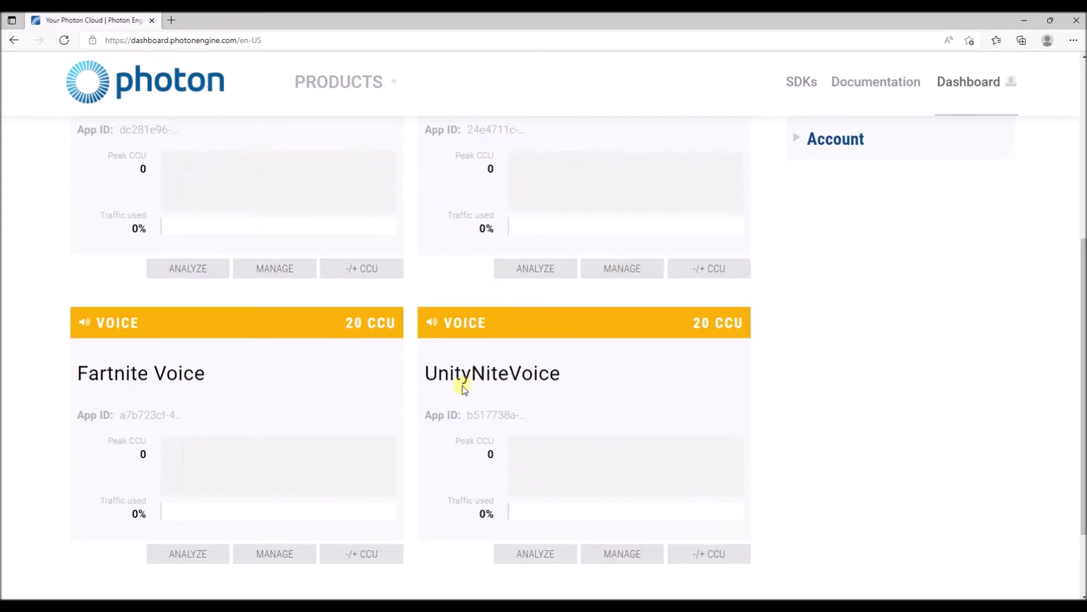
scroll(267, 343, up, 2)
Copy the UnityNite App ID and return to the PUN Wizard's AppId field
click(480, 294)
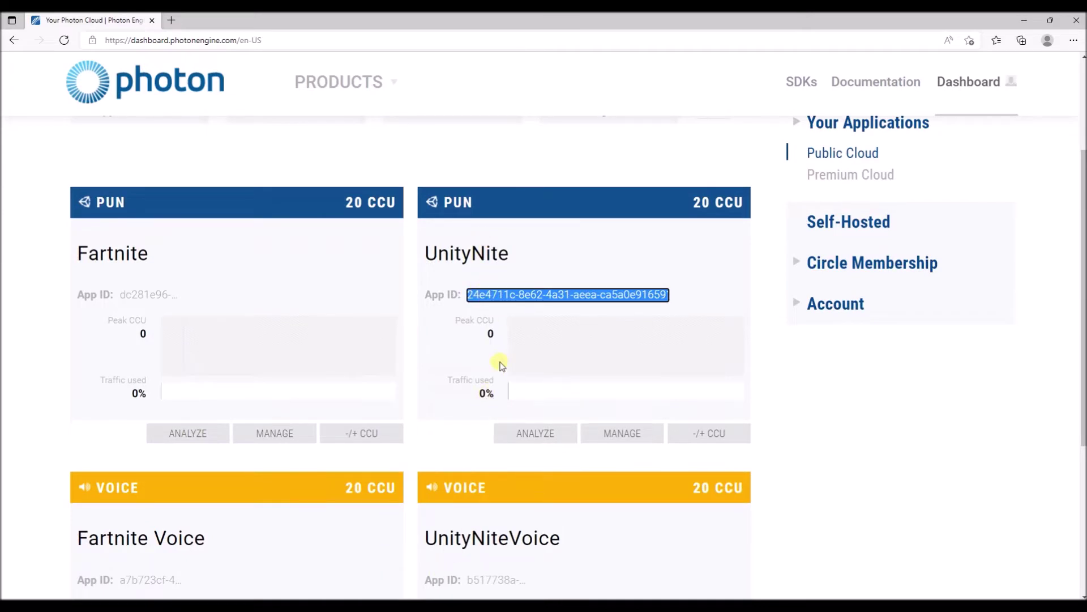
key(alt+Tab)
click(364, 412)
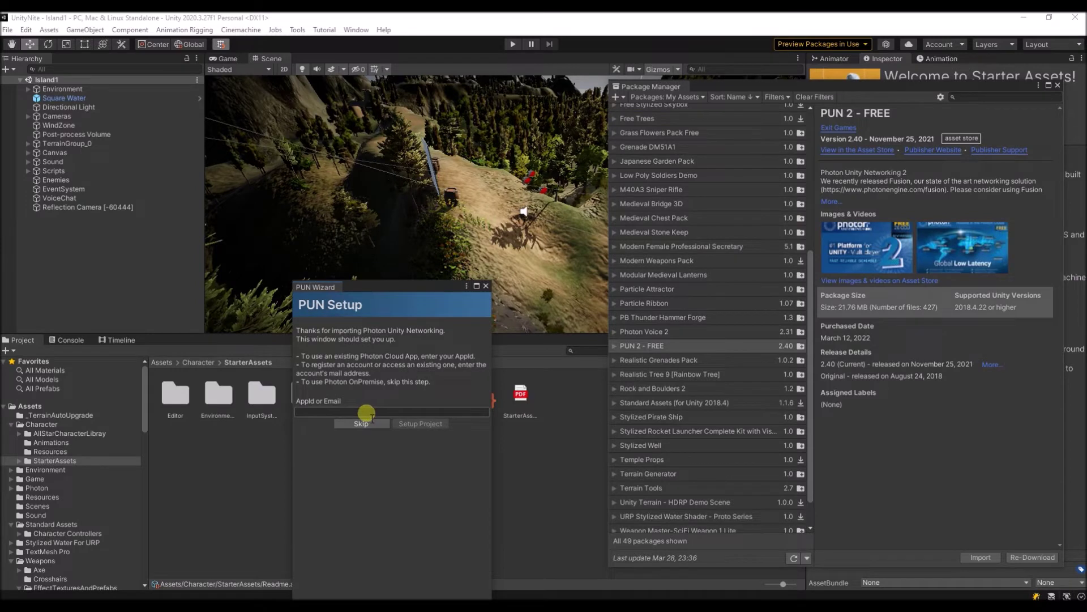
Paste the UnityNite App ID, run Setup Project, and close the PUN Wizard
key(ctrl+v)
click(411, 426)
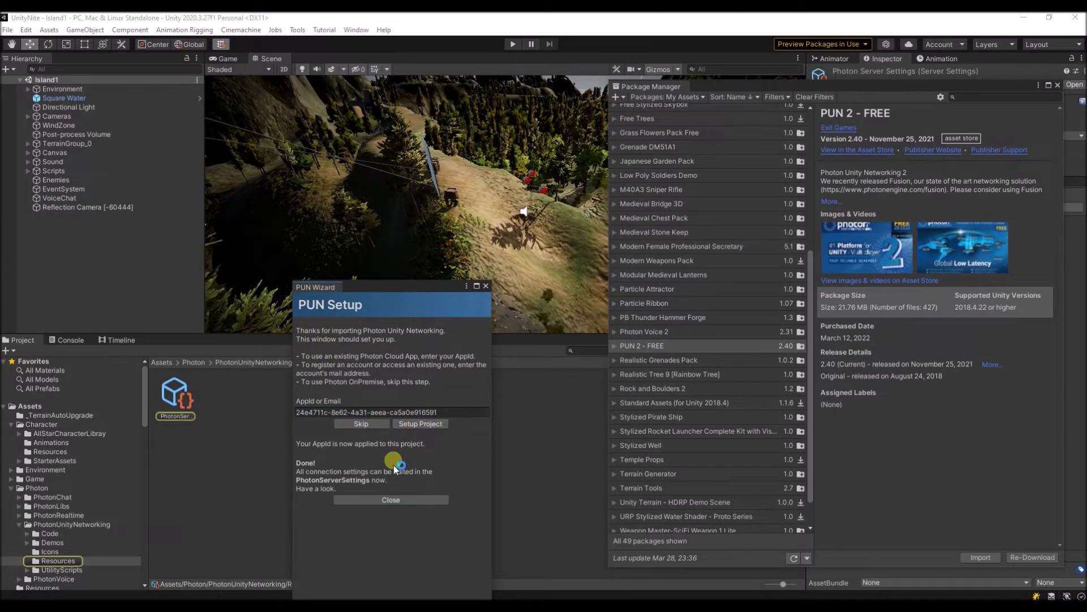
click(375, 502)
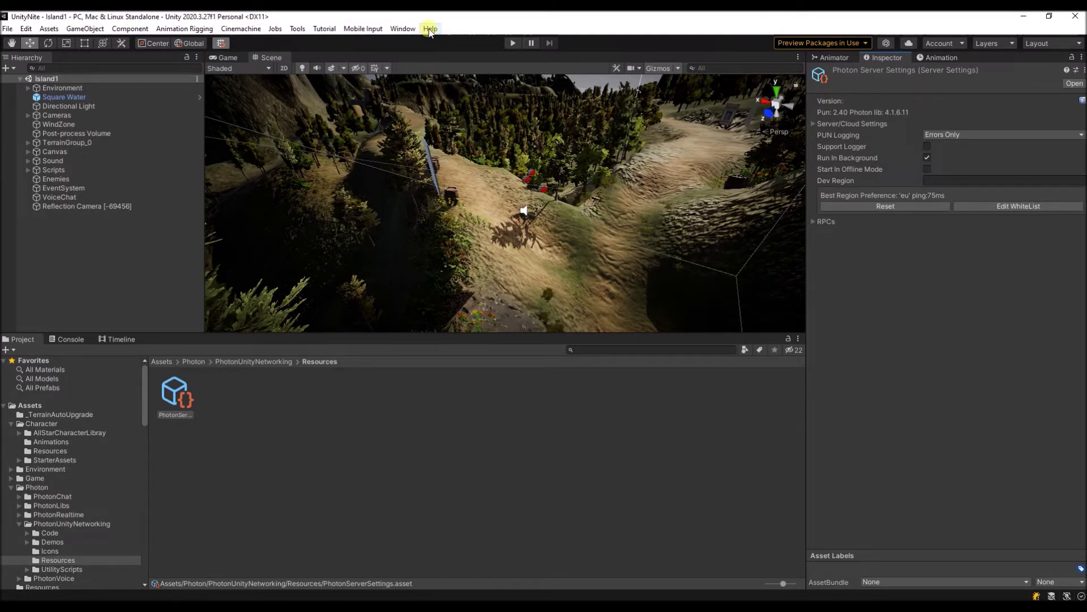
Highlight PhotonServerSettings and expand Server/Cloud Settings to reach the App Id Voice field
click(430, 30)
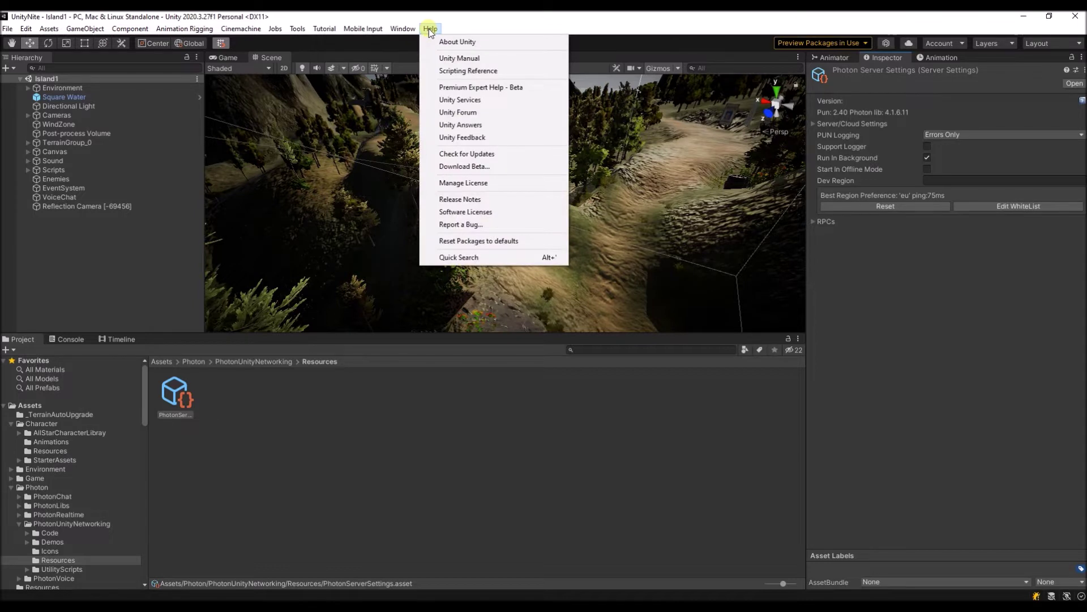
mouse_move(403, 29)
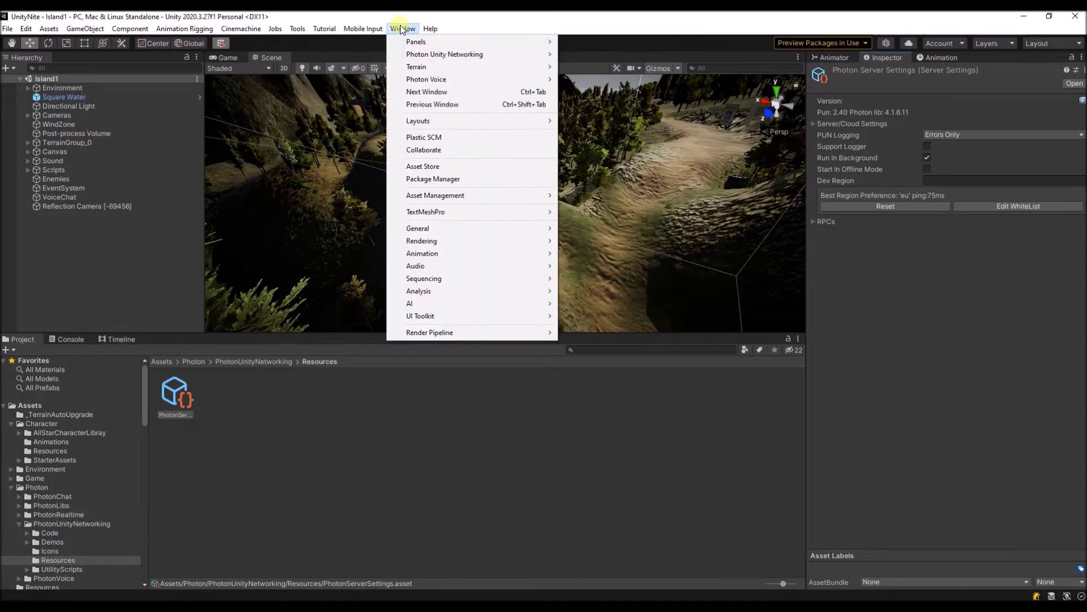
mouse_move(444, 54)
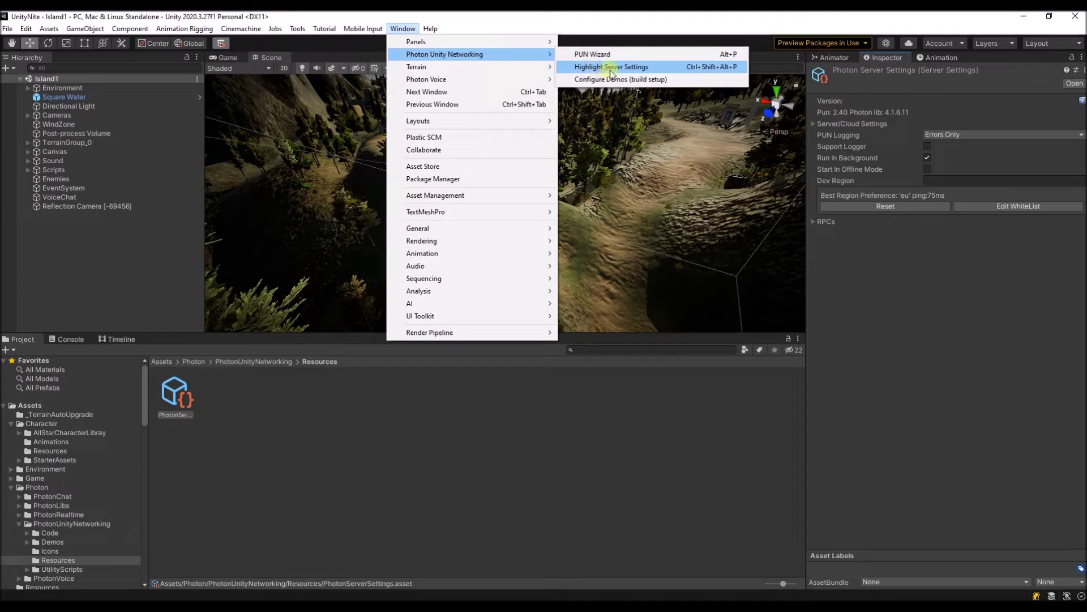
click(611, 68)
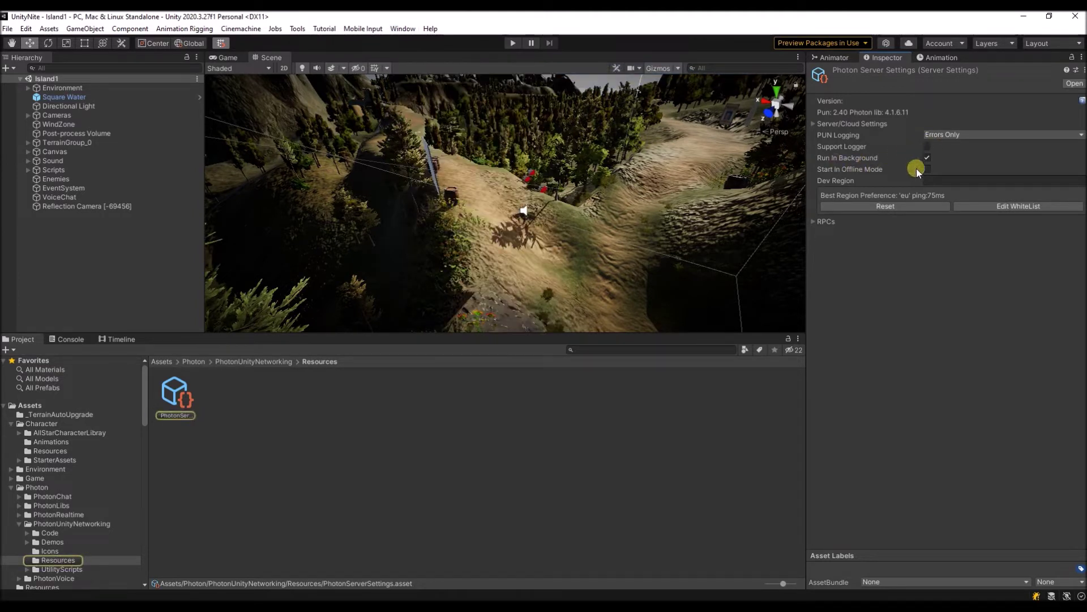
click(814, 122)
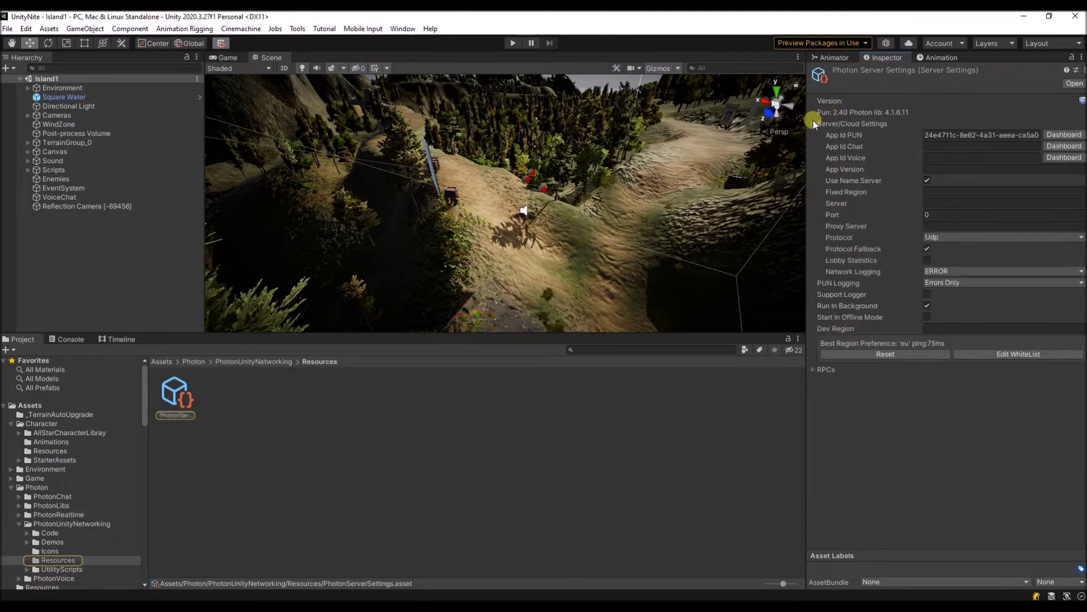
click(934, 157)
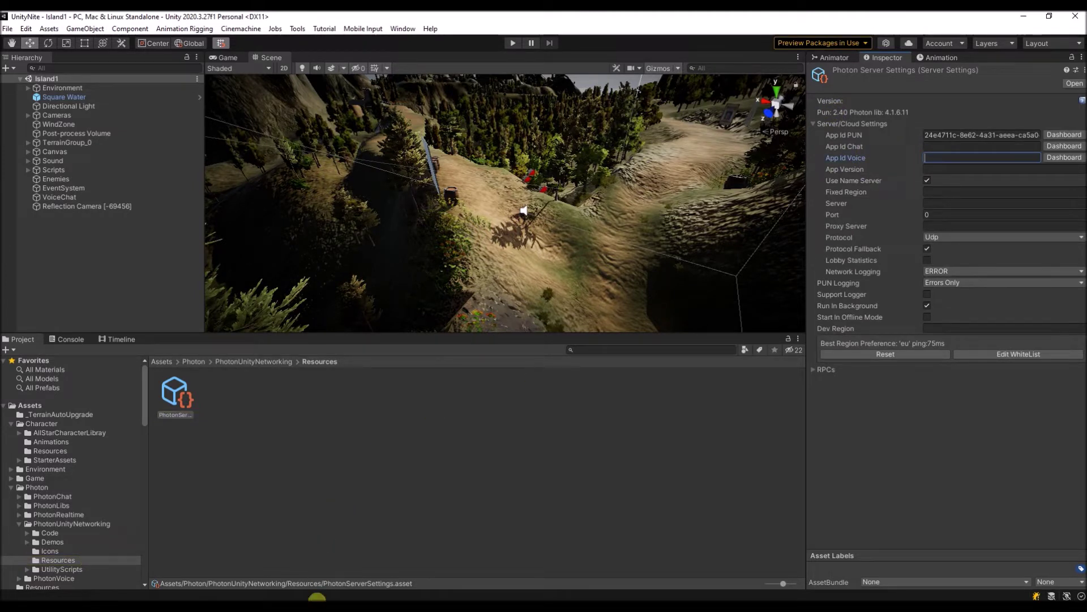
Copy the Fartnite Voice App ID from the dashboard and paste it into App Id Voice
mouse_move(316, 597)
click(380, 565)
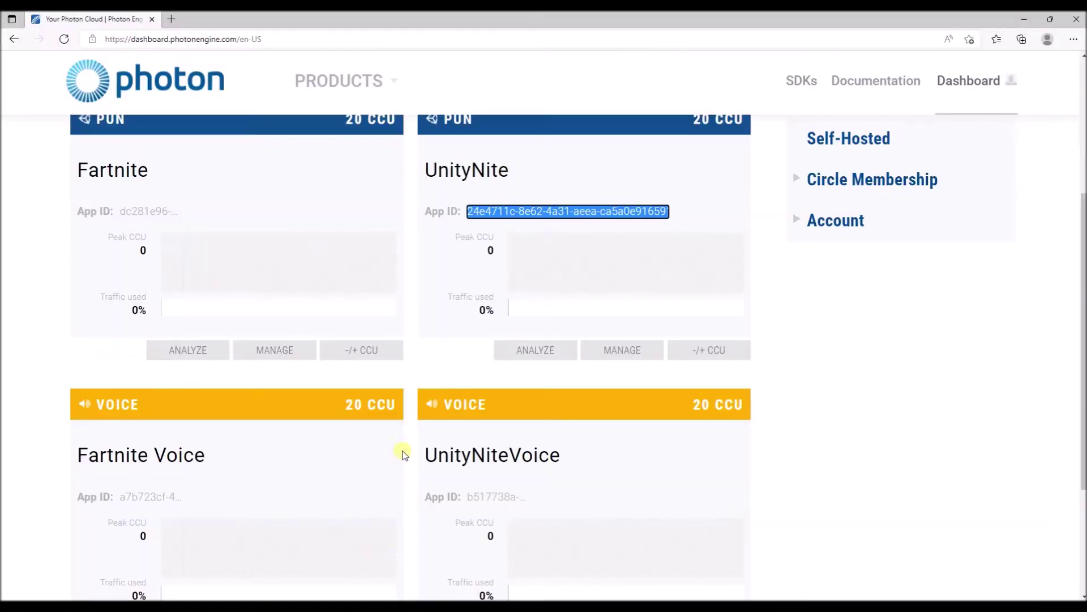
click(126, 502)
key(alt+Tab)
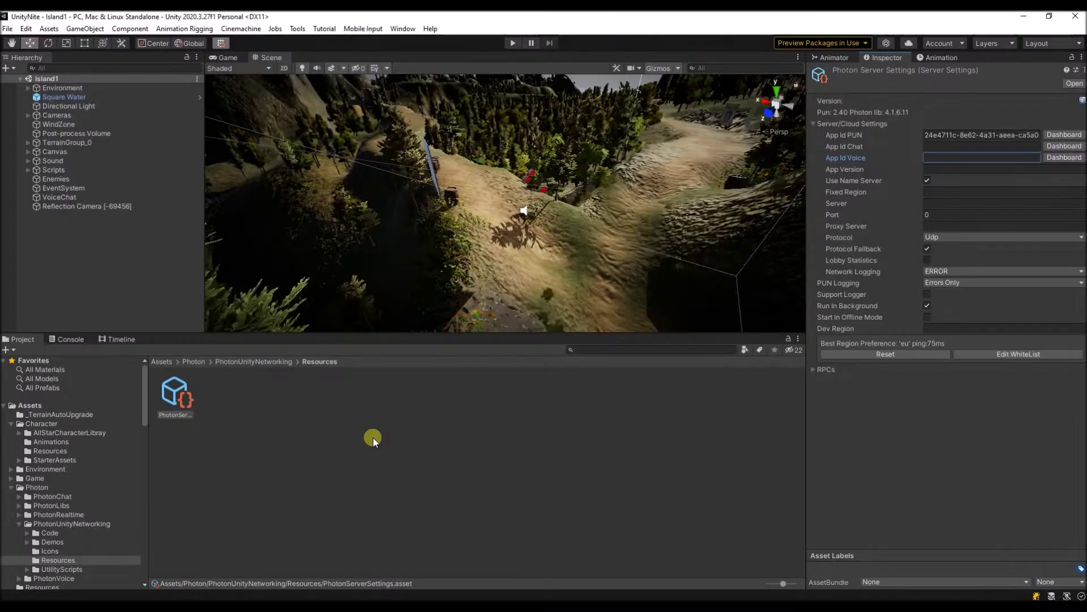
click(945, 161)
key(ctrl+v)
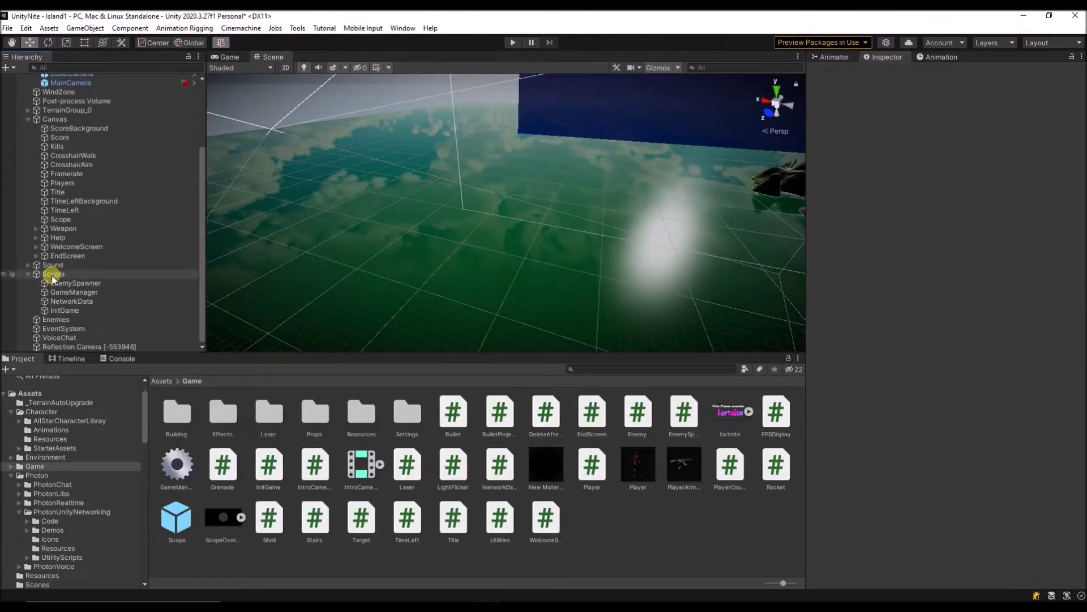
Create an empty GameObject under Scripts and name it PhotonServer
right_click(51, 276)
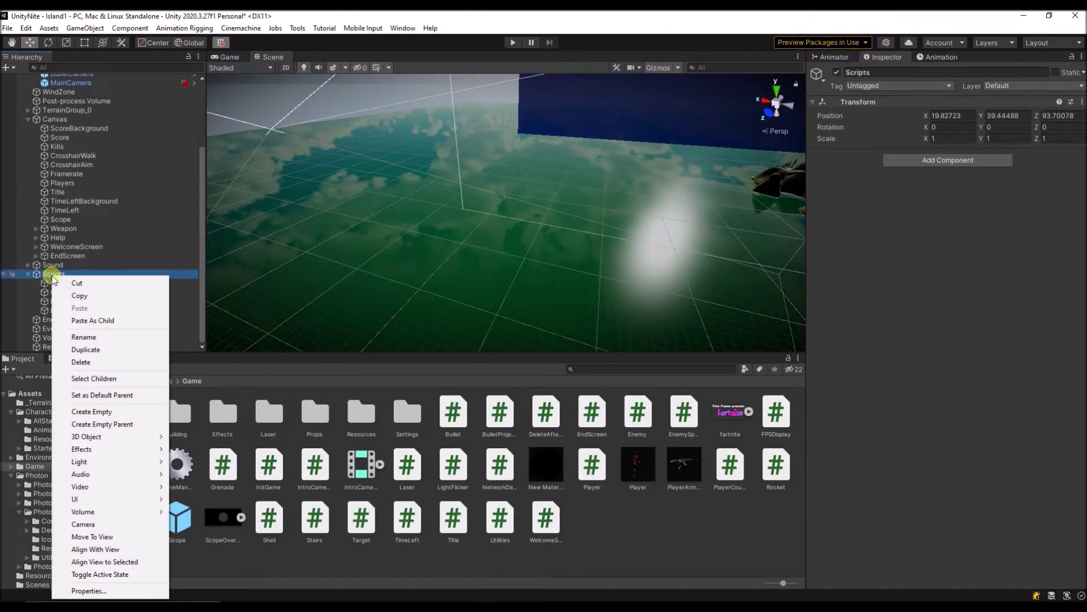
click(113, 413)
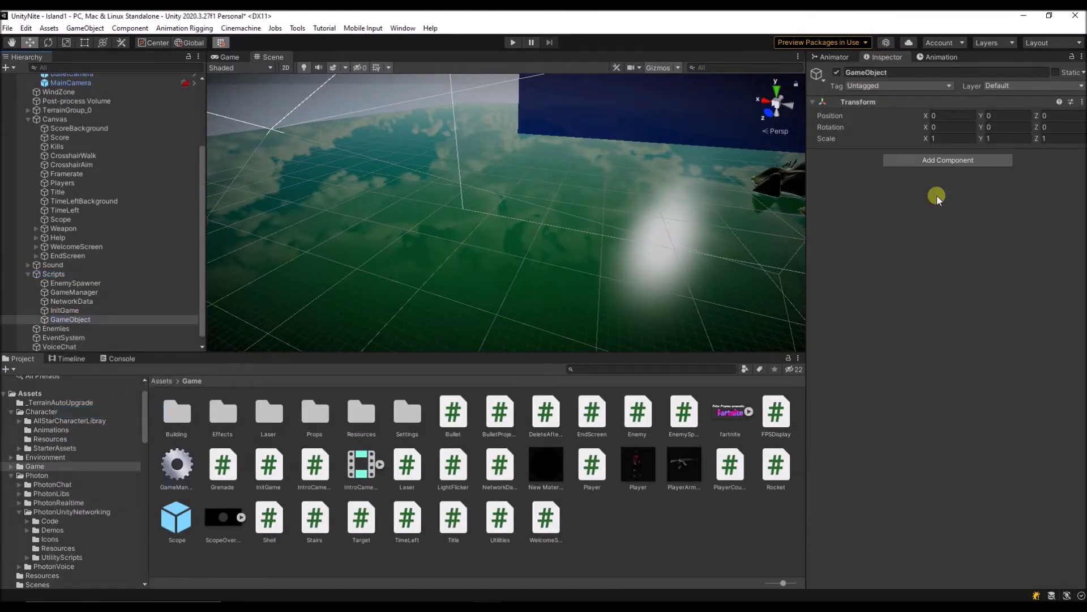
click(883, 73)
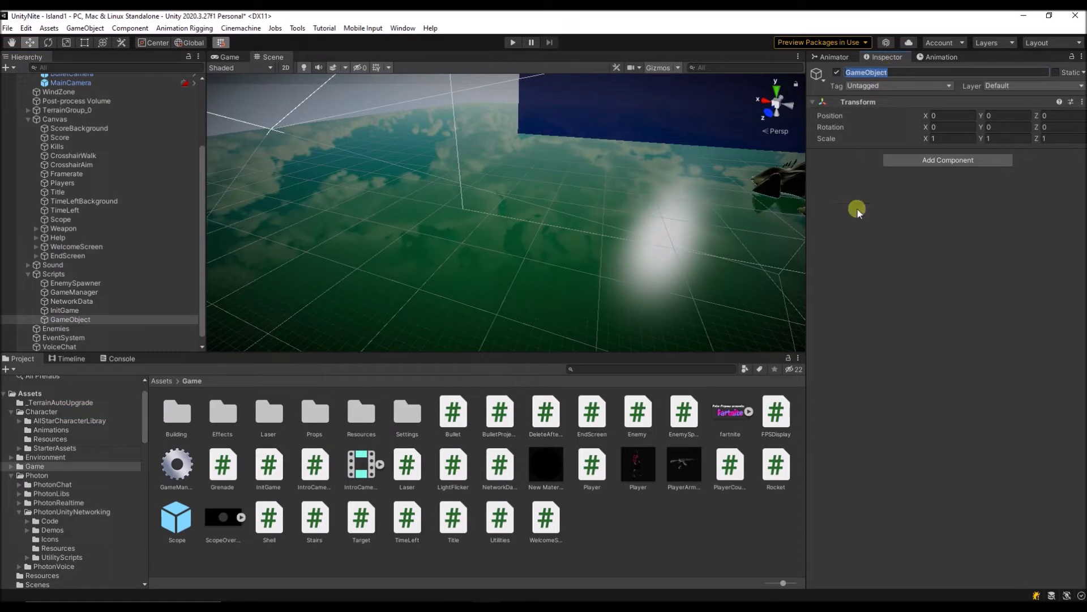
text(Pho)
text(tonServer)
key(Return)
Create a new script named PhotonServer and attach it to the object
click(953, 164)
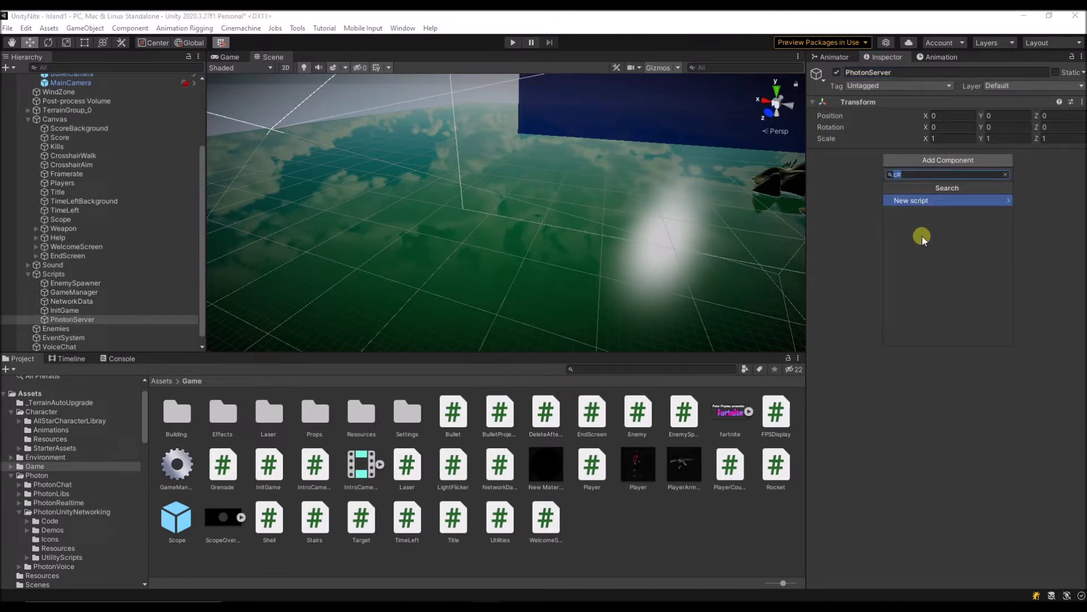
click(960, 200)
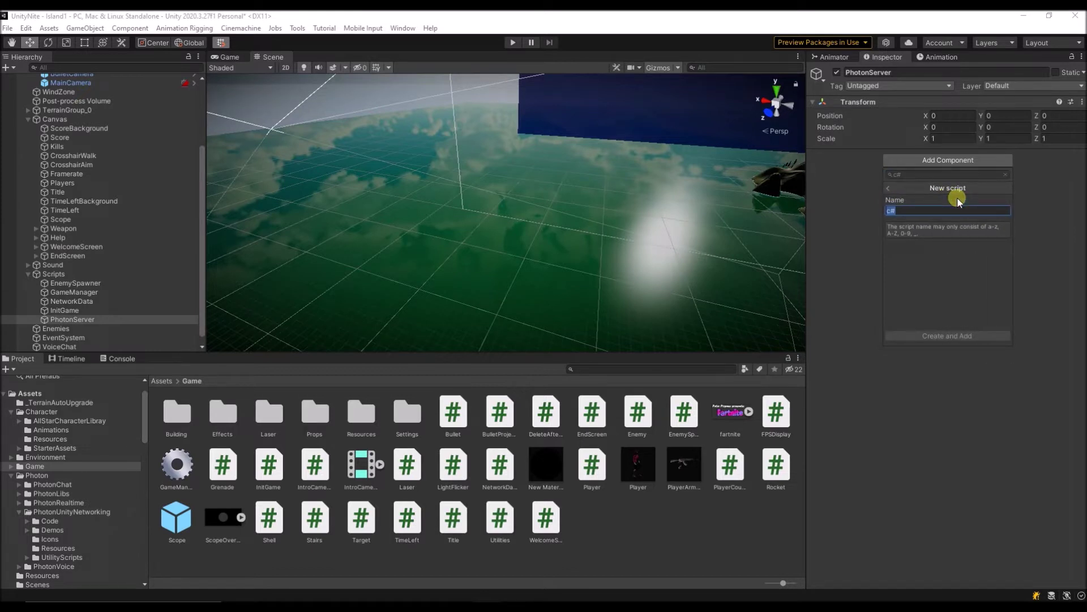
key(BackSpace)
text(Phot)
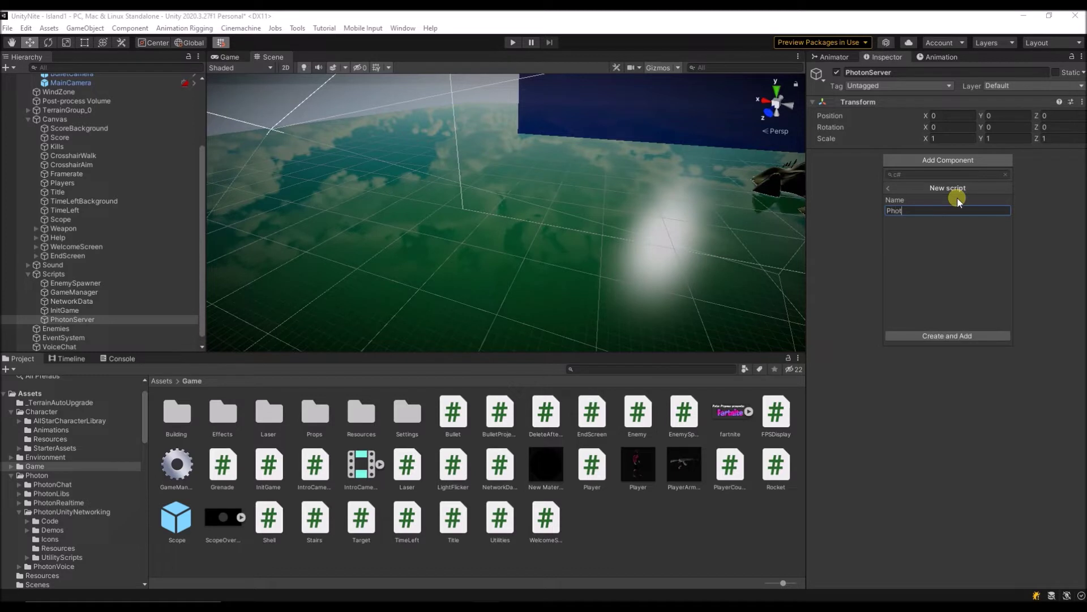
text(onServer)
click(922, 334)
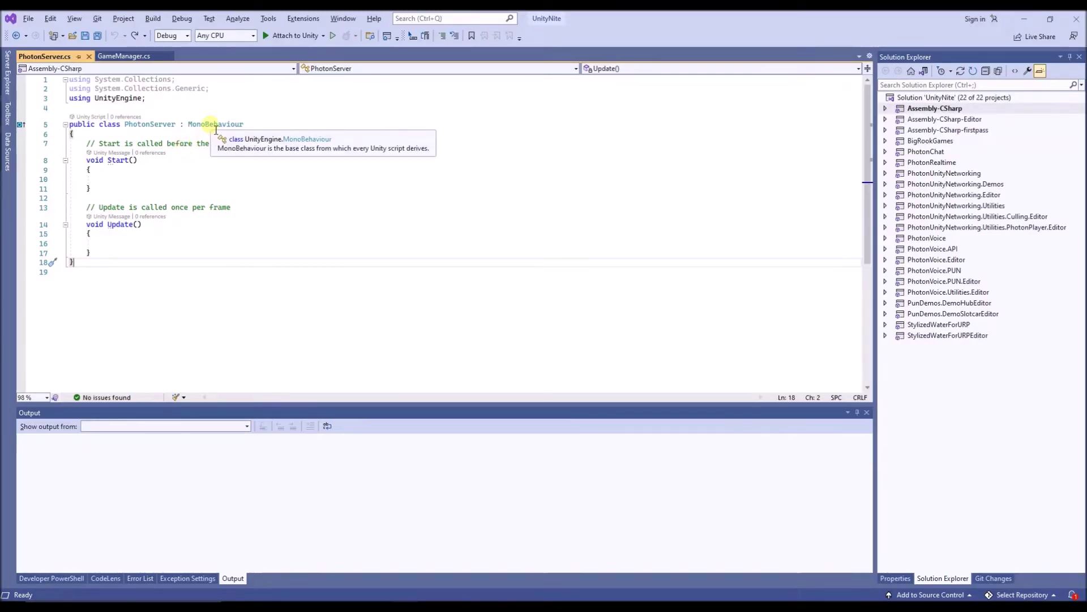
Change the PhotonServer class's base class from MonoBehaviour to MonoBehaviourPunCallbacks
double_click(213, 124)
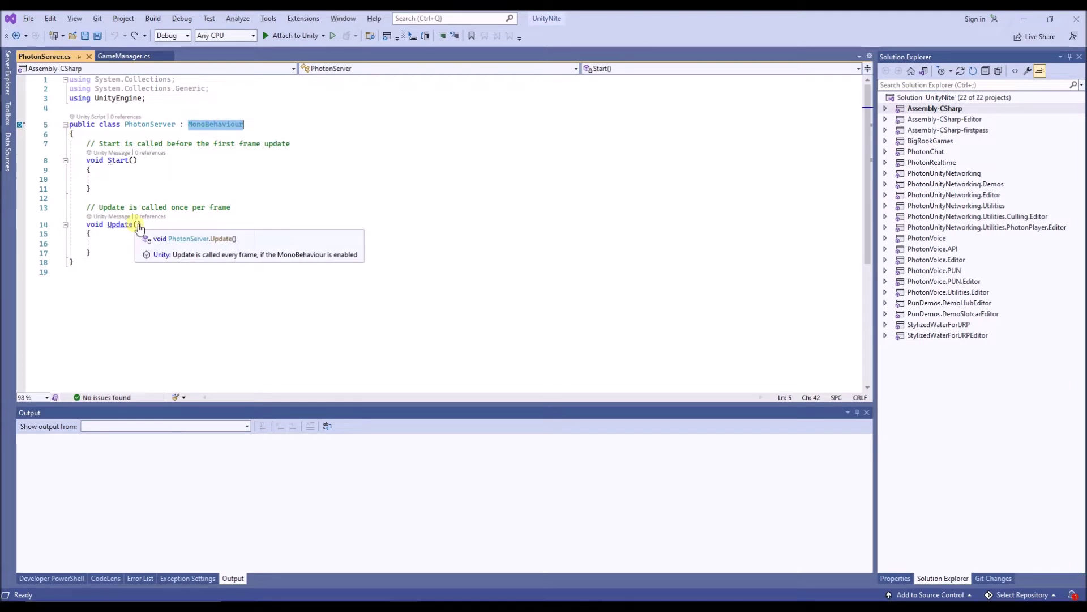
text(: MonoBehaviourPunCallbacks)
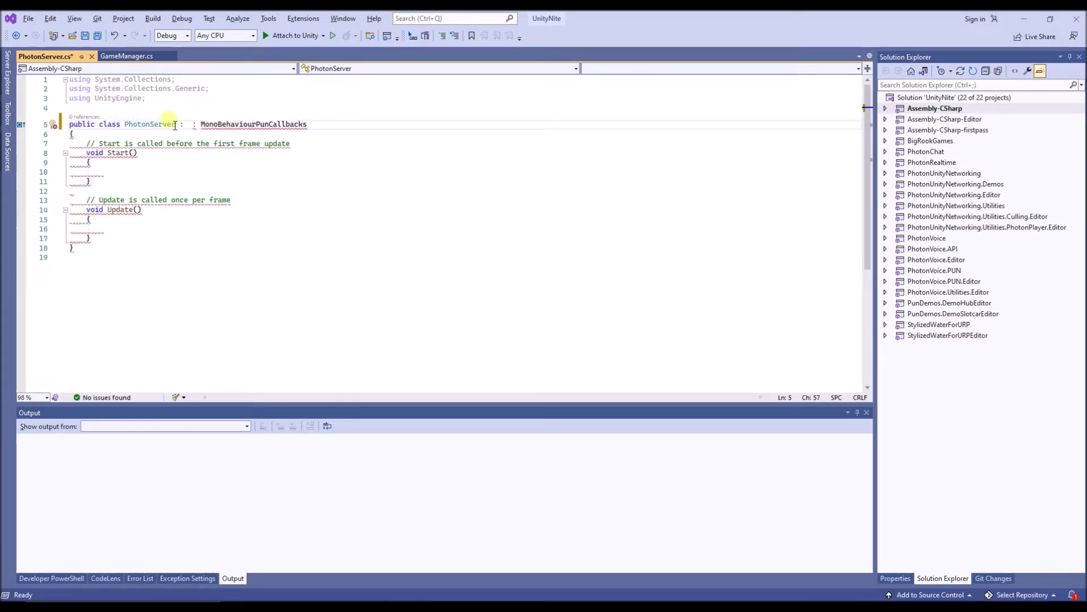
click(194, 125)
key(BackSpace)
key(BackSpace)
key(BackSpace)
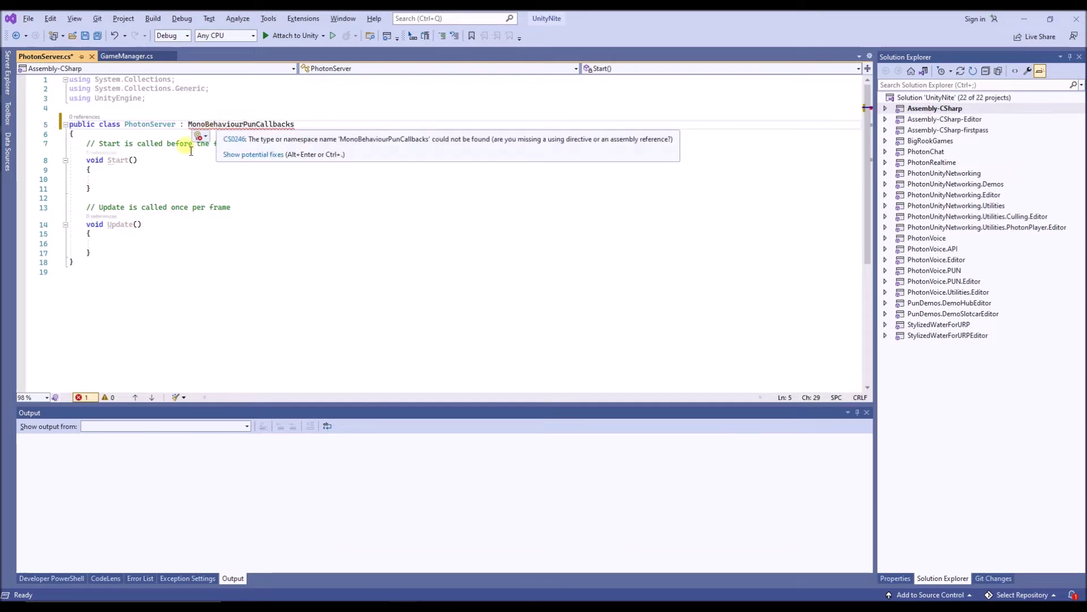
Add a 'using Photon.Pun;' import below the existing using statements
click(145, 89)
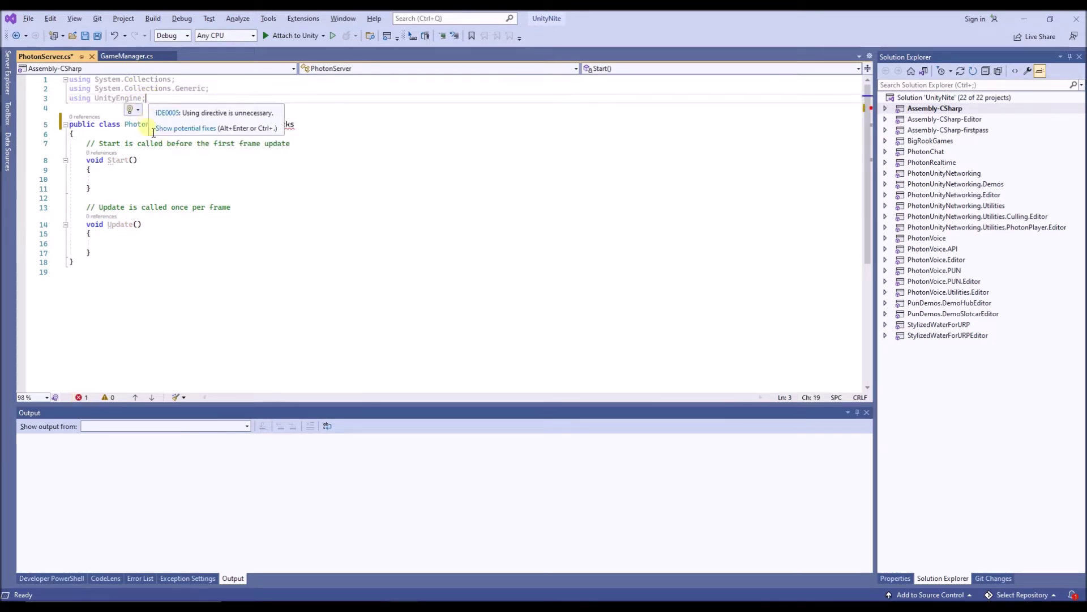
key(Return)
text(us)
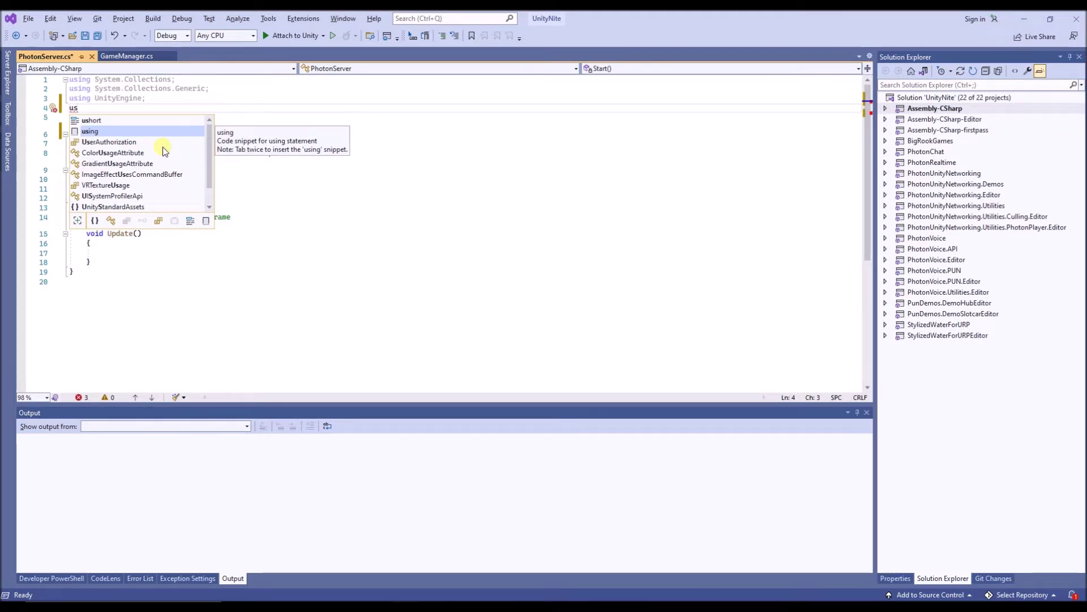
key(Tab)
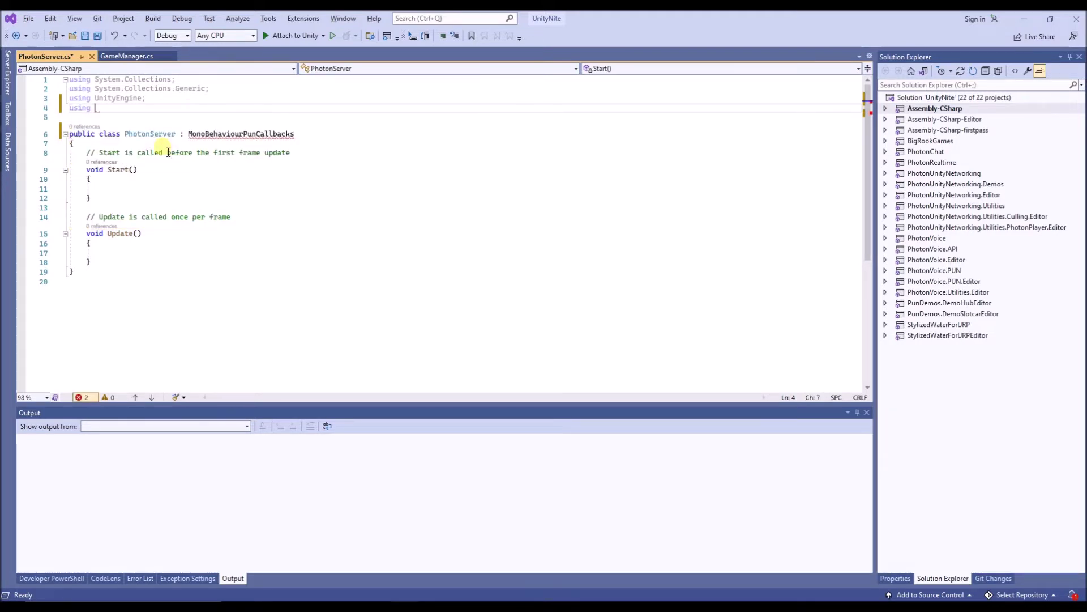
text(P)
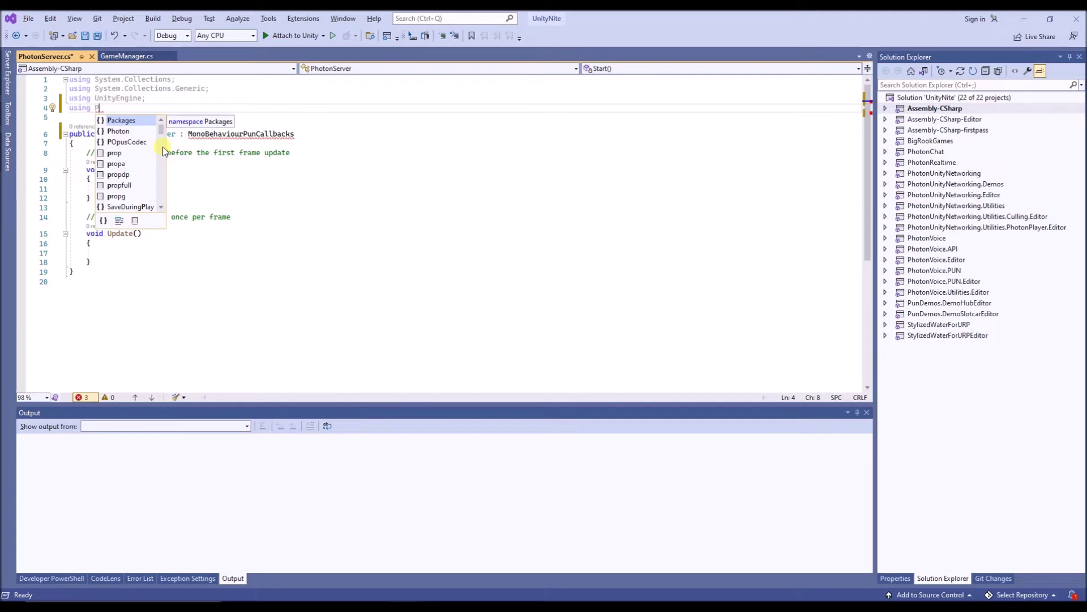
key(Tab)
text(.)
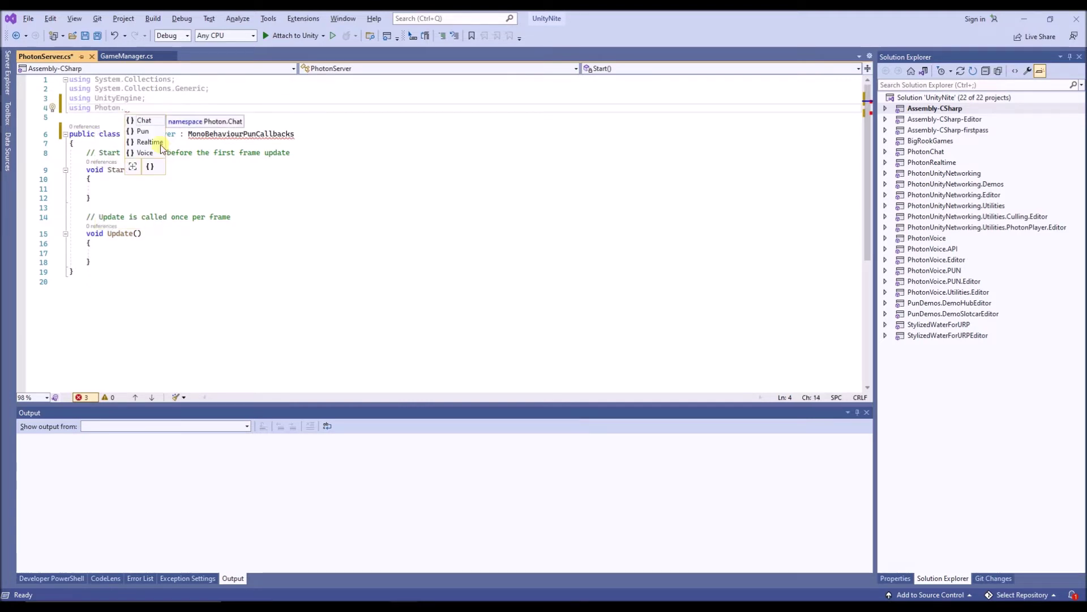
double_click(157, 143)
text(;)
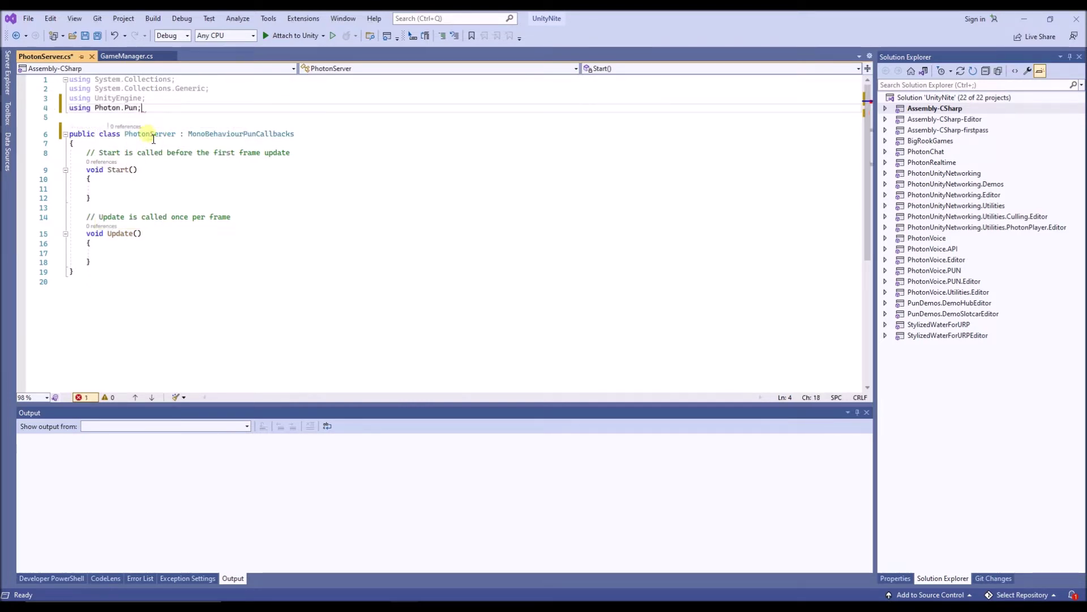
click(151, 200)
click(136, 179)
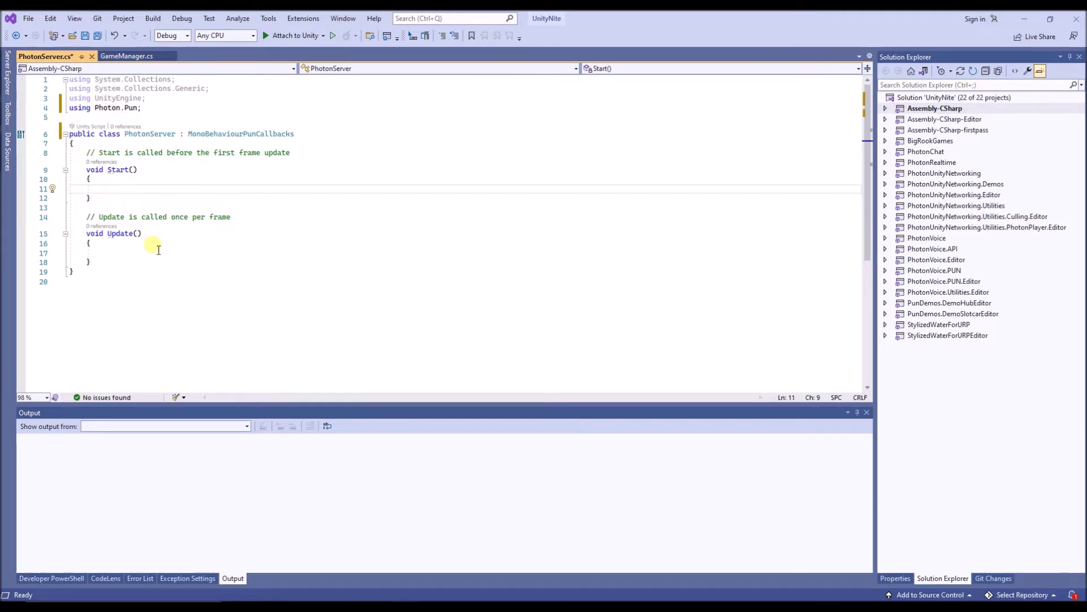
text(PhotonNetwork.)
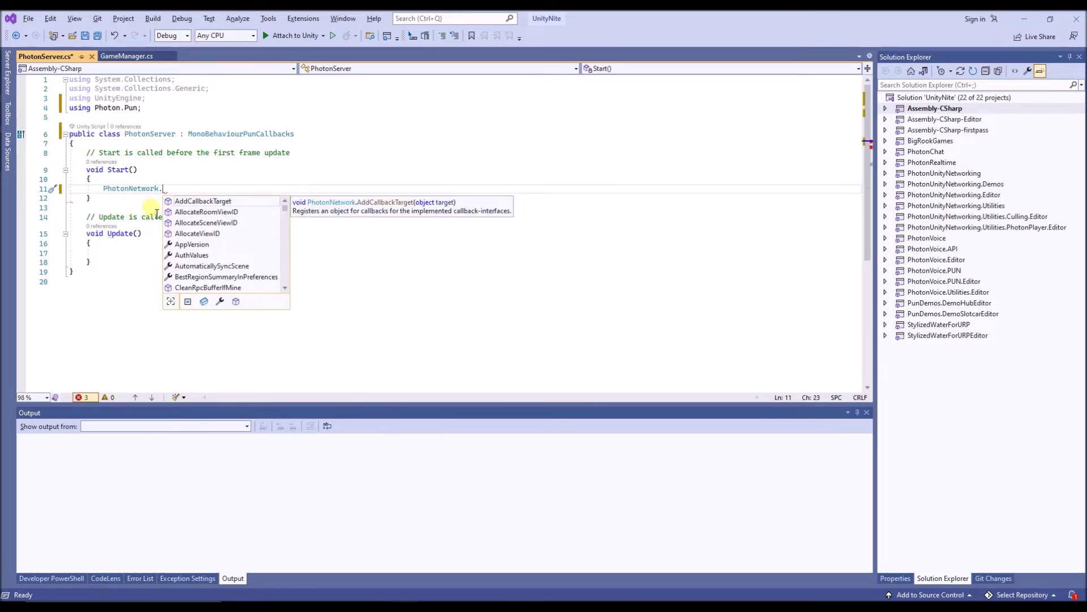
text(Conn)
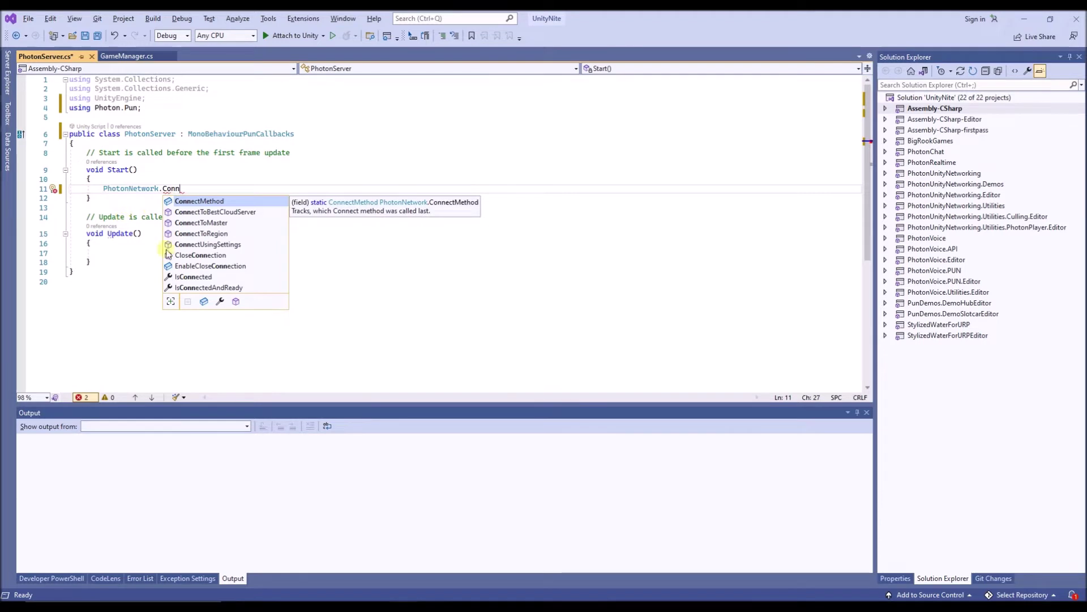
Make Start connect to Photon with ConnectUsingSettings()
double_click(213, 246)
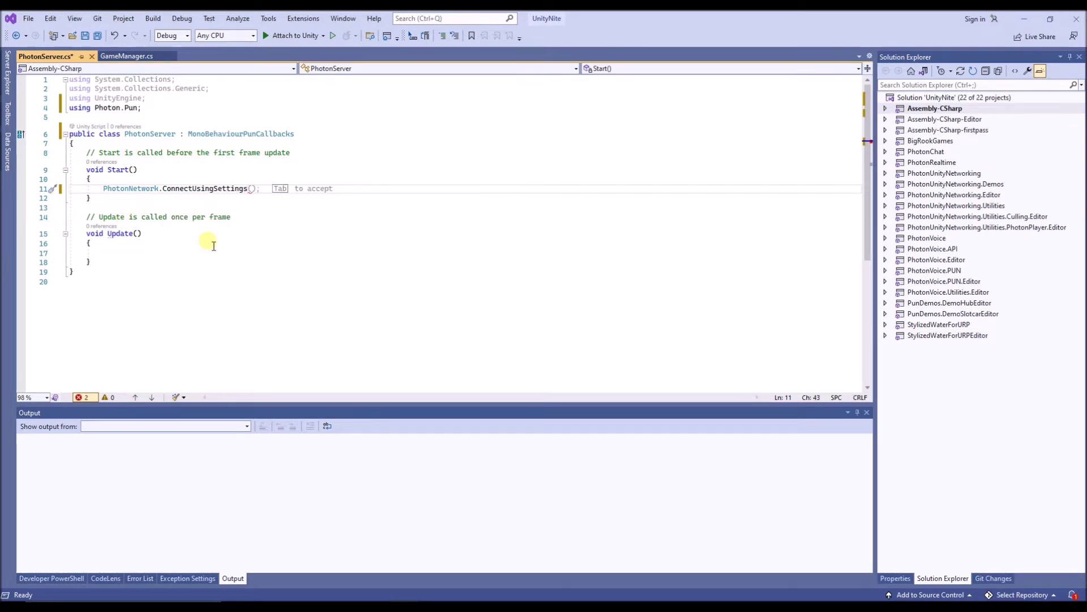
key(Tab)
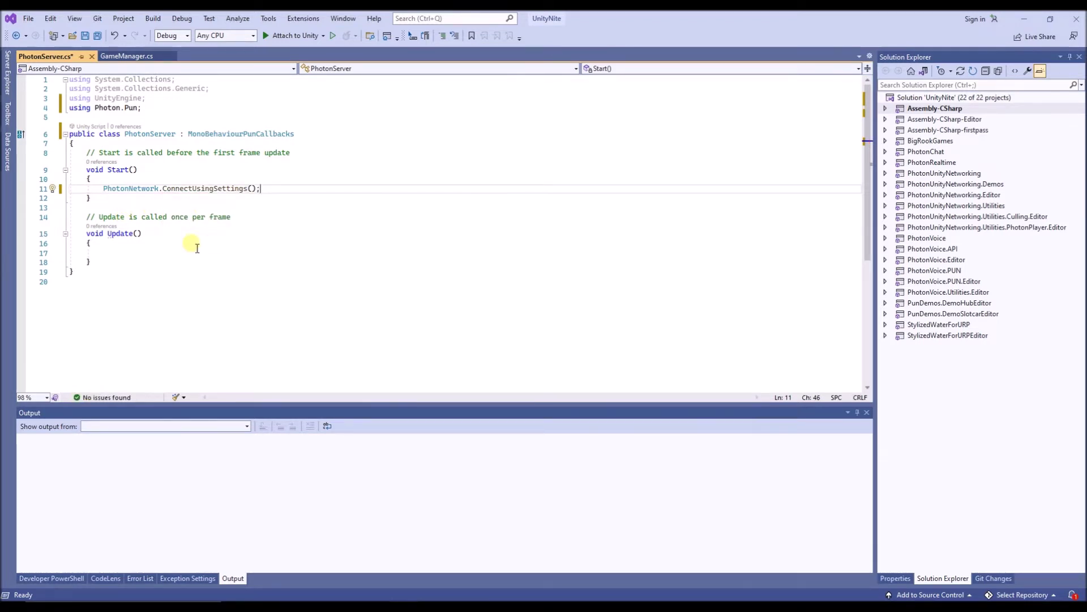
click(150, 235)
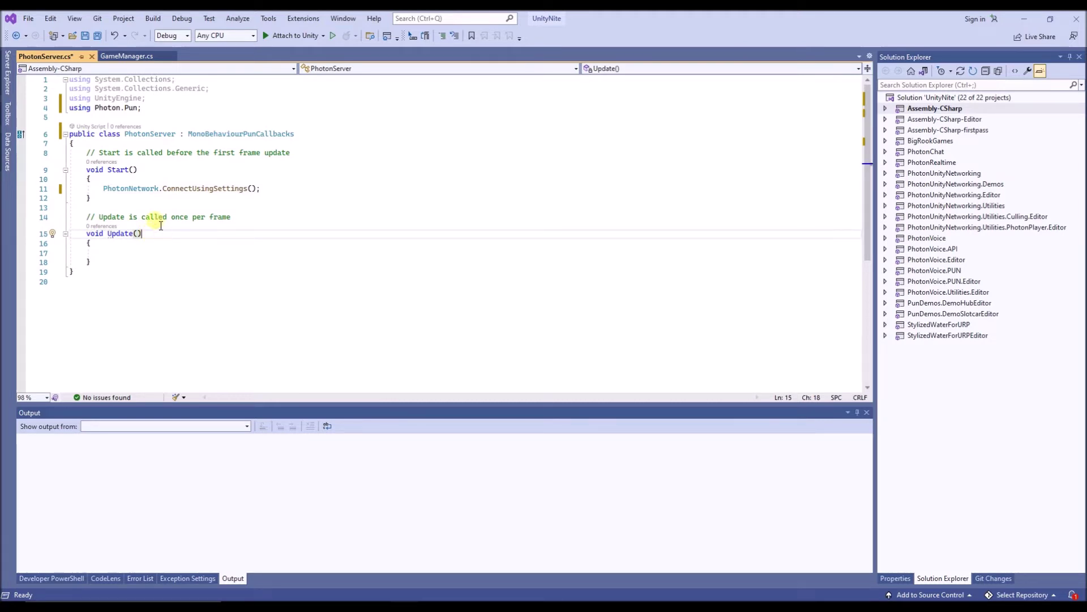
click(137, 253)
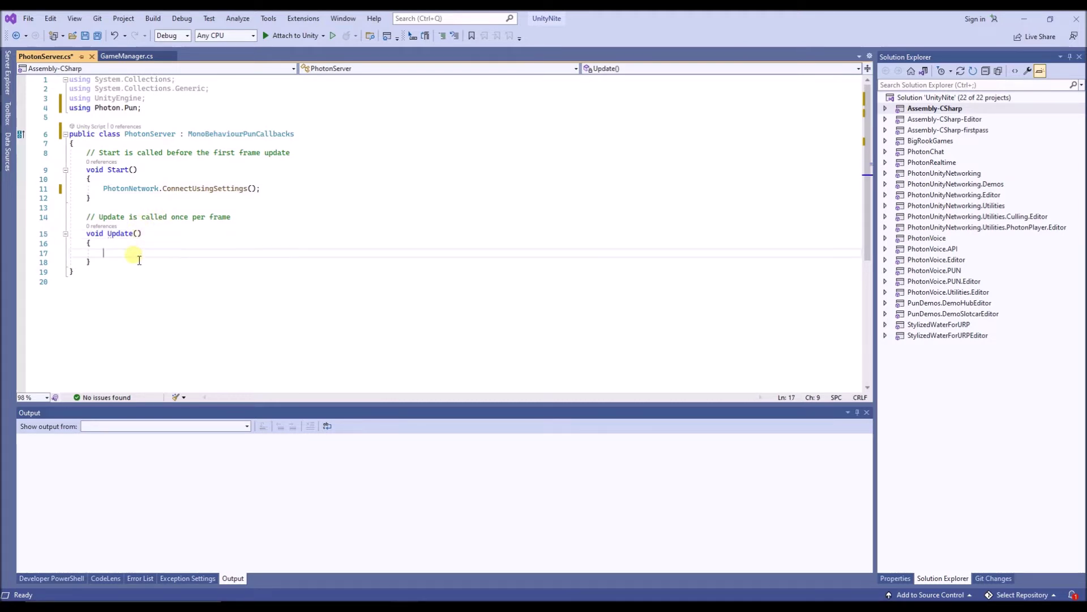
Add OnConnectedToMaster joining the lobby and OnJoinedLobby joining or creating UnityNiteFirstRoom, and save
click(95, 199)
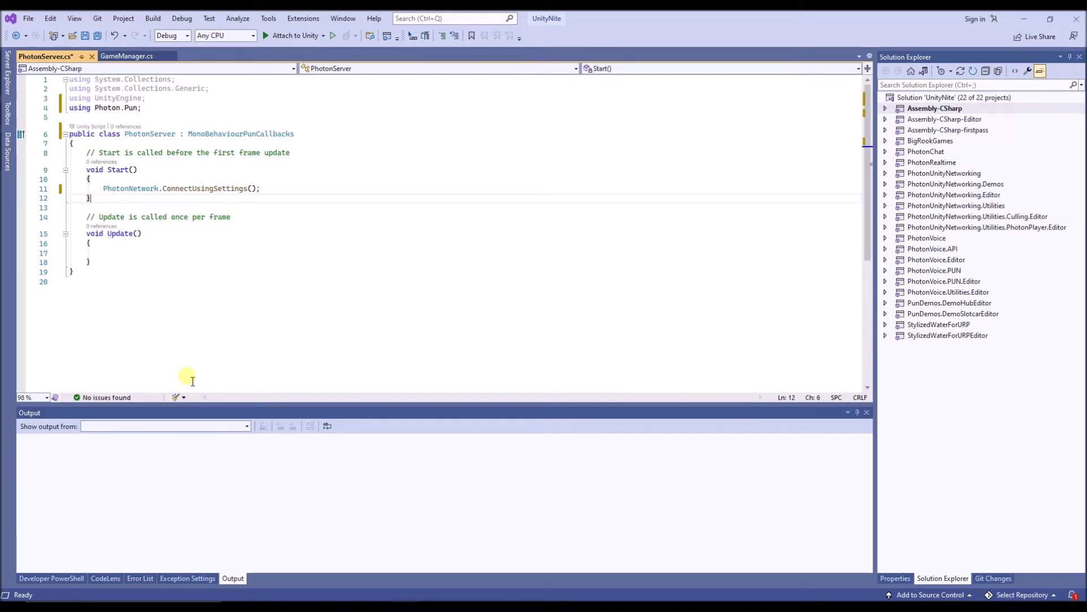
key(Return)
key(Return)
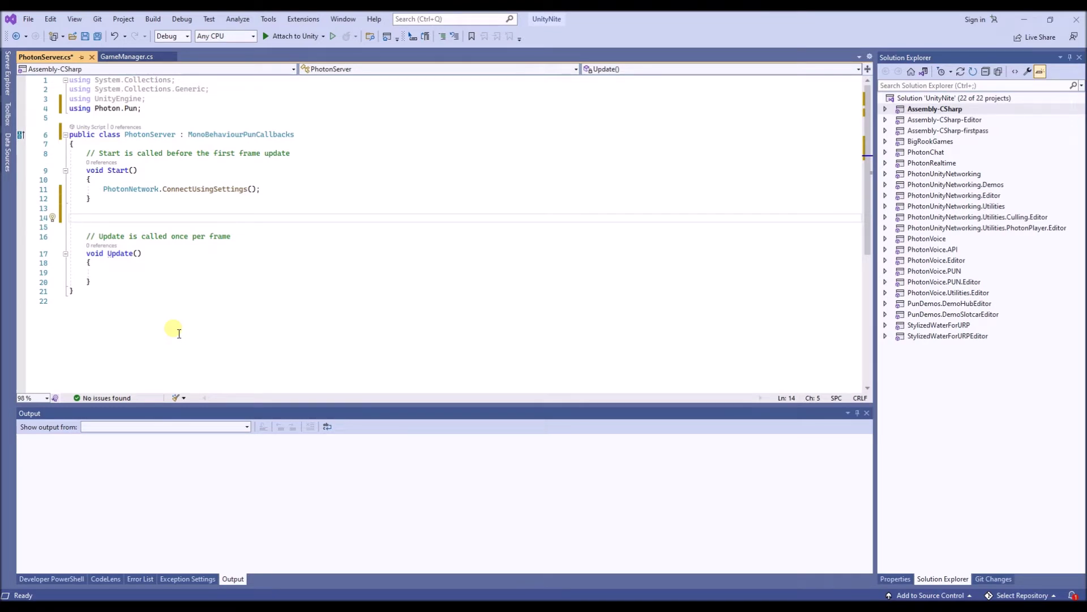
text(public override void OnConnectedToMaster()     {         PhotonNetwork.JoinLobby();     })
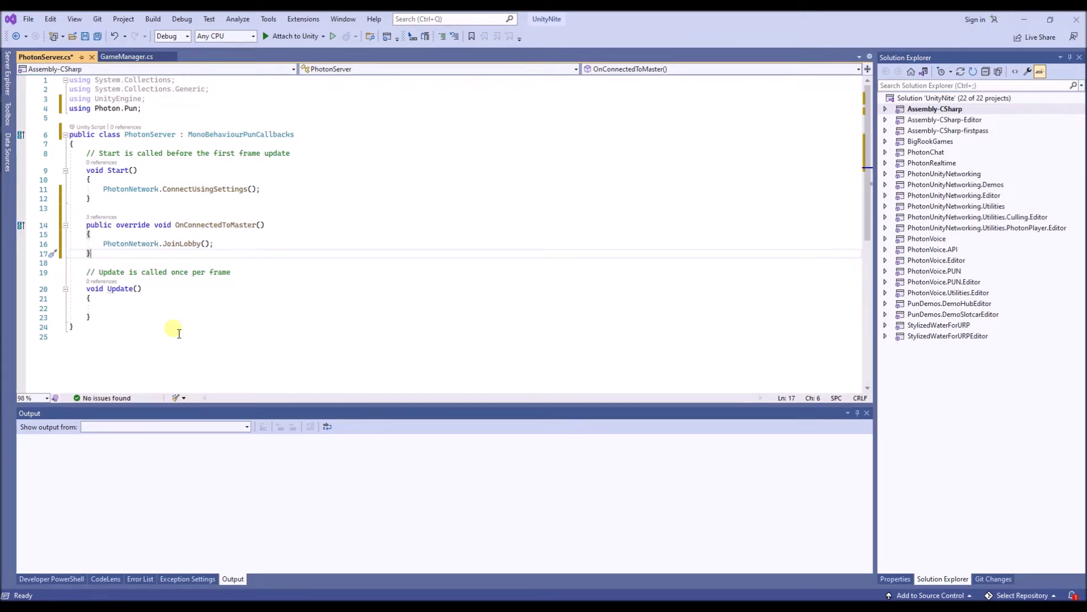
mouse_move(131, 243)
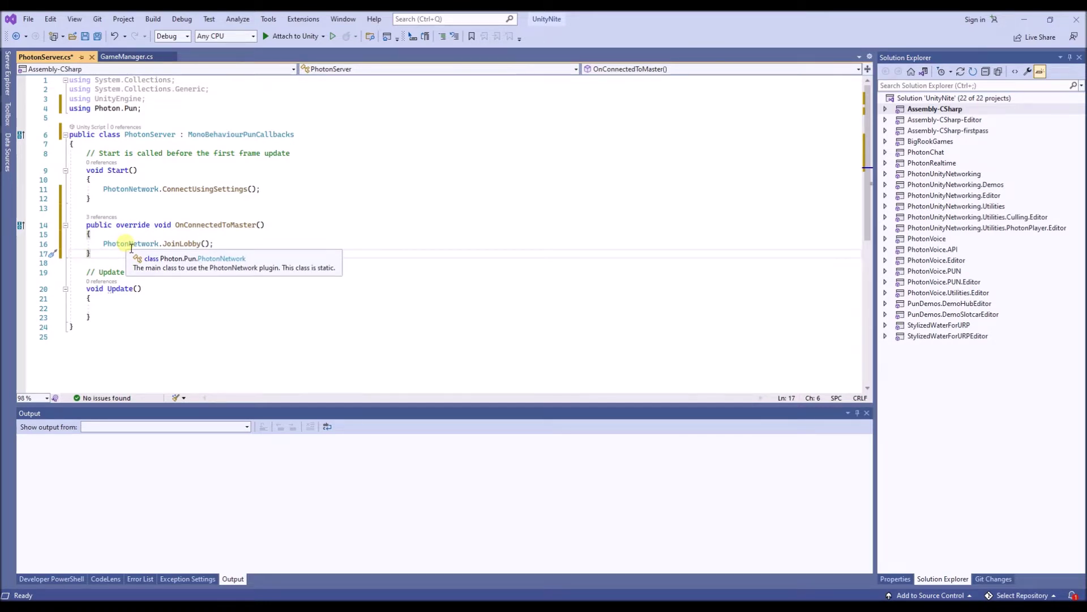
key(Return)
key(Return)
key(ctrl+s)
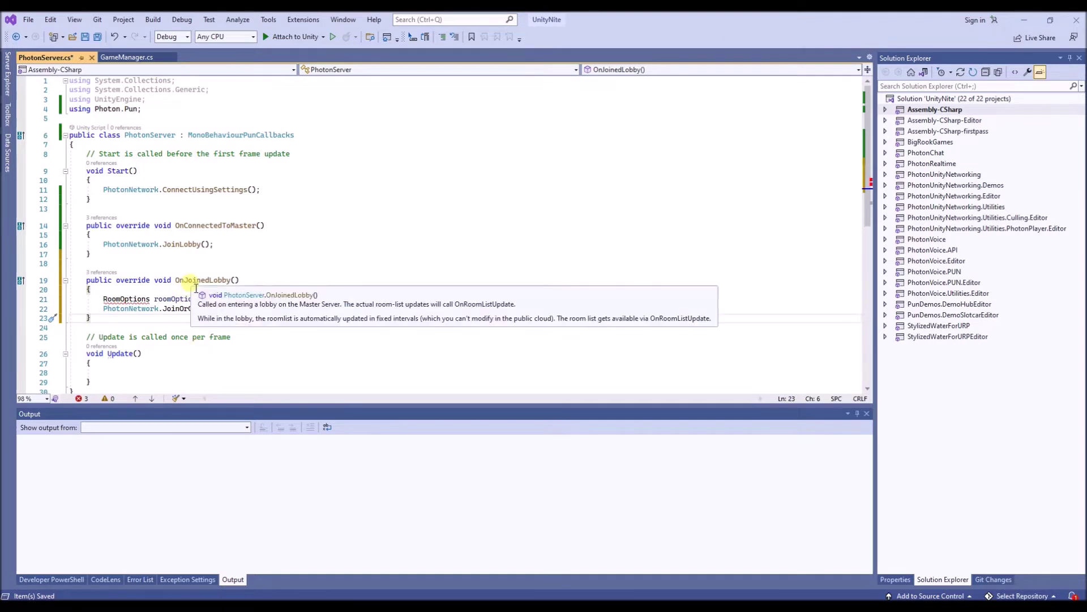
click(232, 309)
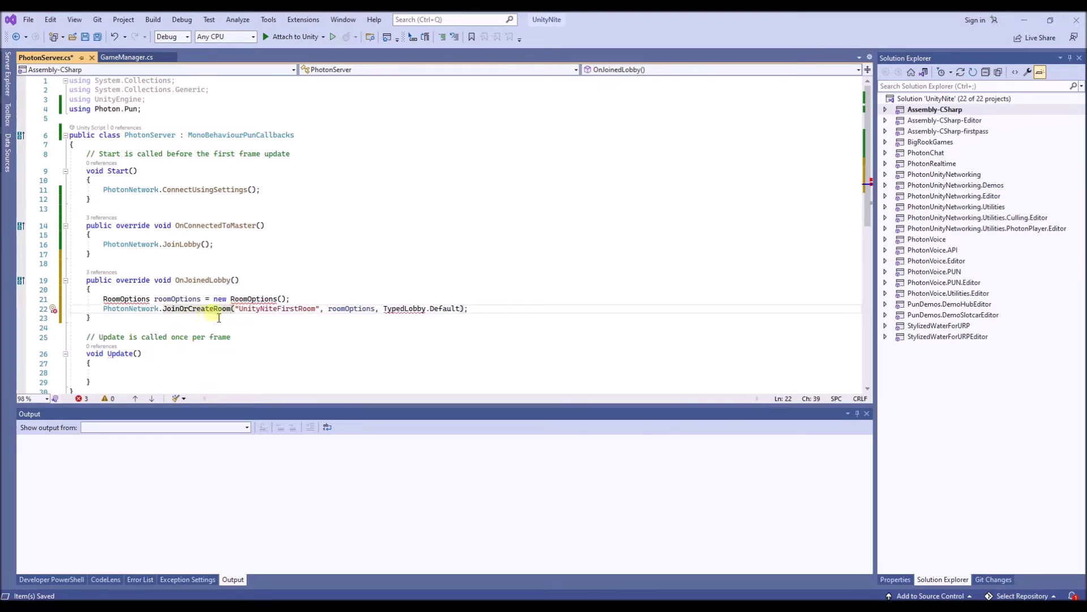
double_click(274, 309)
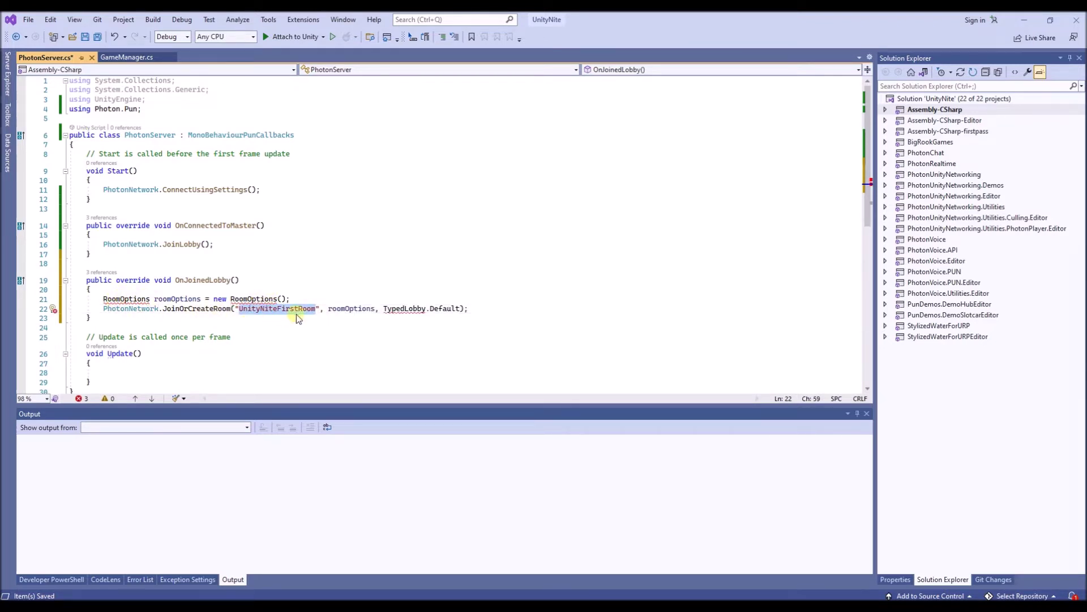
Import the Photon.Realtime namespace and remove the stray character after it
click(153, 110)
key(Return)
text(u)
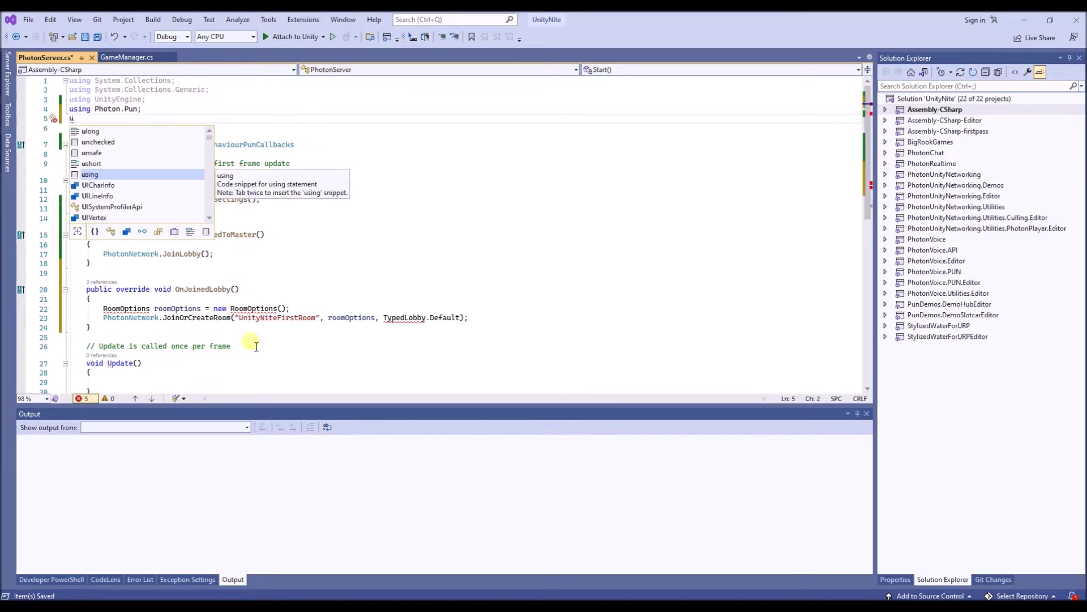
text(s)
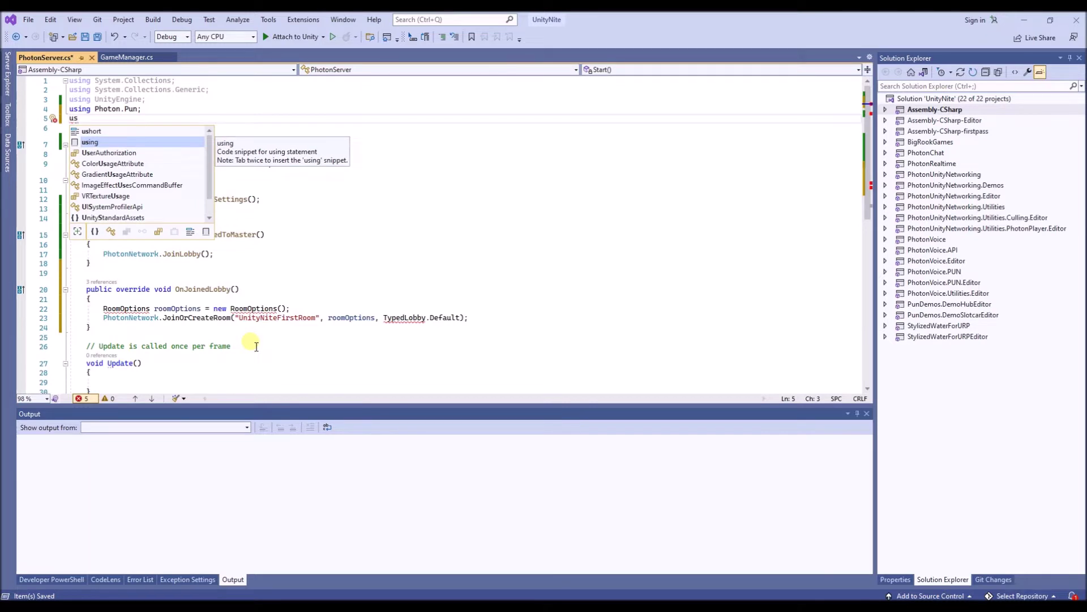
key(Tab)
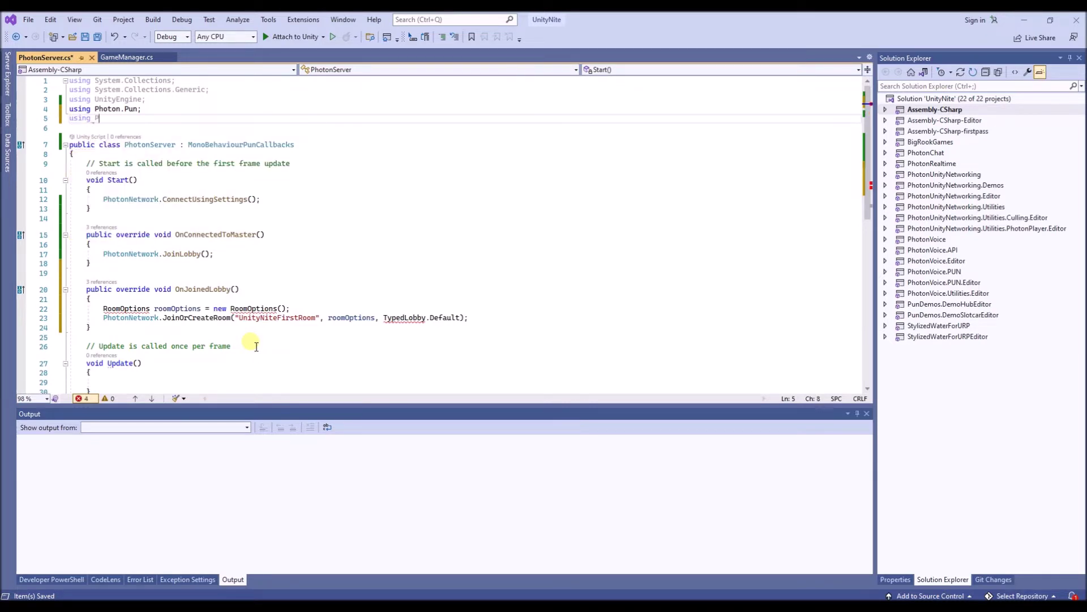
text(Photon.)
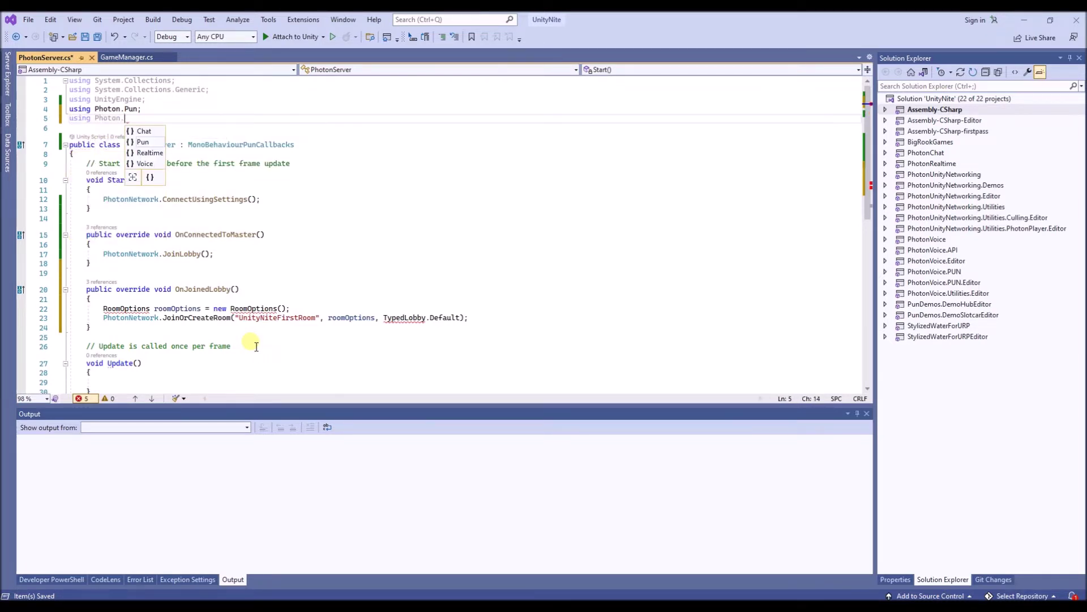
text(Realtime)
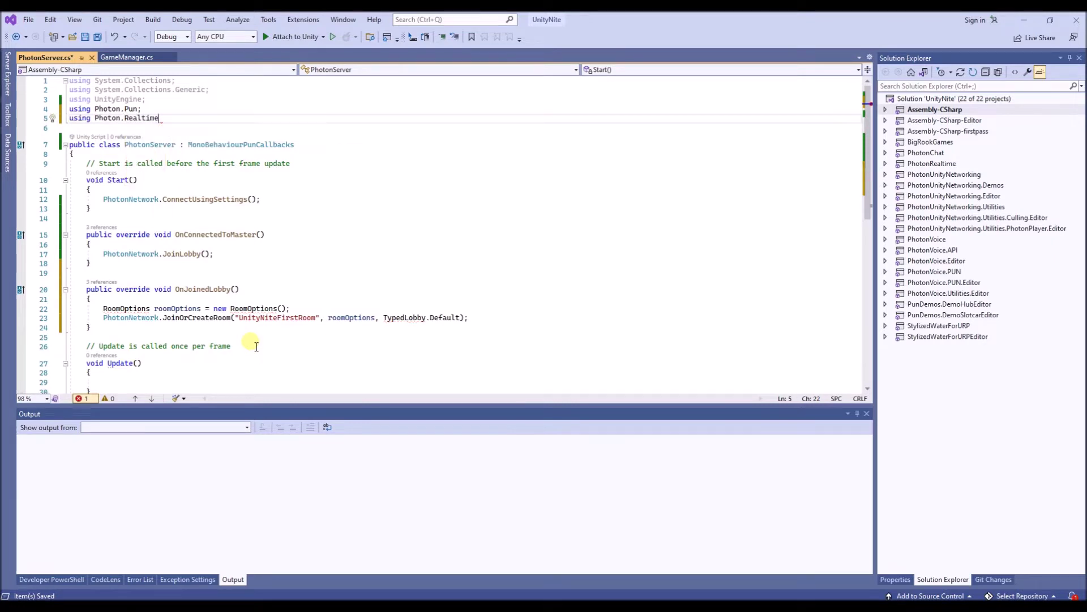
text(;l)
key(BackSpace)
click(248, 331)
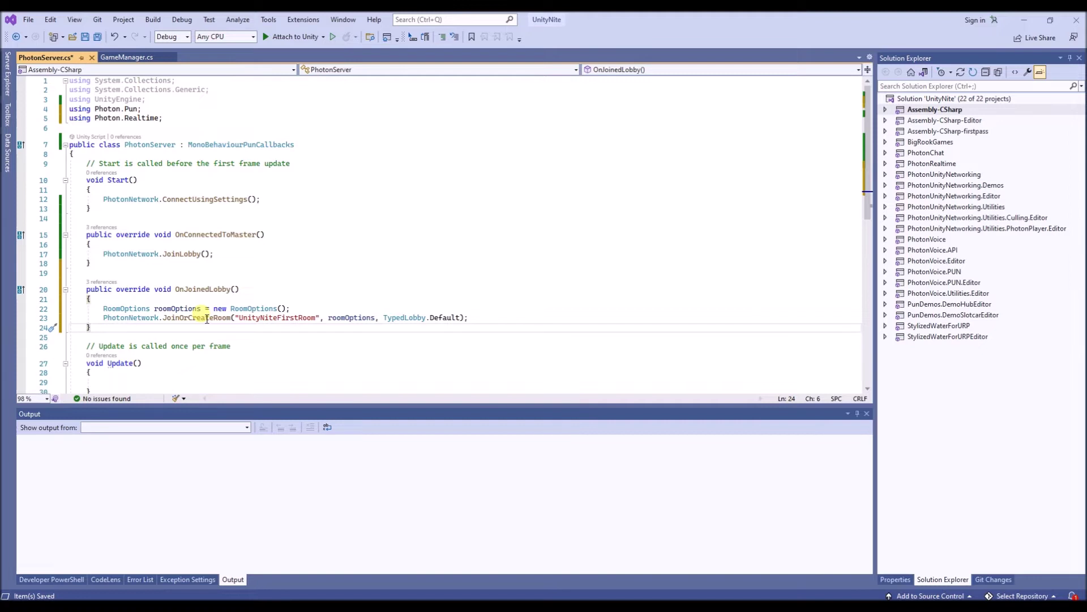
scroll(213, 302, down, 2)
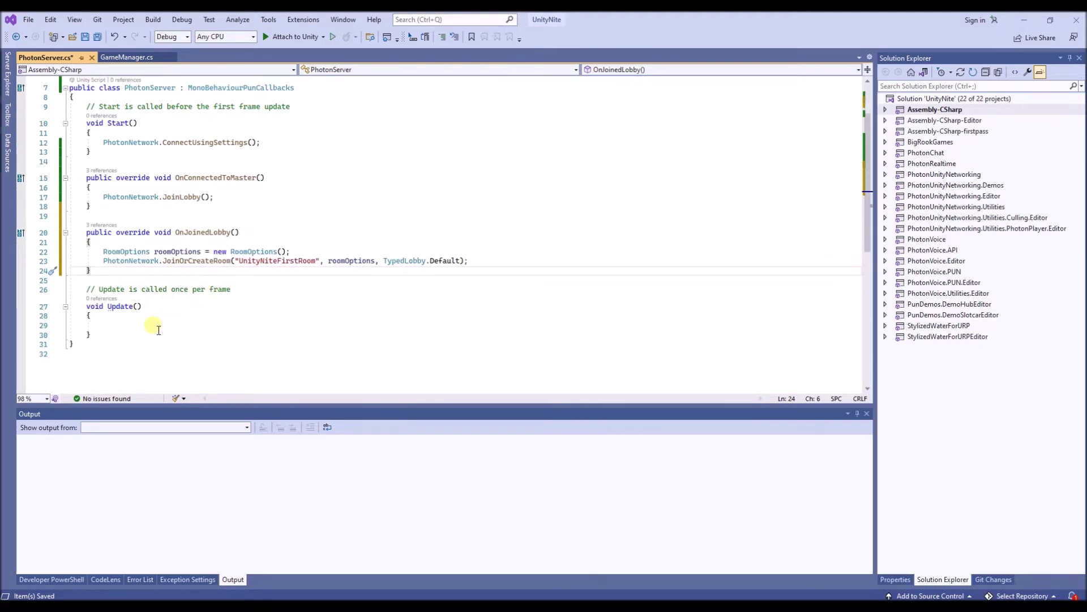
Delete the empty Update method and paste the complete OnJoinedRoom override in its place
drag(91, 334, 70, 281)
key(Delete)
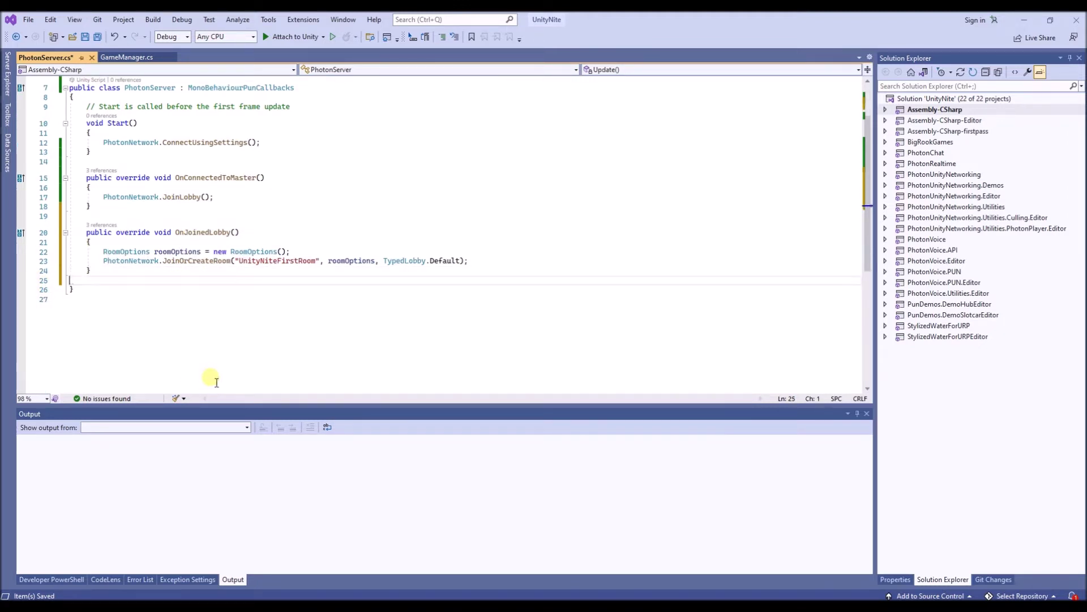
key(Return)
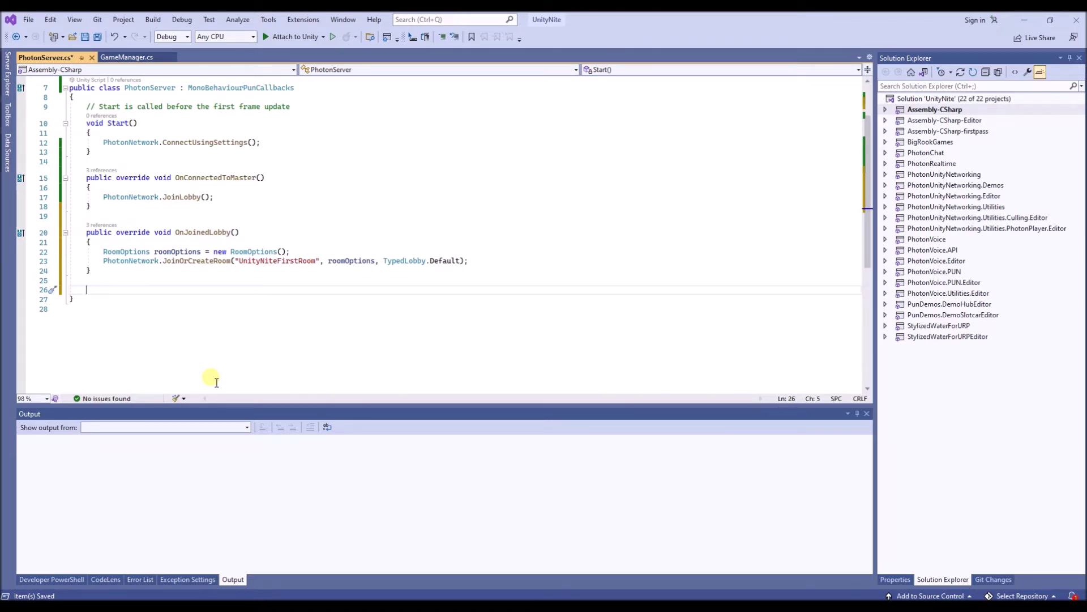
text(public override void OnJoinedRoom()     {         base.OnJoinedRoom();          if (PhotonNetwork.CurrentRoom.CustomProperties["StartTime"] == null)         {             CustomValues = new ExitGames.Client.Photon.Hashtable();             CustomValues.Add("StartTime", PhotonNetwork.Time);             PhotonNetwork.CurrentRoom.SetCustomProperties(CustomValues);         }          initGame.JoinedNetworkGame = true;     })
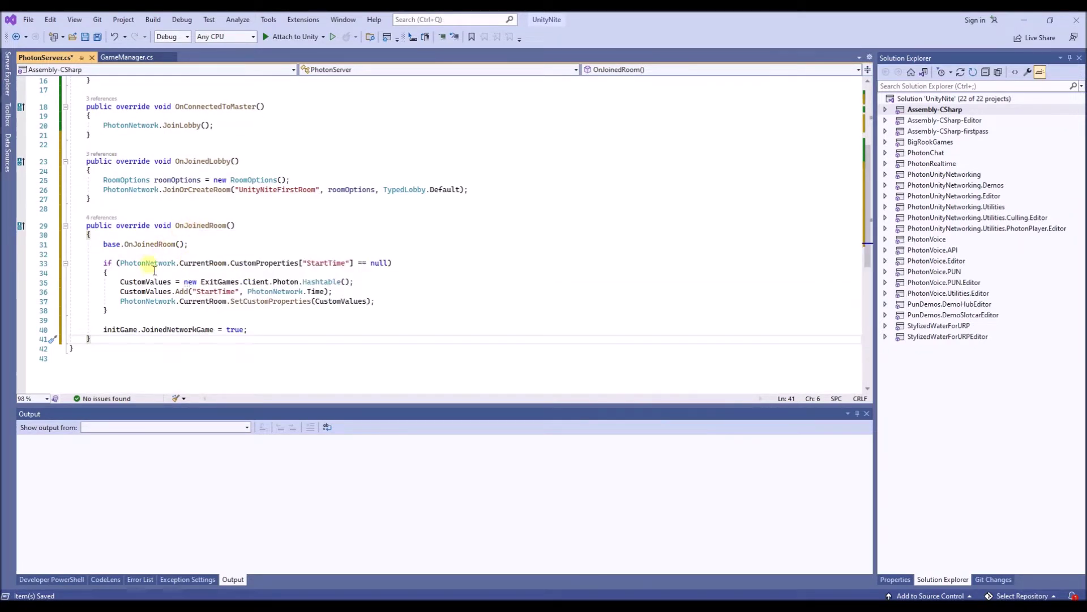
scroll(166, 274, up, 2)
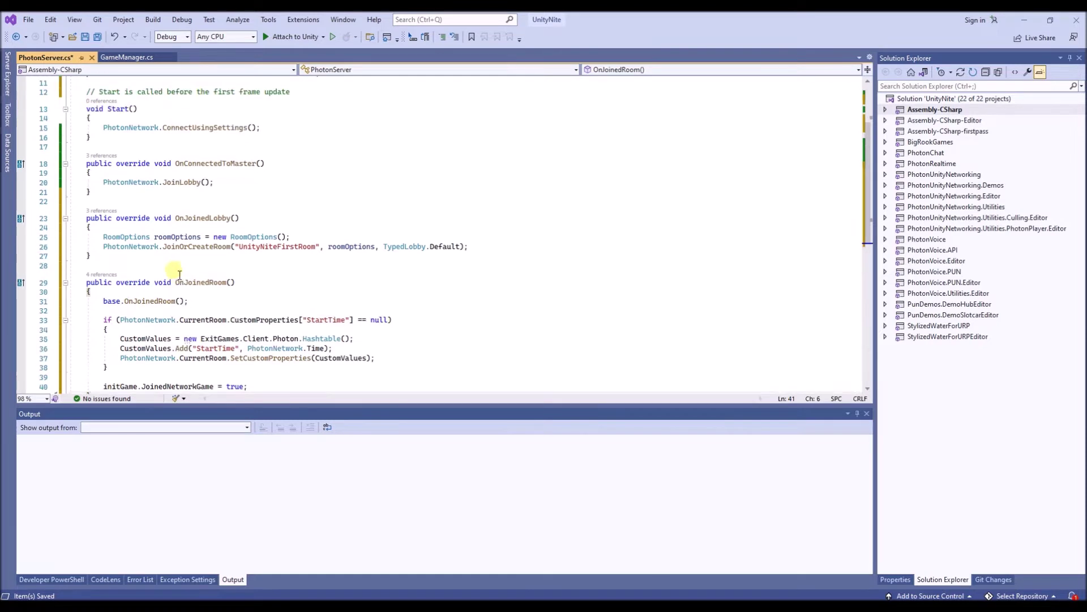
scroll(178, 274, up, 2)
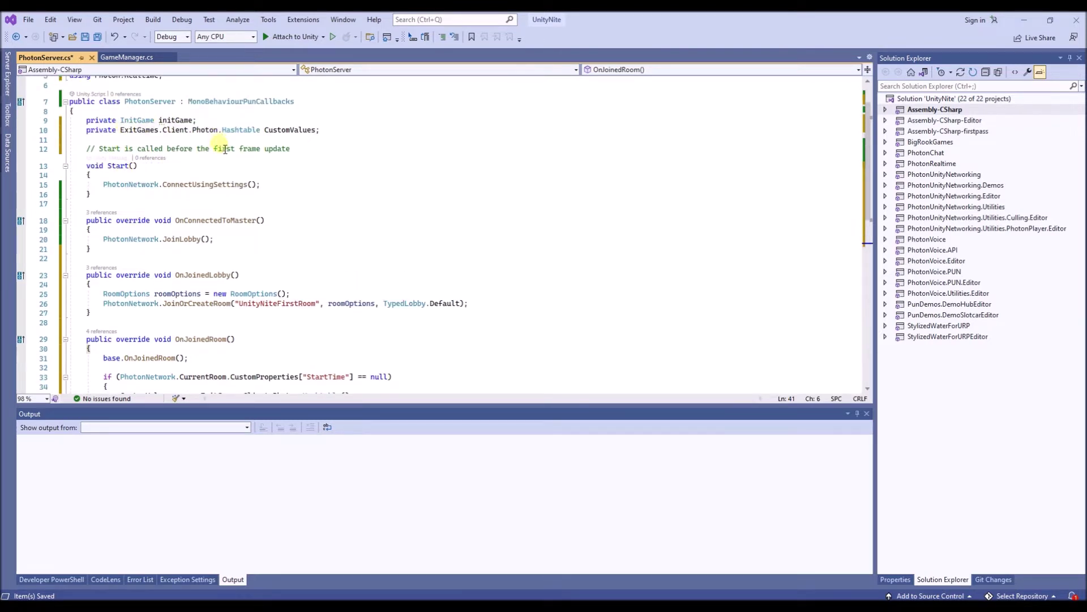
scroll(194, 218, down, 2)
scroll(181, 243, down, 1)
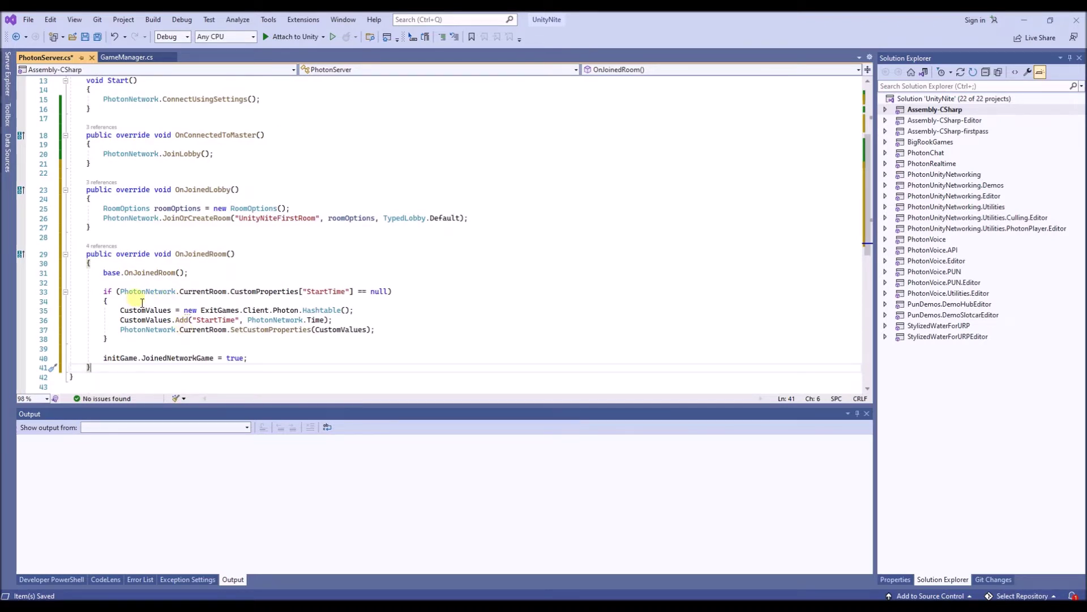
mouse_move(327, 291)
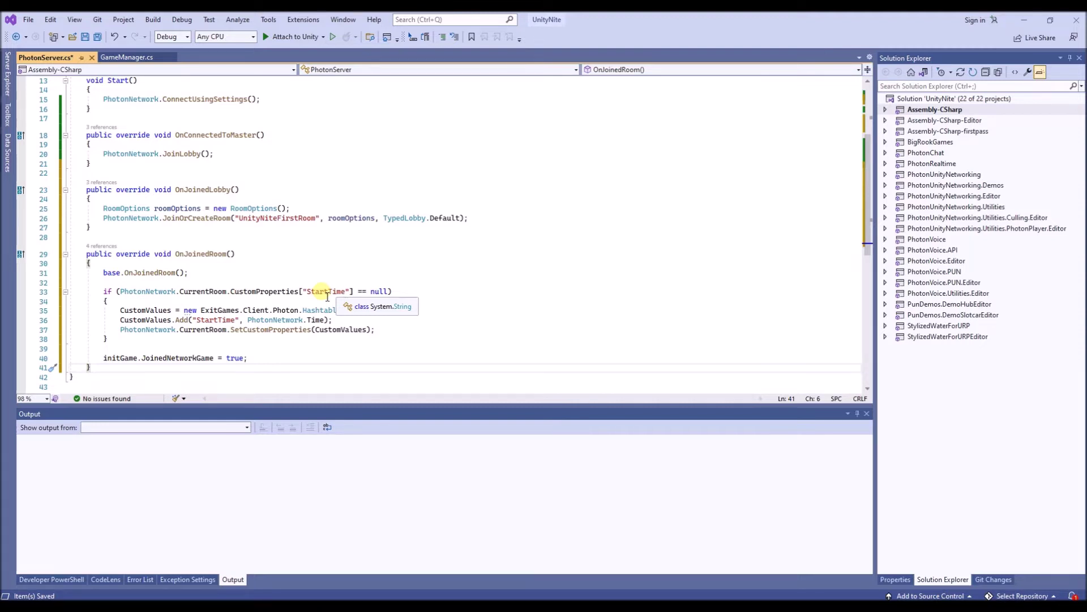
Review OnJoinedRoom's CurrentRoom StartTime property check and the initGame.JoinedNetworkGame line
click(264, 292)
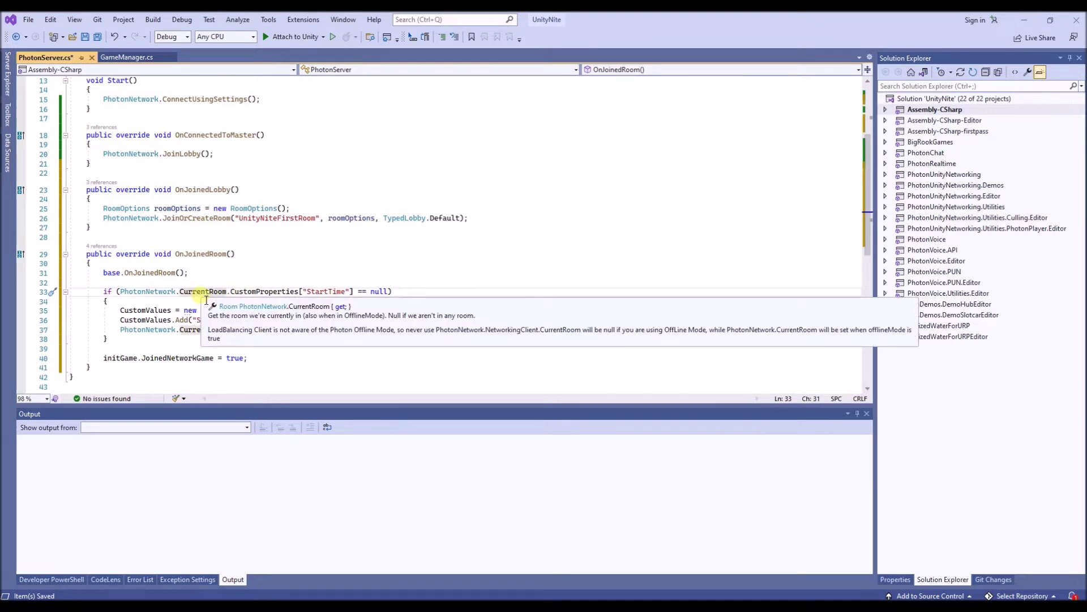
double_click(279, 217)
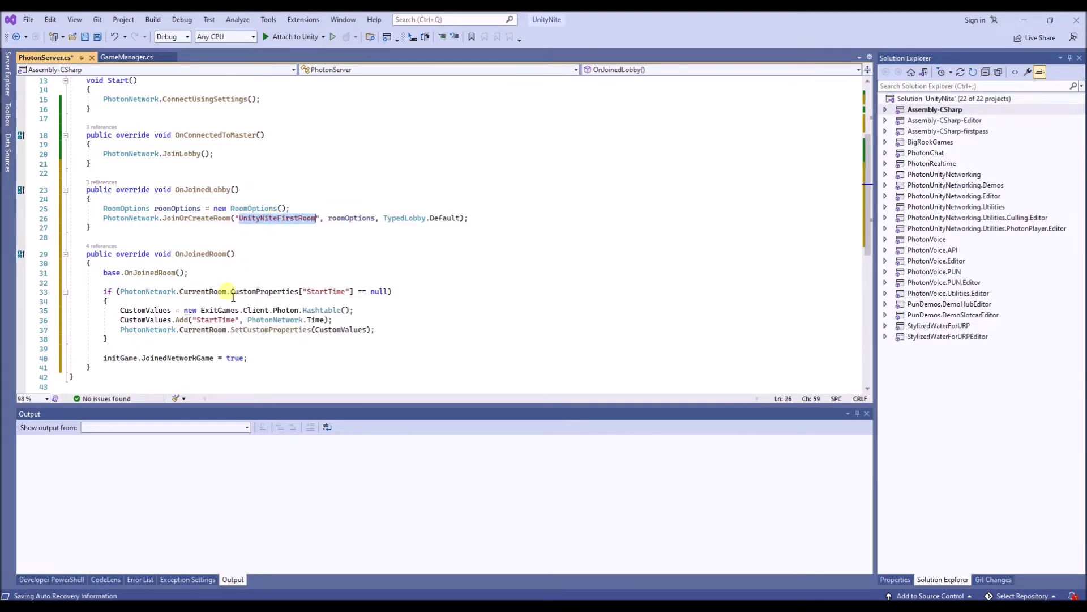
click(330, 292)
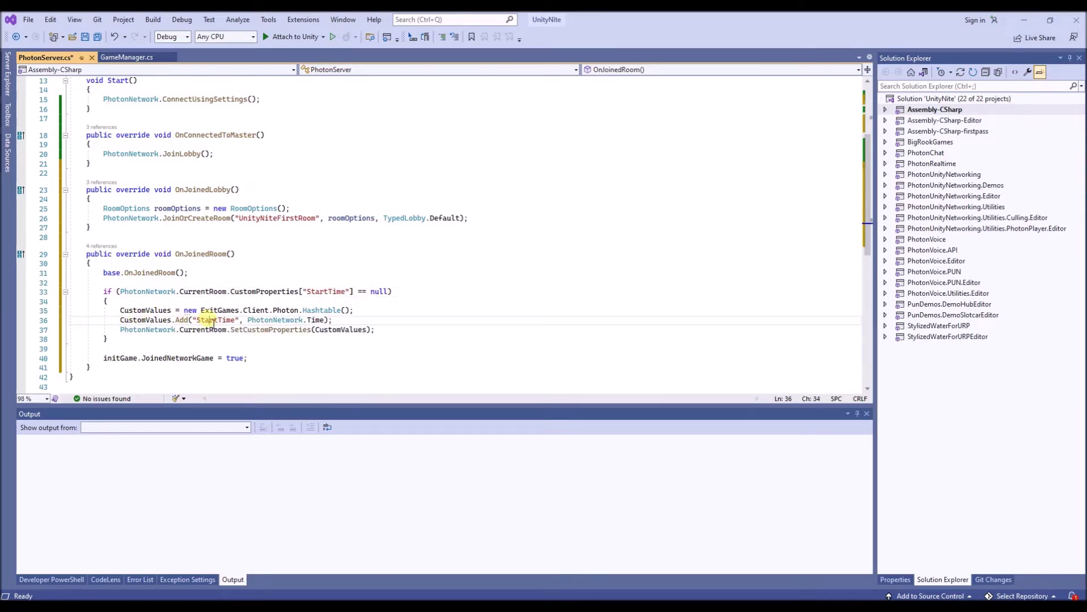
double_click(208, 320)
click(187, 339)
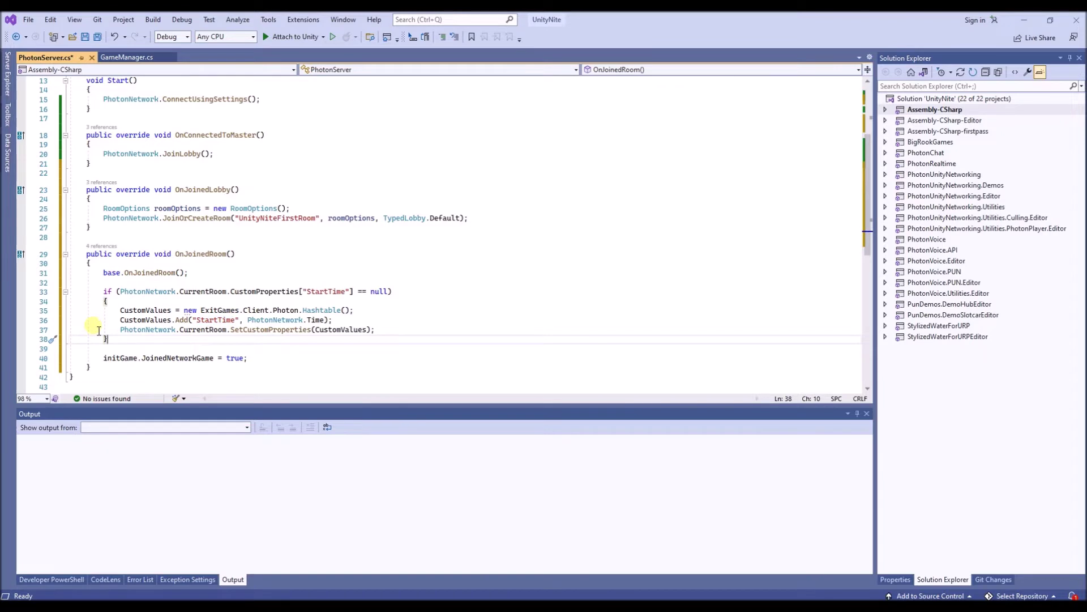
click(116, 357)
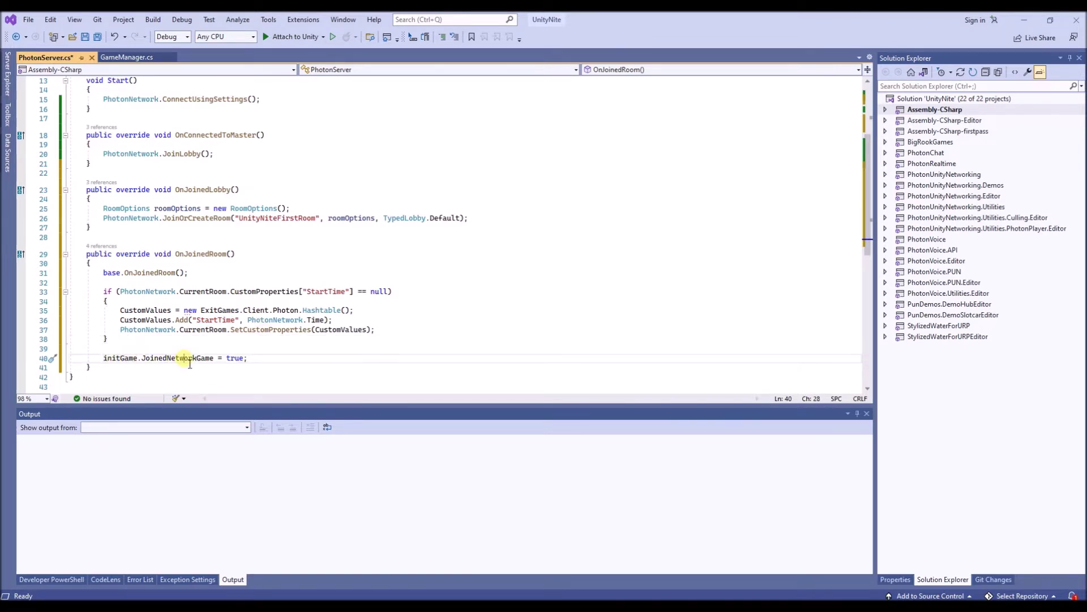
double_click(182, 358)
click(222, 348)
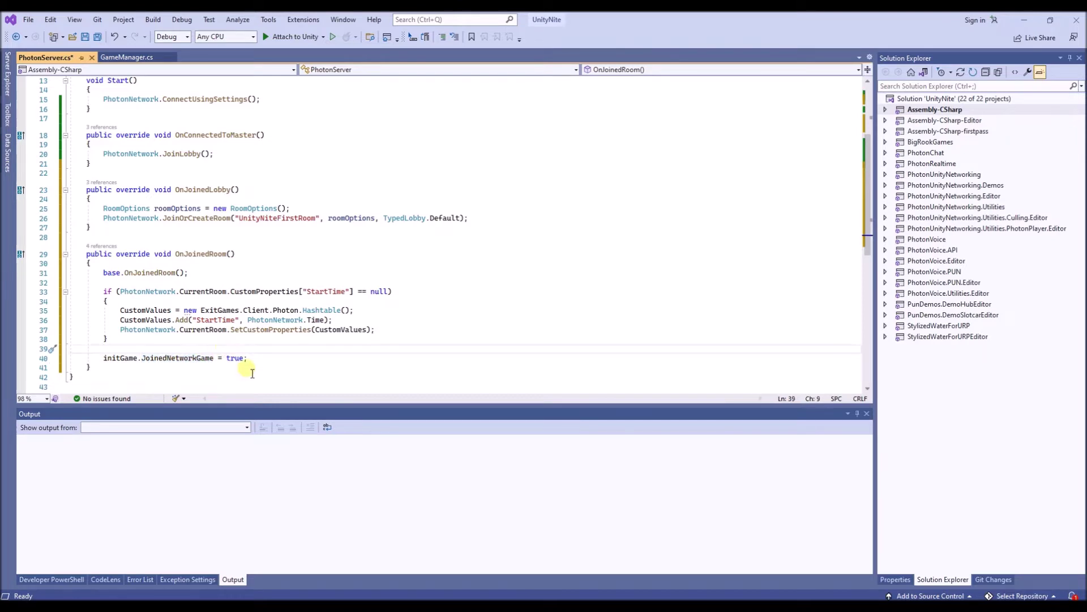
Review GameManager.cs's InitGame case, then InitGame.cs's joinedNetworkGame spawn condition and GameState.Intro transition
click(125, 57)
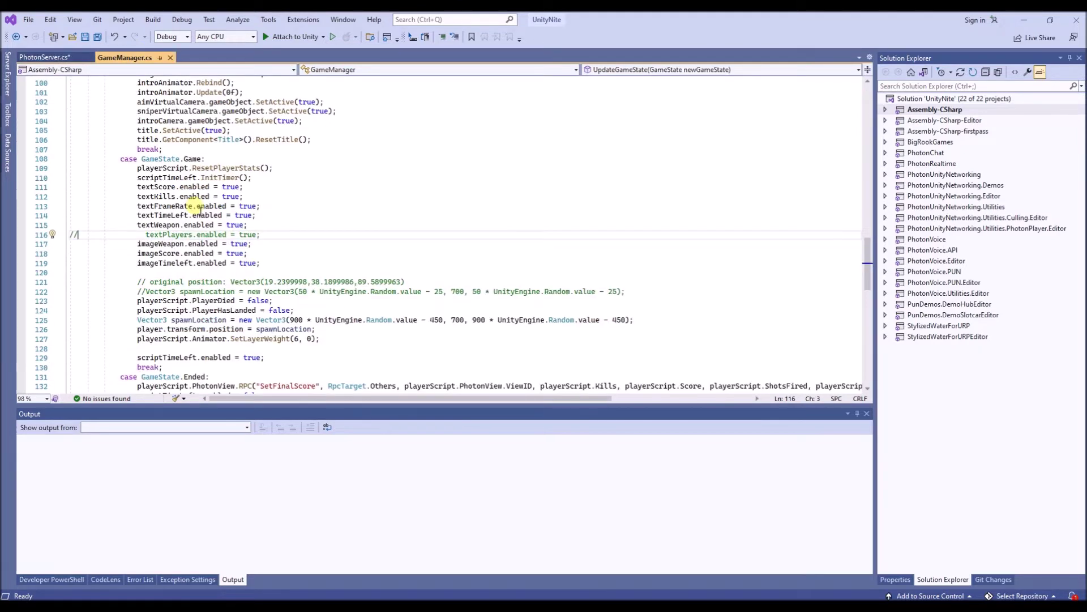
scroll(213, 285, up, 5)
scroll(225, 291, up, 5)
scroll(226, 291, up, 2)
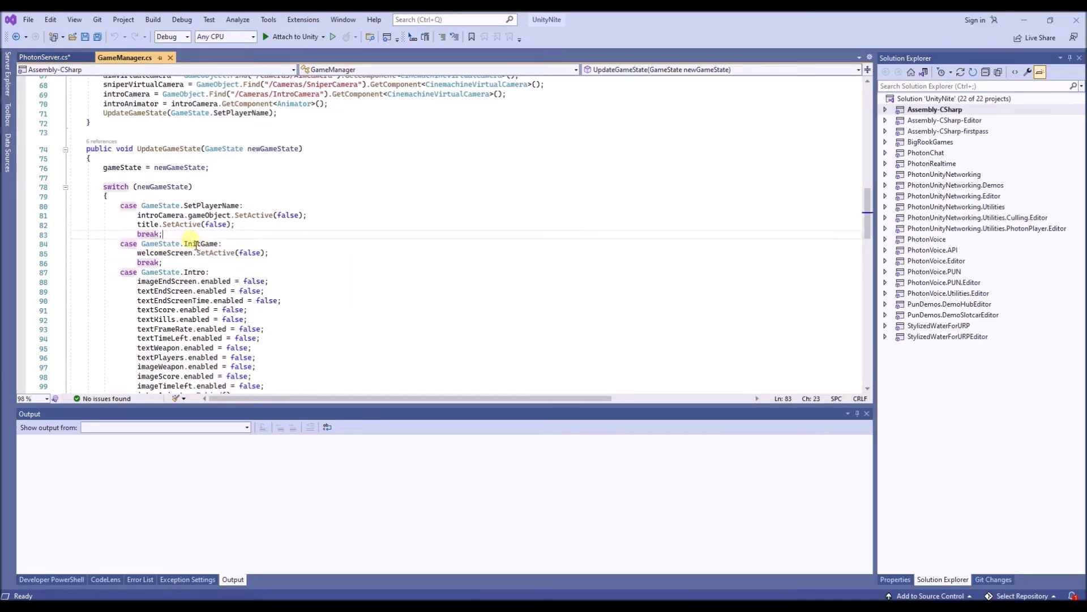
drag(141, 244, 190, 253)
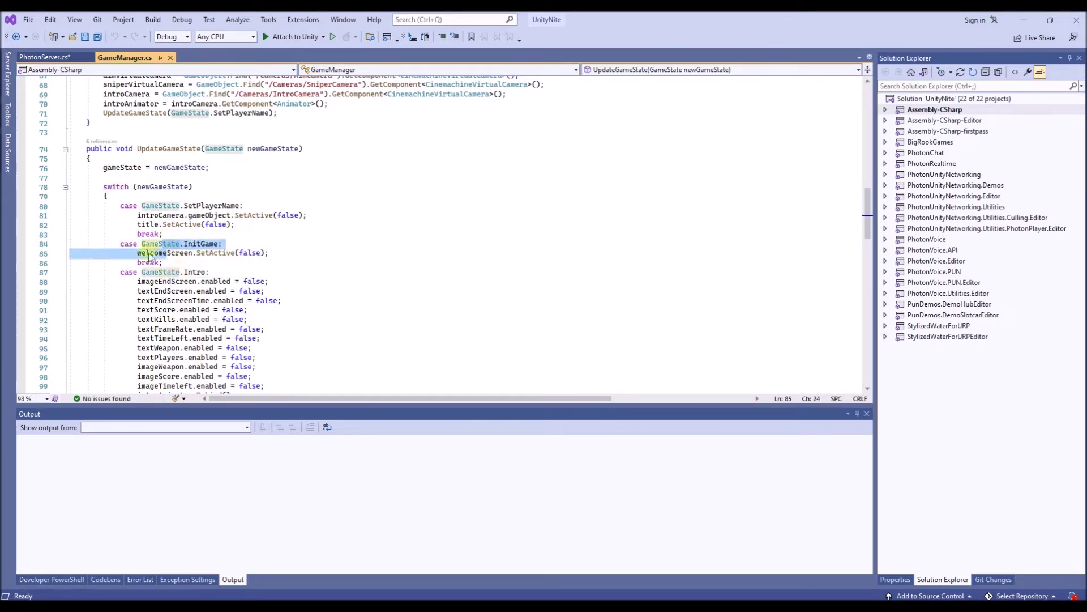
mouse_move(164, 252)
key(ctrl+Tab)
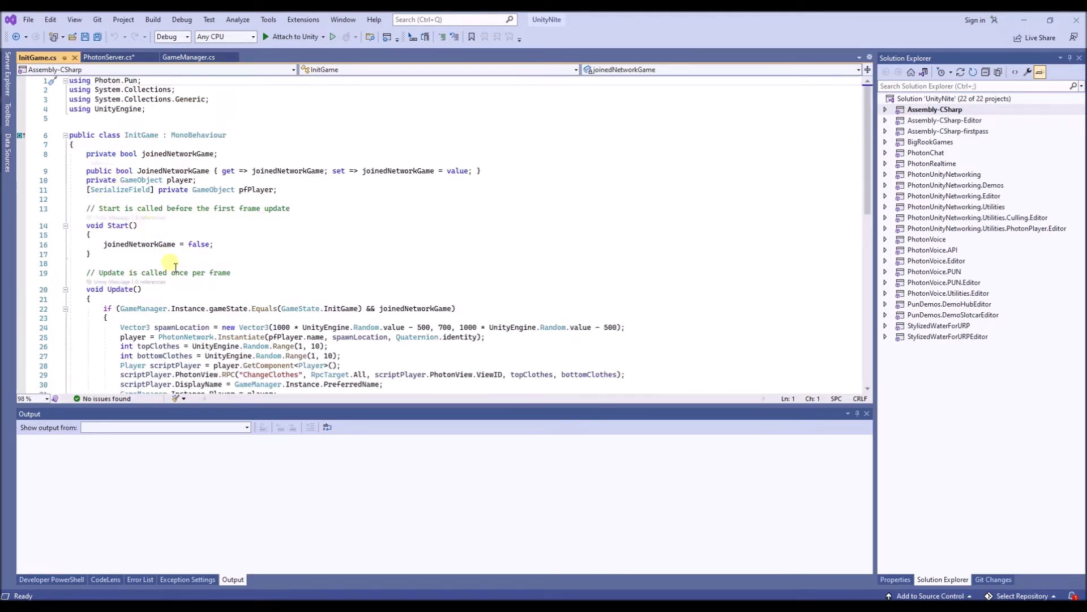
scroll(149, 272, down, 3)
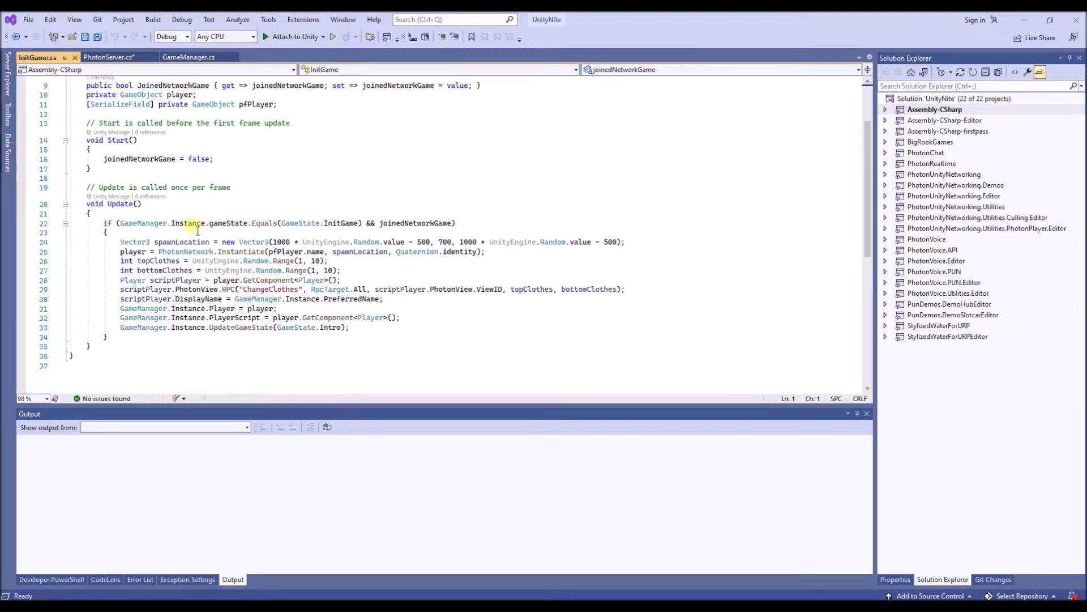
click(144, 226)
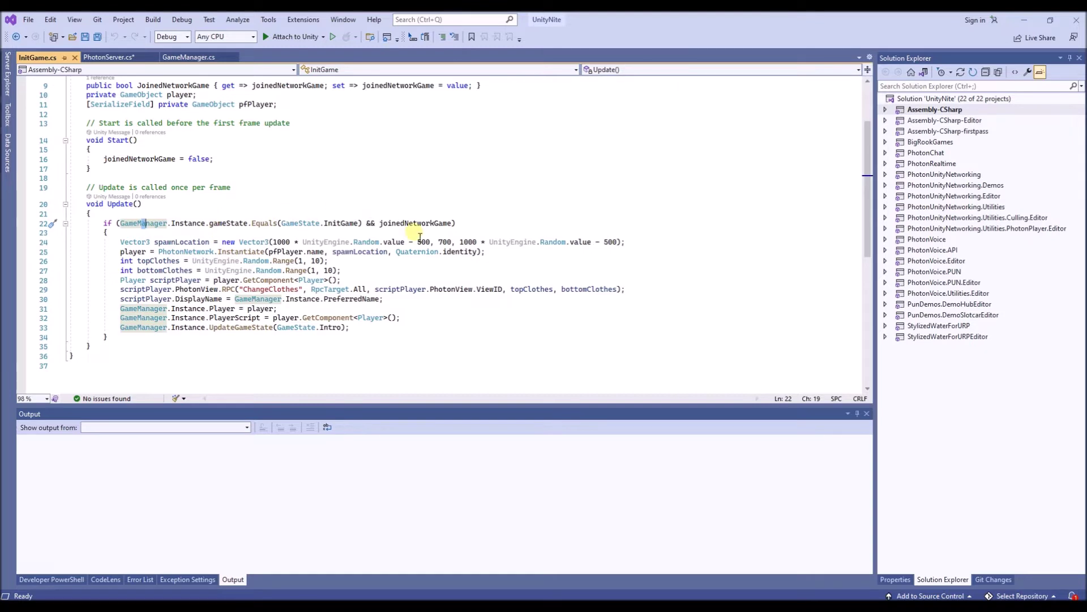
double_click(401, 225)
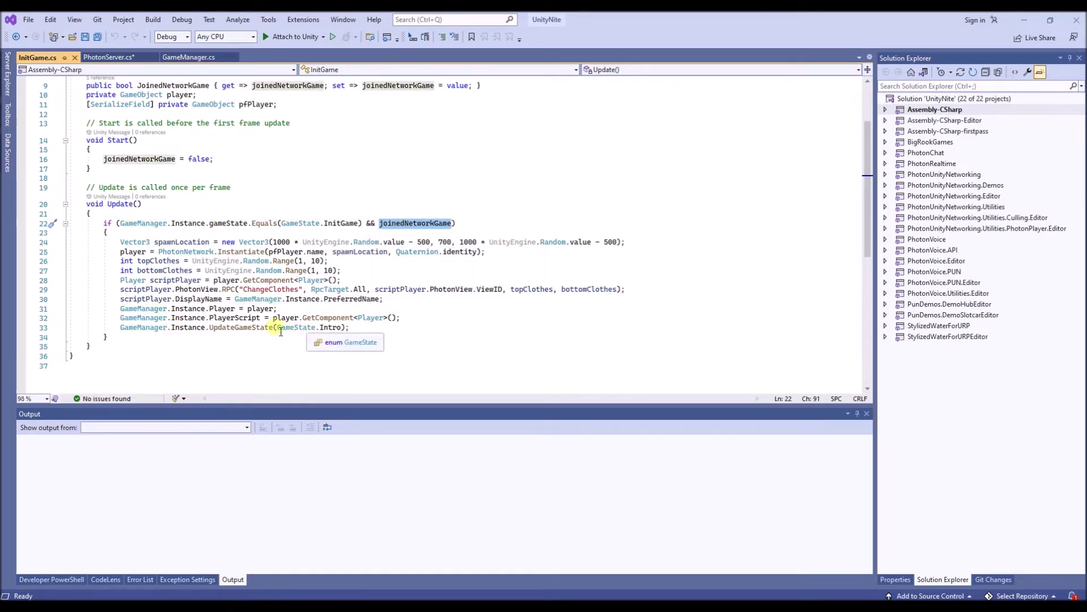
drag(277, 327, 349, 328)
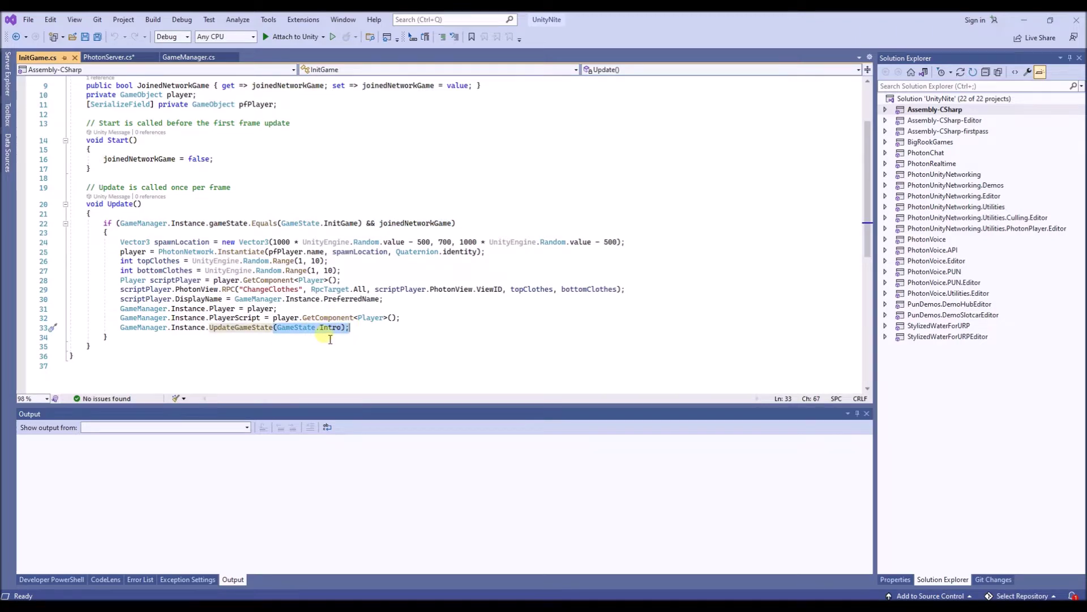
scroll(330, 339, up, 3)
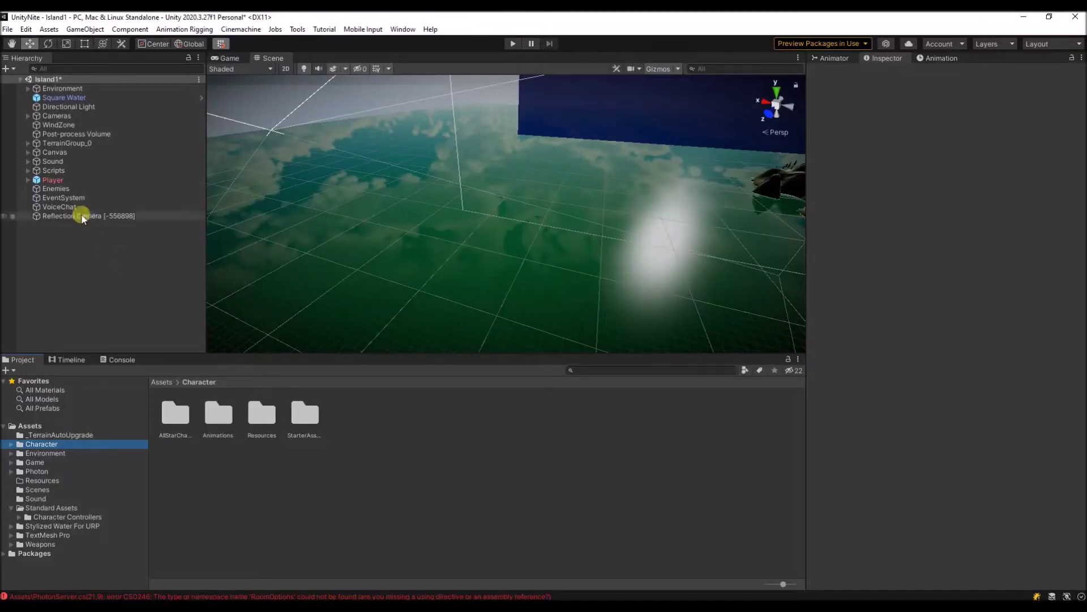
Drag Player into Assets/Resources to make it a prefab, then return to Visual Studio
click(50, 179)
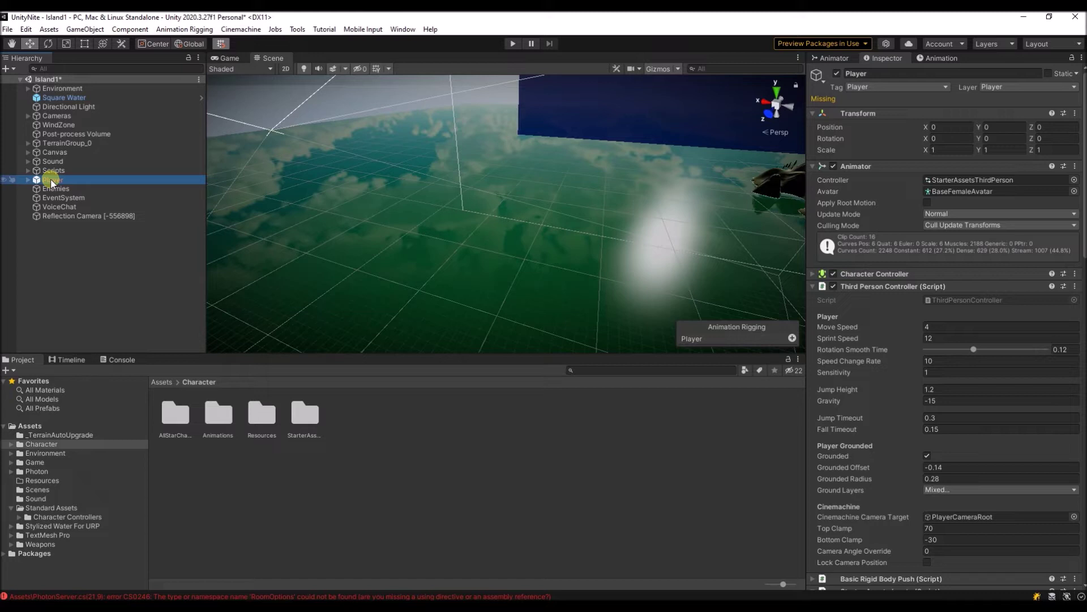
drag(50, 178, 56, 490)
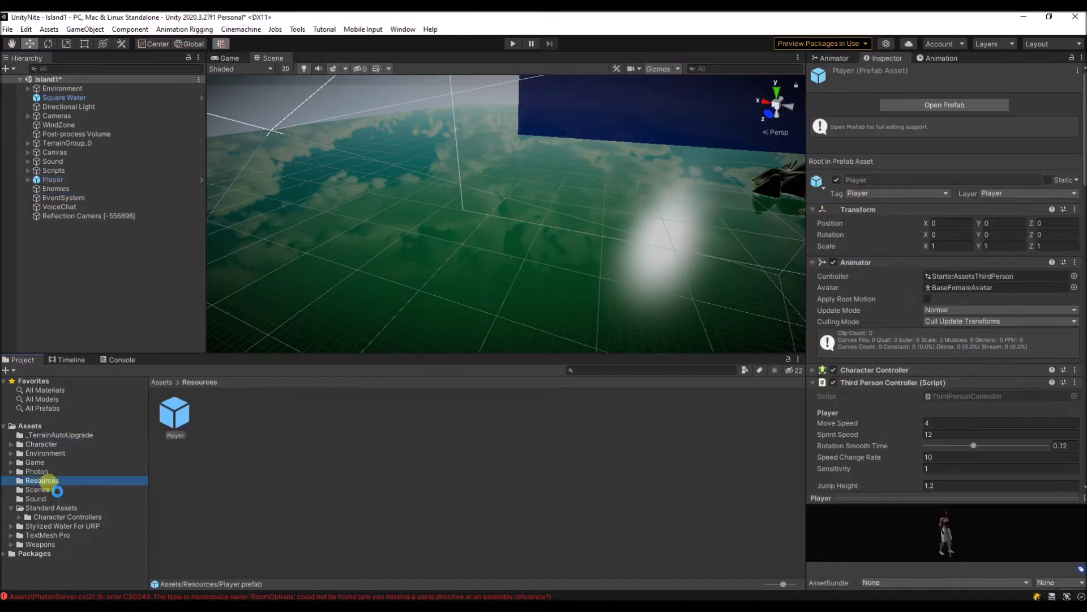
click(185, 415)
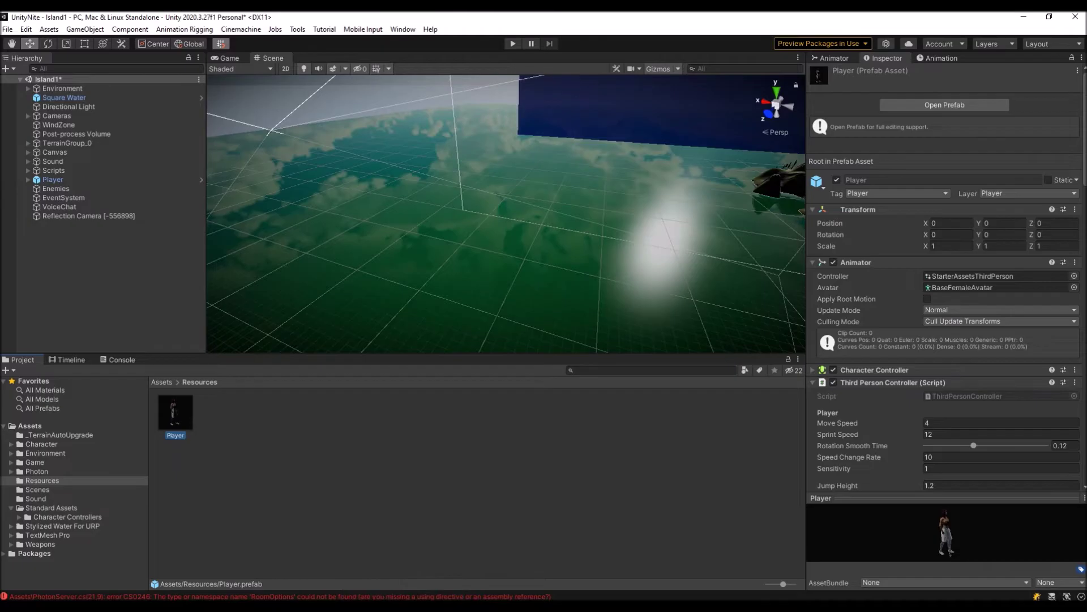
click(403, 563)
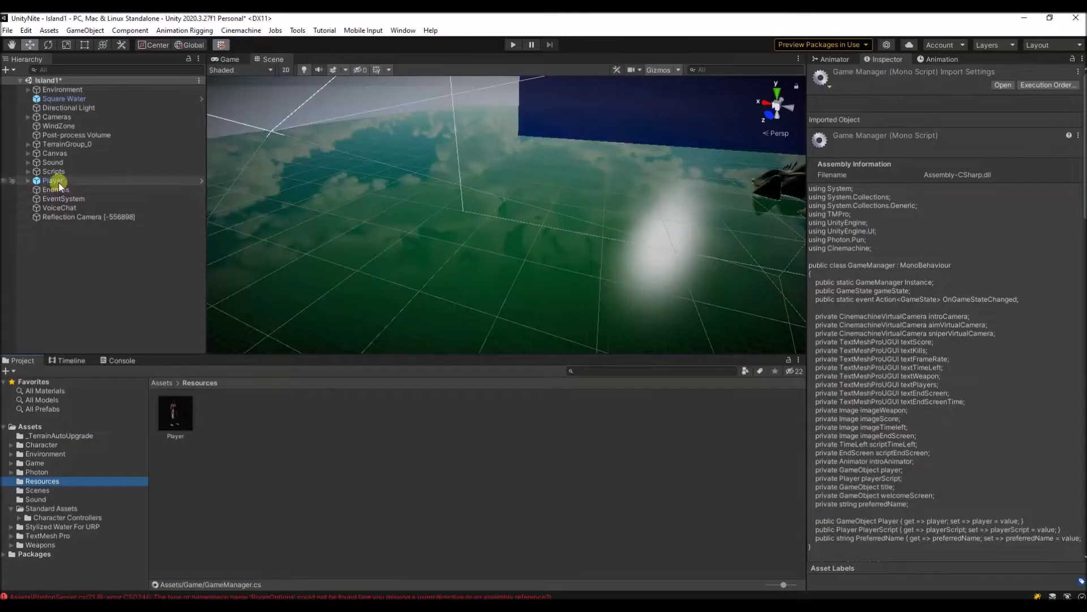
Bring the Unity editor window back into focus from Visual Studio
click(53, 180)
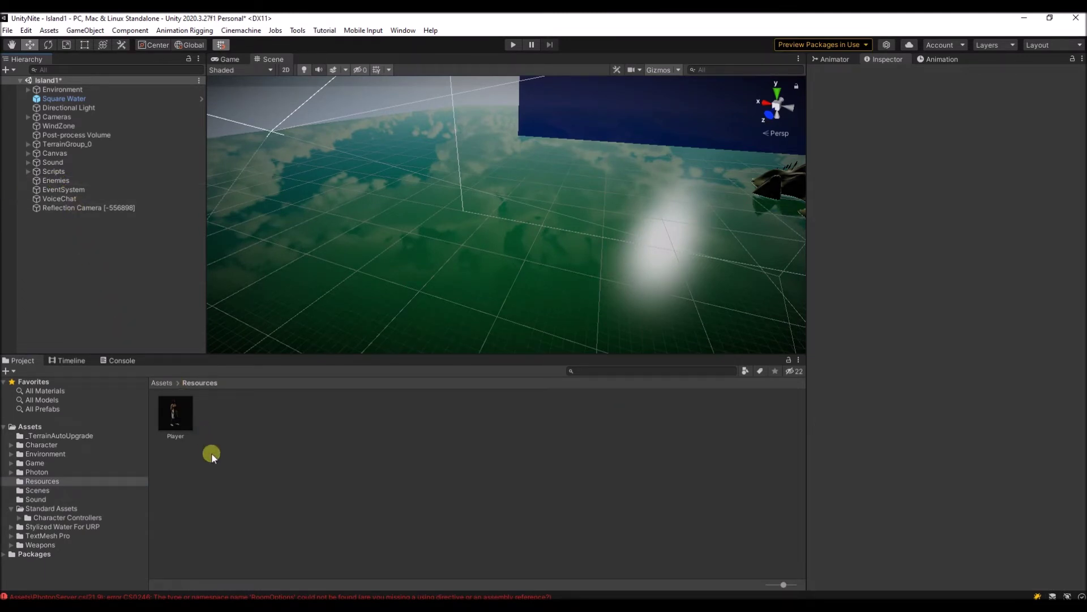
Inspect the Player prefab's Photon View and keep animator Layer 0 syncing continuously
click(172, 412)
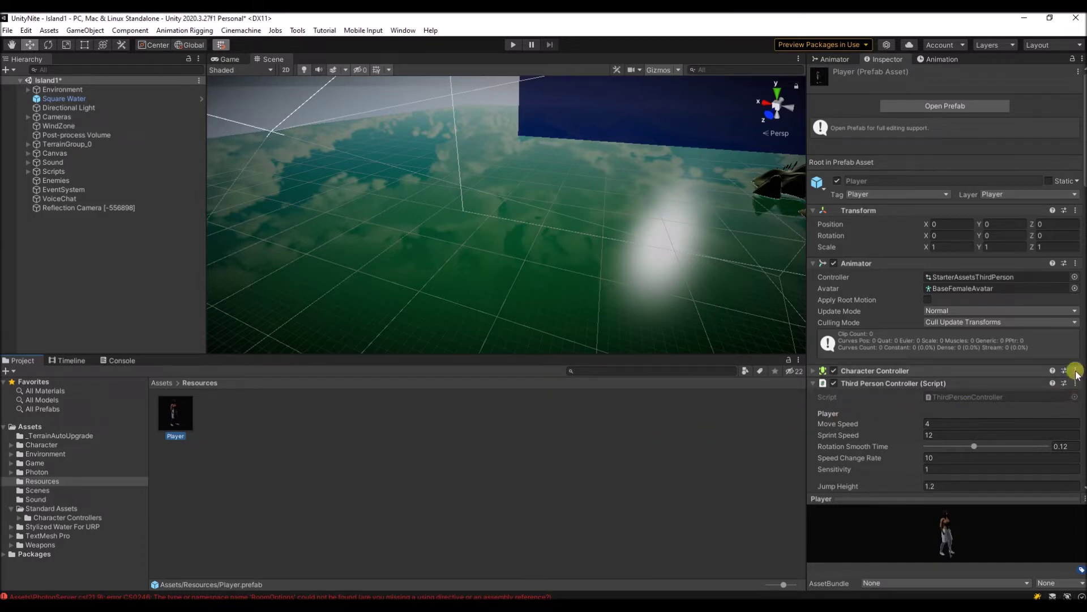
scroll(964, 397, down, 5)
scroll(964, 396, down, 5)
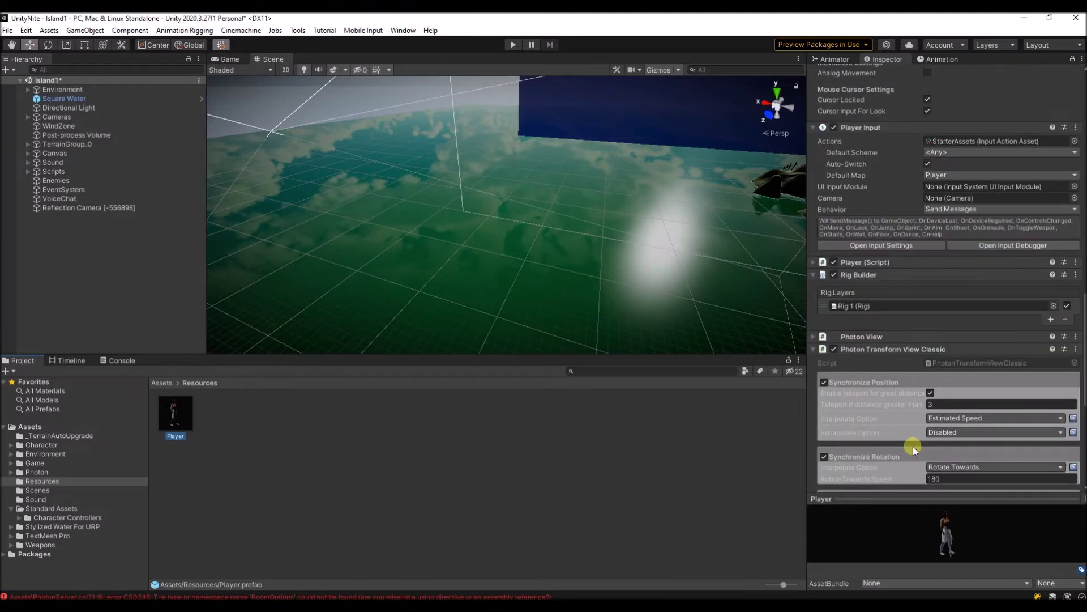
scroll(910, 447, down, 5)
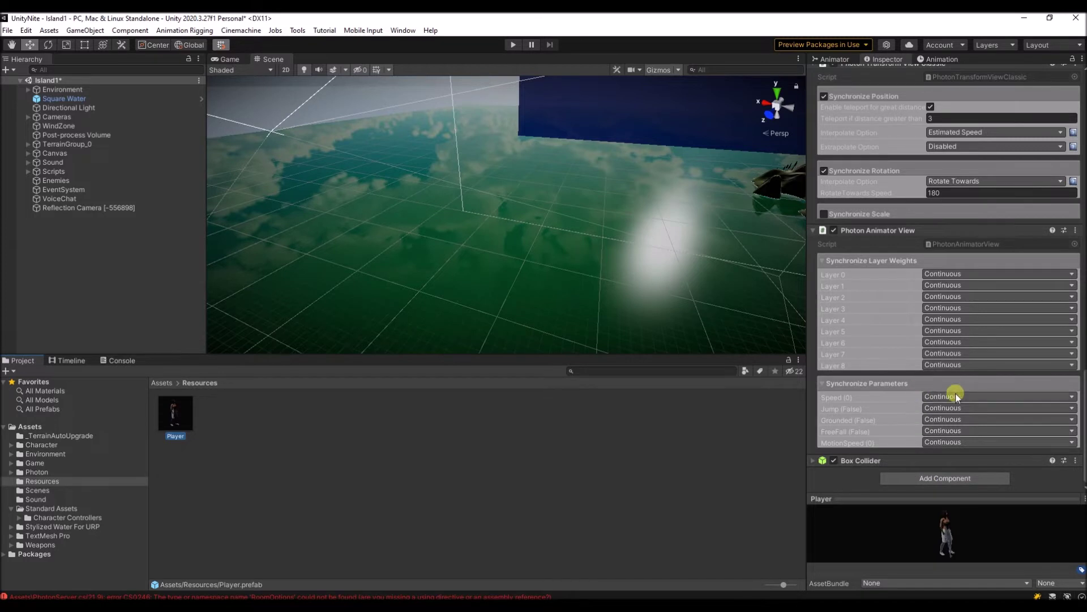
scroll(956, 394, up, 3)
scroll(956, 394, up, 5)
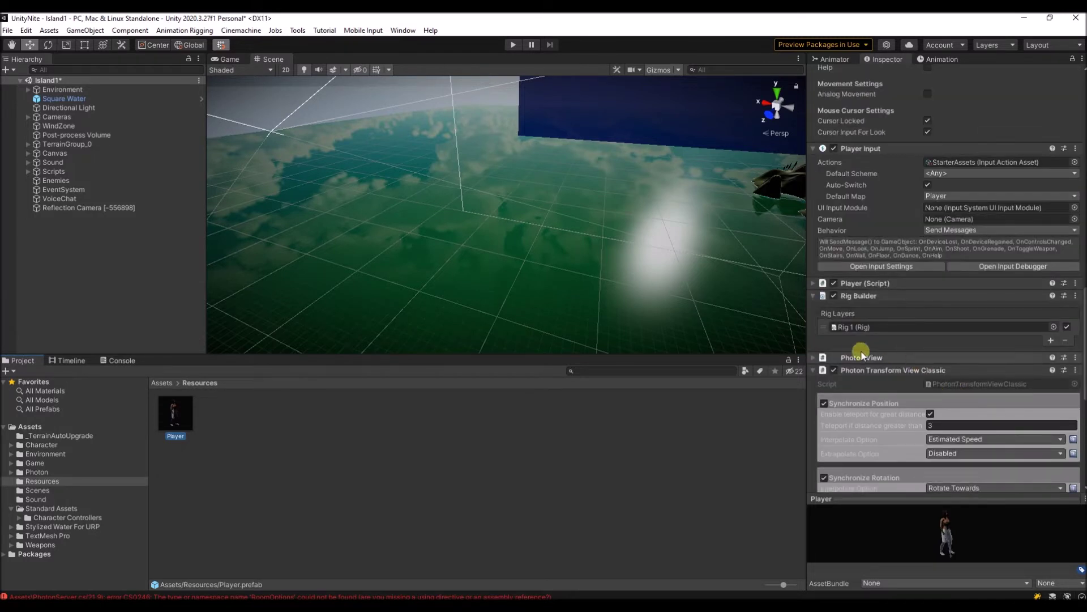
click(815, 359)
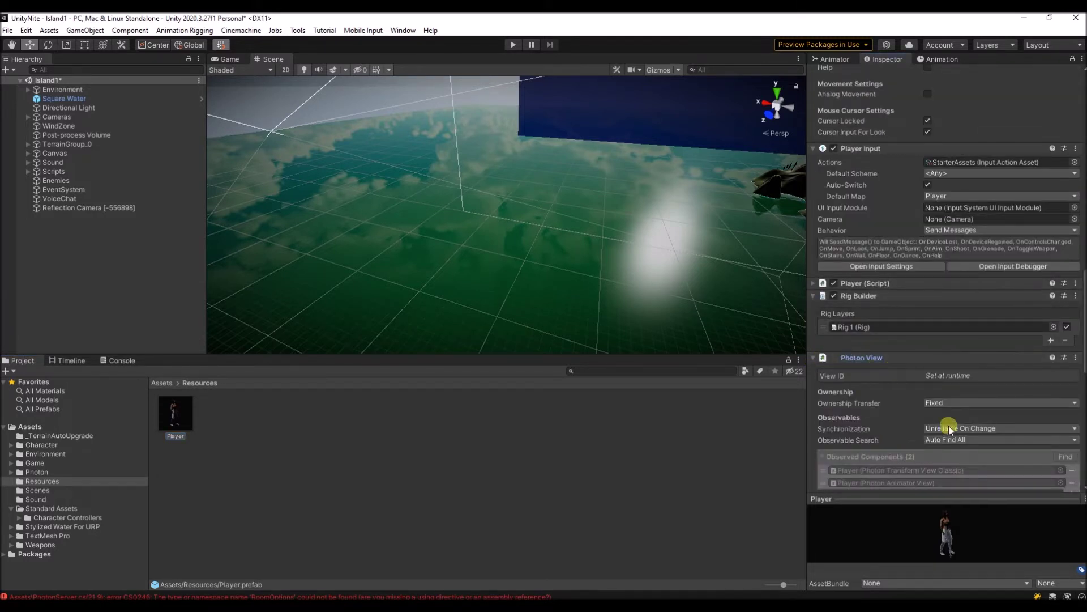
scroll(868, 404, down, 2)
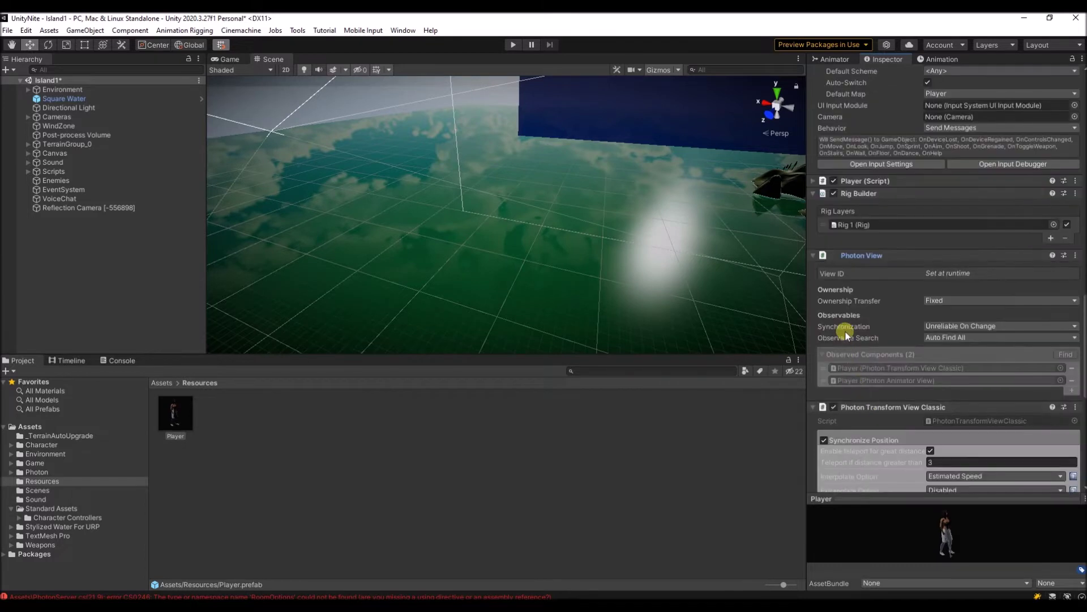
scroll(846, 331, down, 3)
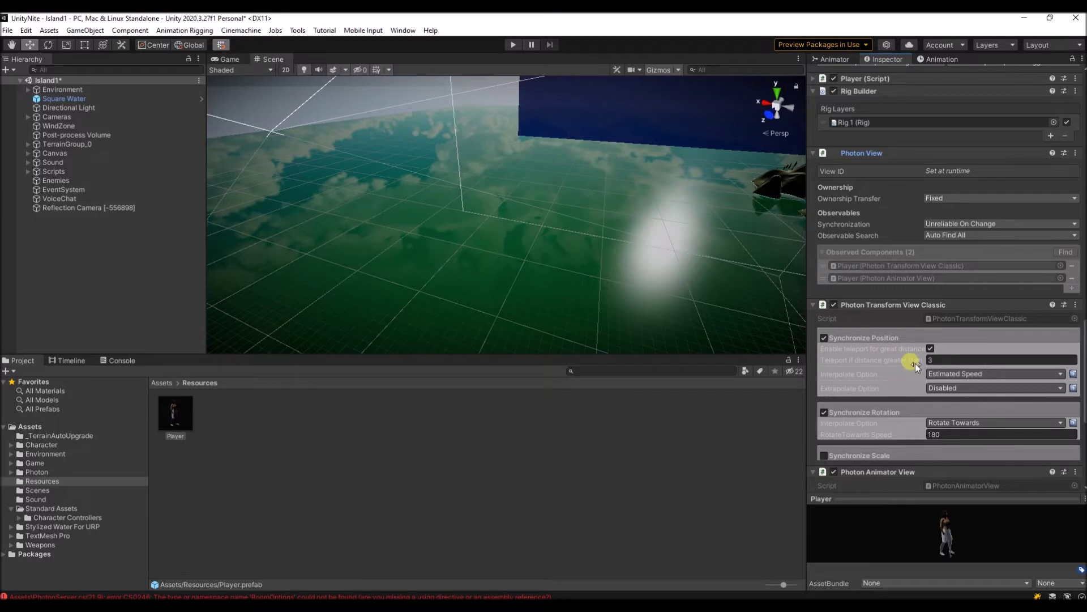
scroll(906, 351, down, 3)
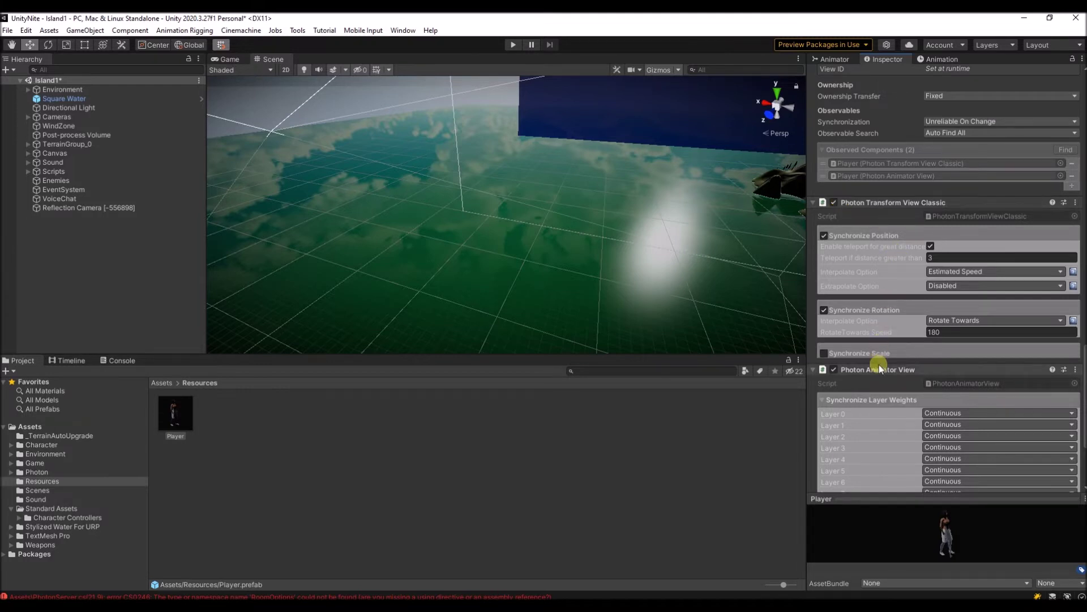
scroll(889, 363, down, 3)
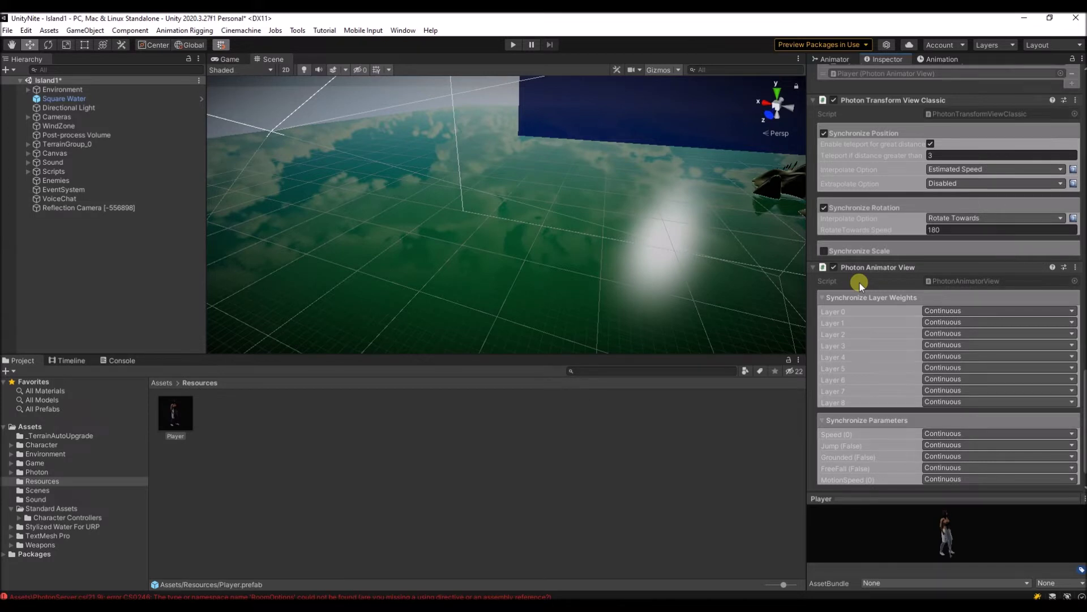
click(997, 310)
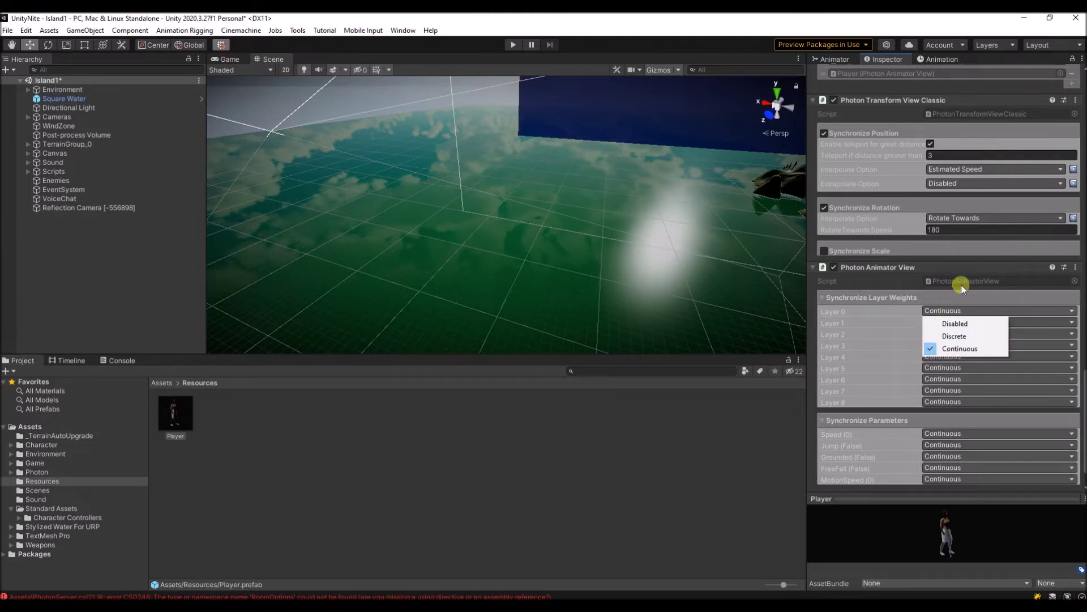
click(953, 301)
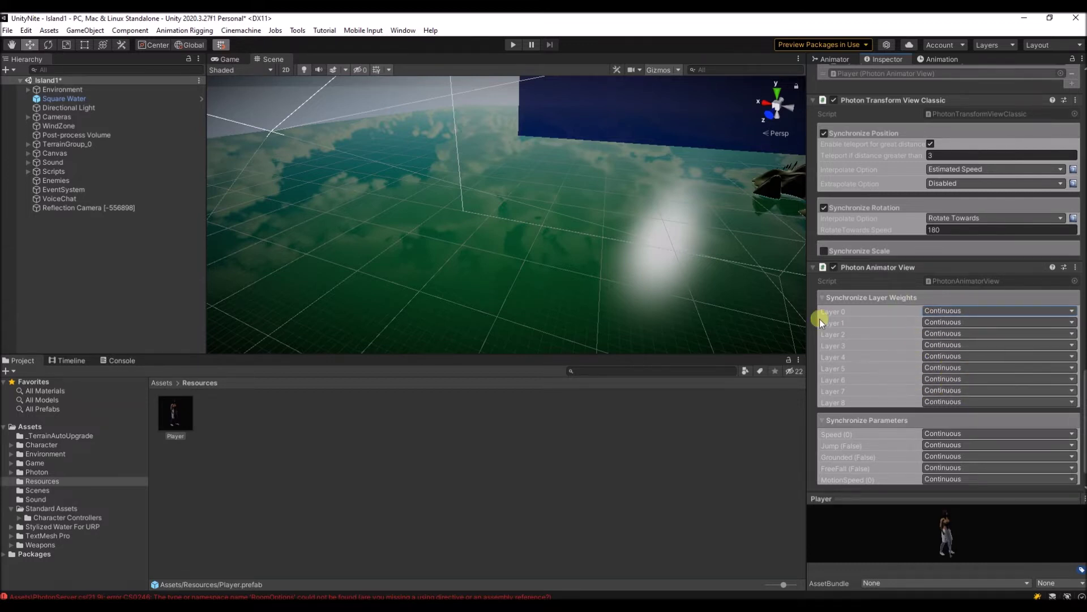
scroll(910, 384, down, 2)
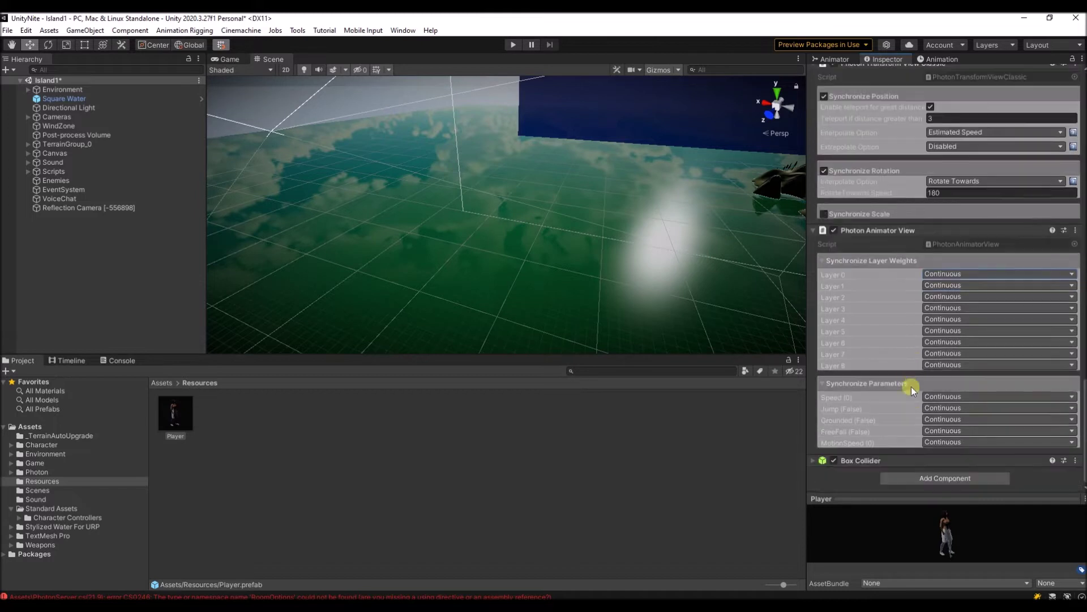
scroll(910, 380, up, 10)
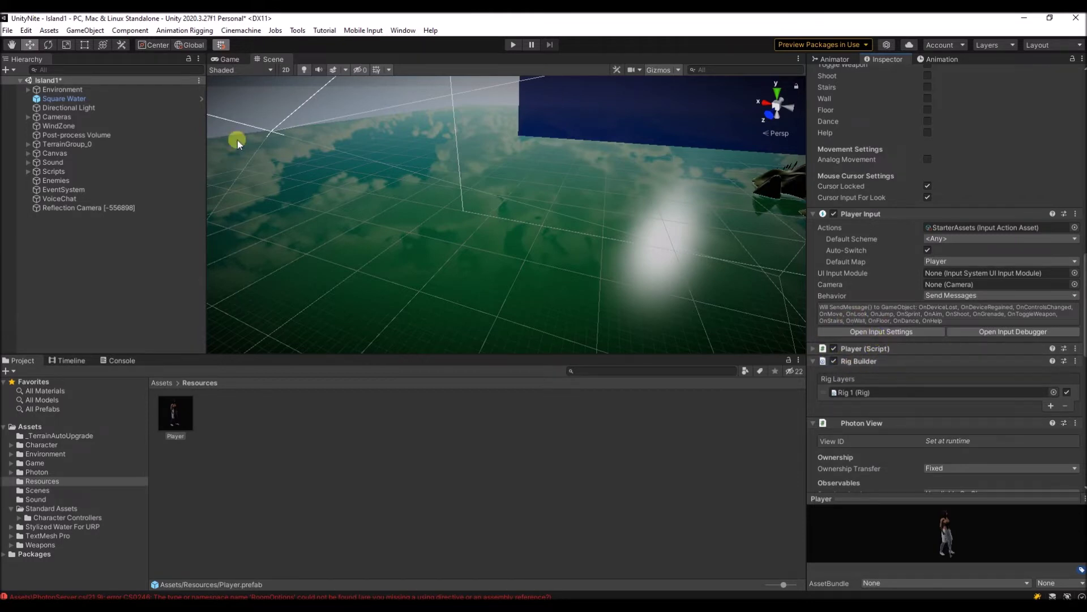
Review the prefab's Player script fields, then locate Player.cs in the Game folder
click(872, 350)
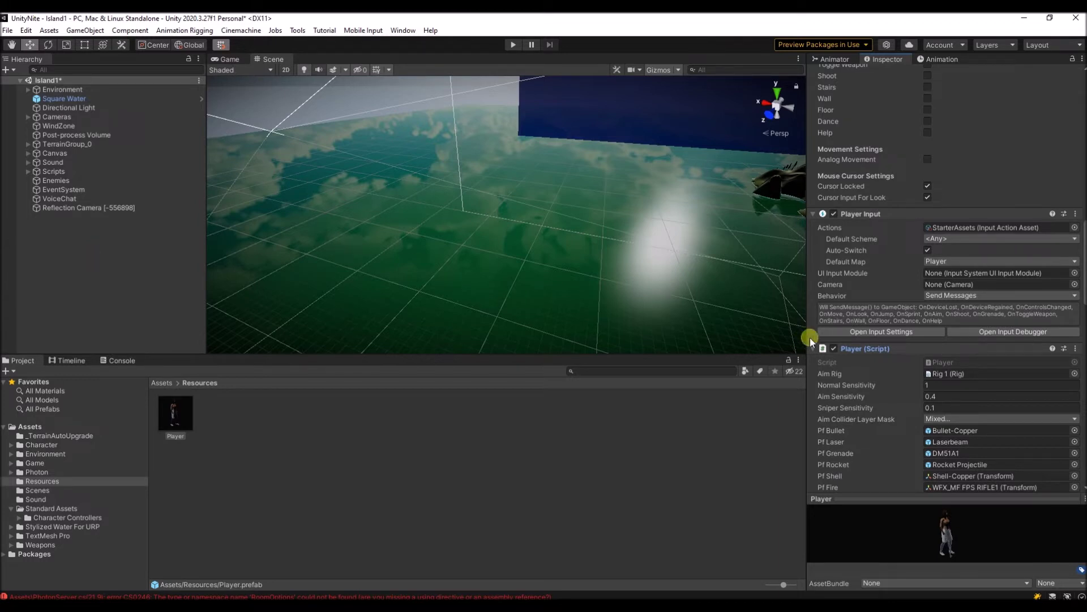
scroll(990, 359, down, 3)
scroll(977, 358, down, 3)
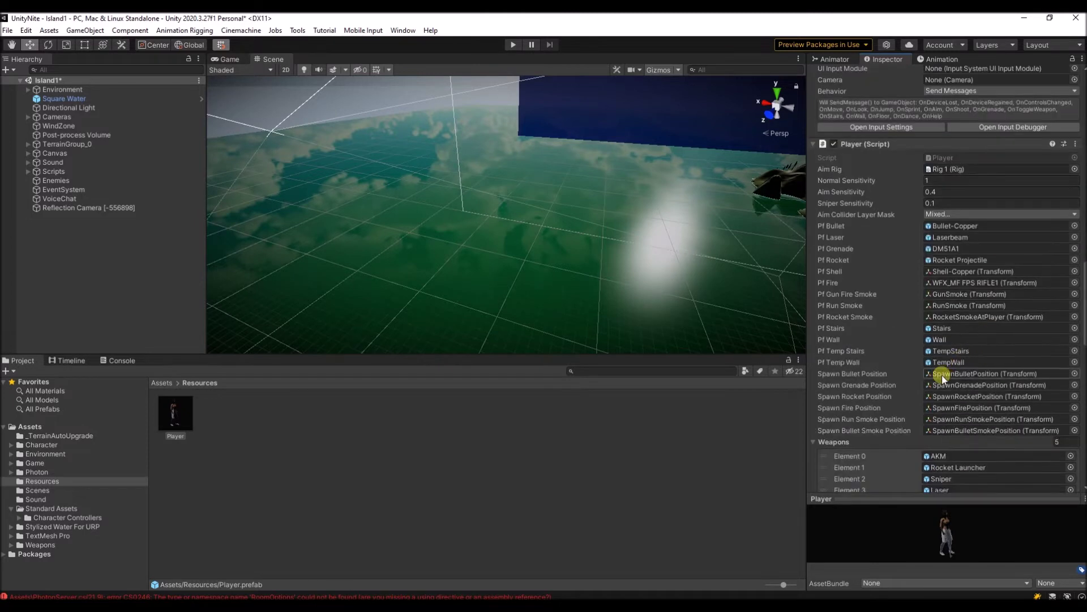
scroll(942, 374, up, 2)
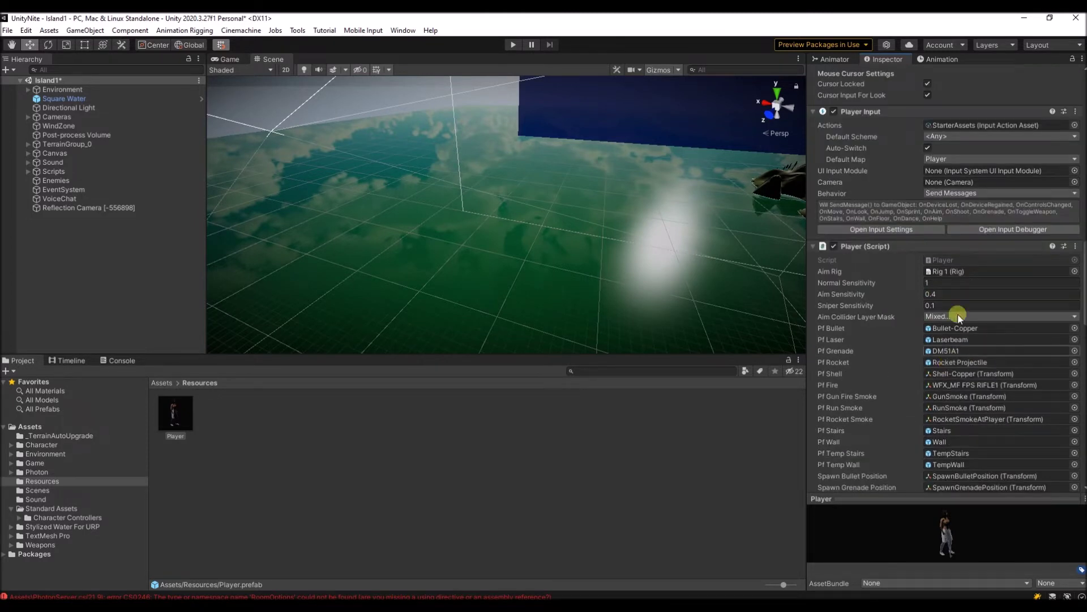
scroll(943, 297, down, 5)
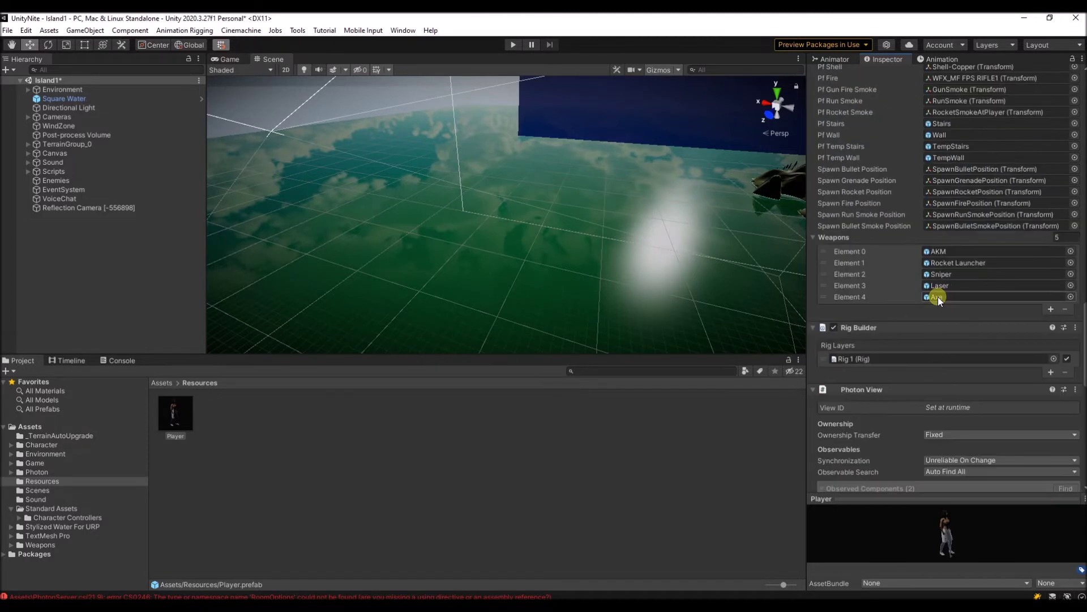
scroll(878, 389, down, 2)
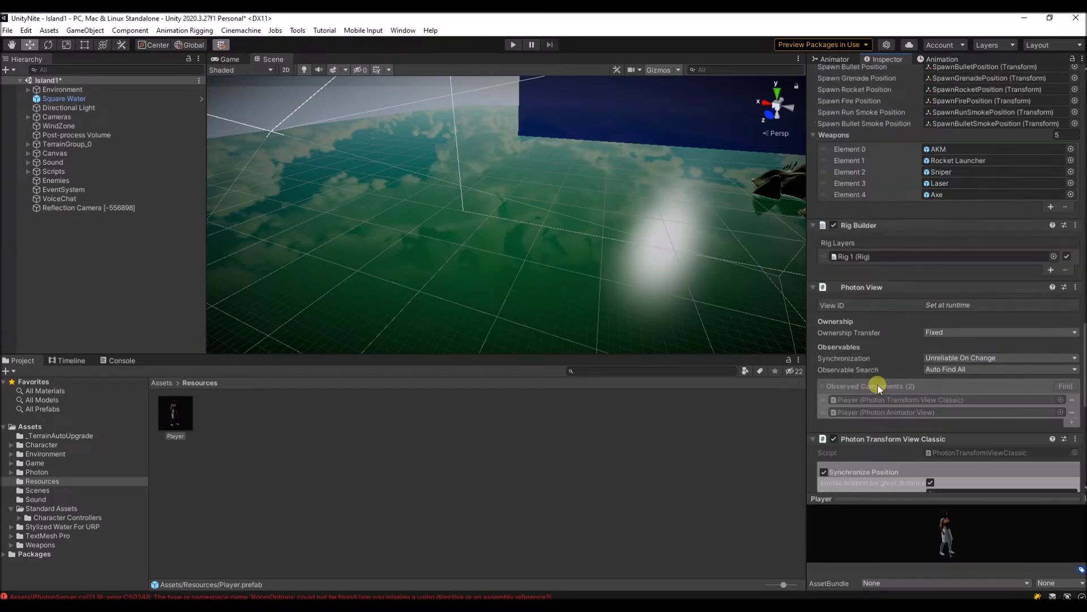
scroll(878, 385, down, 3)
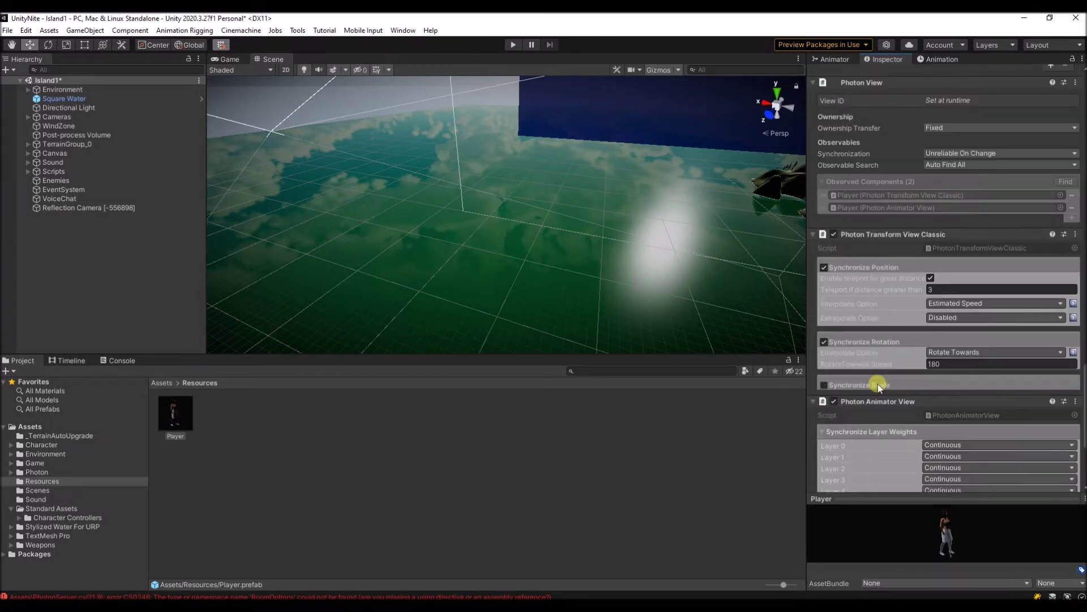
click(39, 463)
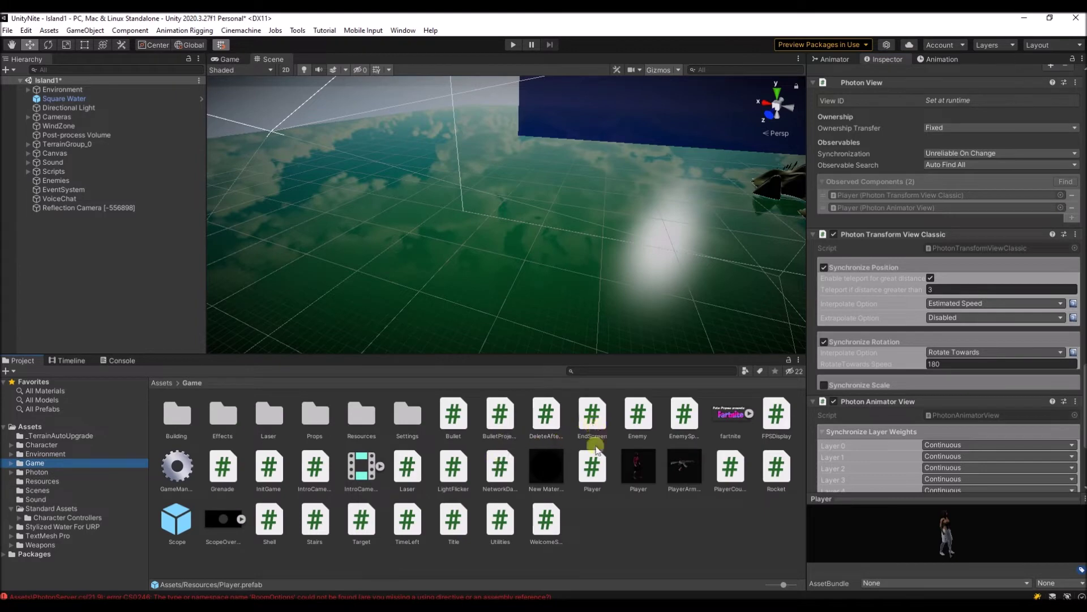
click(583, 466)
Open Player.cs and examine the photonView.IsMine guard at the top of Update
double_click(584, 466)
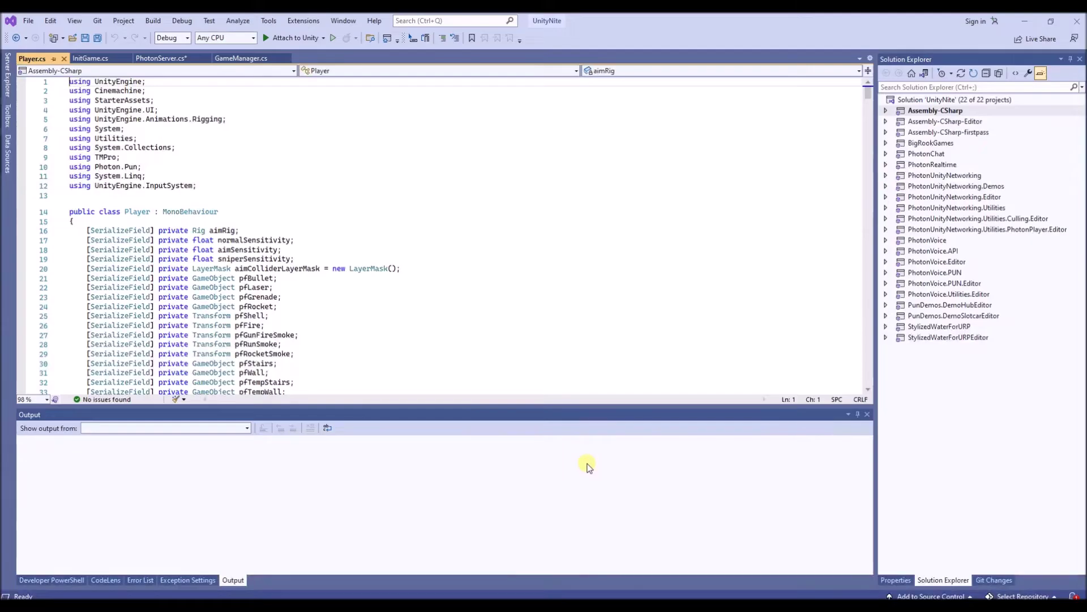
scroll(274, 240, down, 10)
scroll(213, 264, down, 12)
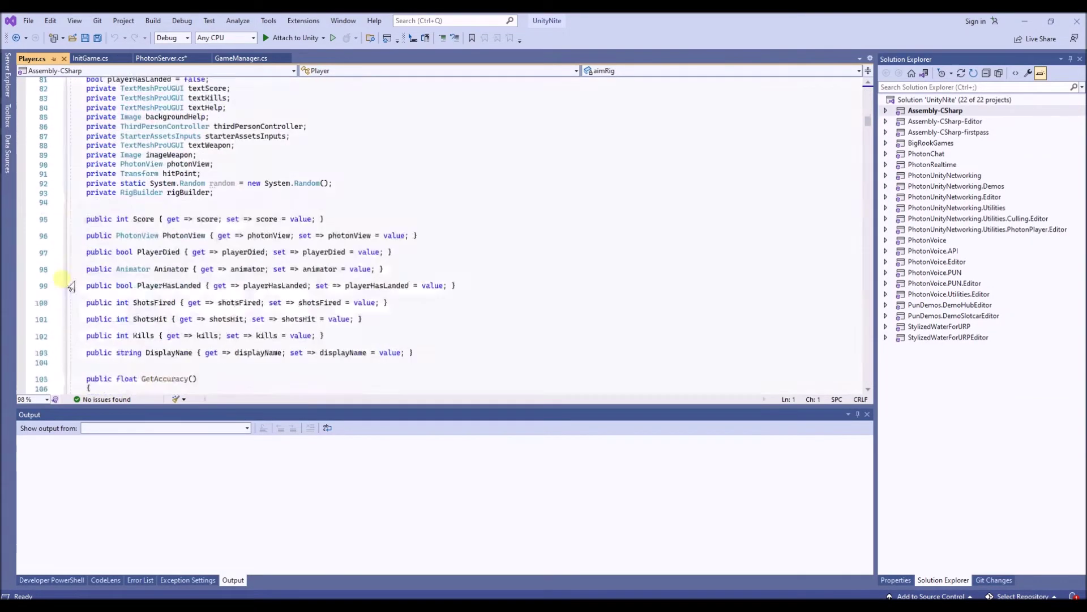
scroll(154, 281, down, 4)
scroll(106, 300, down, 2)
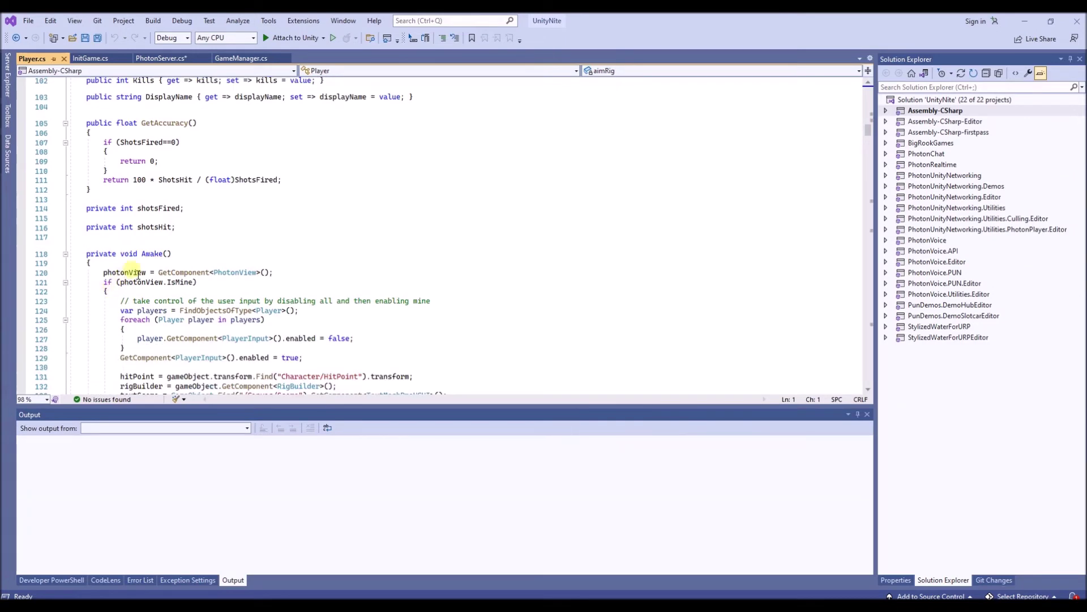
scroll(141, 273, down, 5)
scroll(153, 264, down, 10)
scroll(149, 262, down, 6)
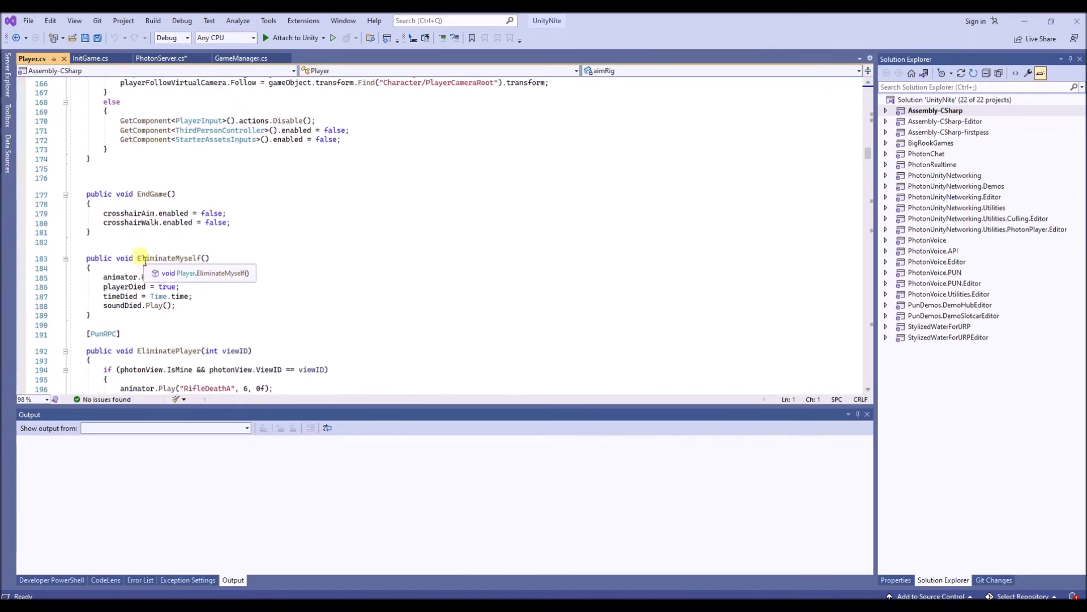
scroll(203, 267, down, 5)
scroll(179, 271, down, 5)
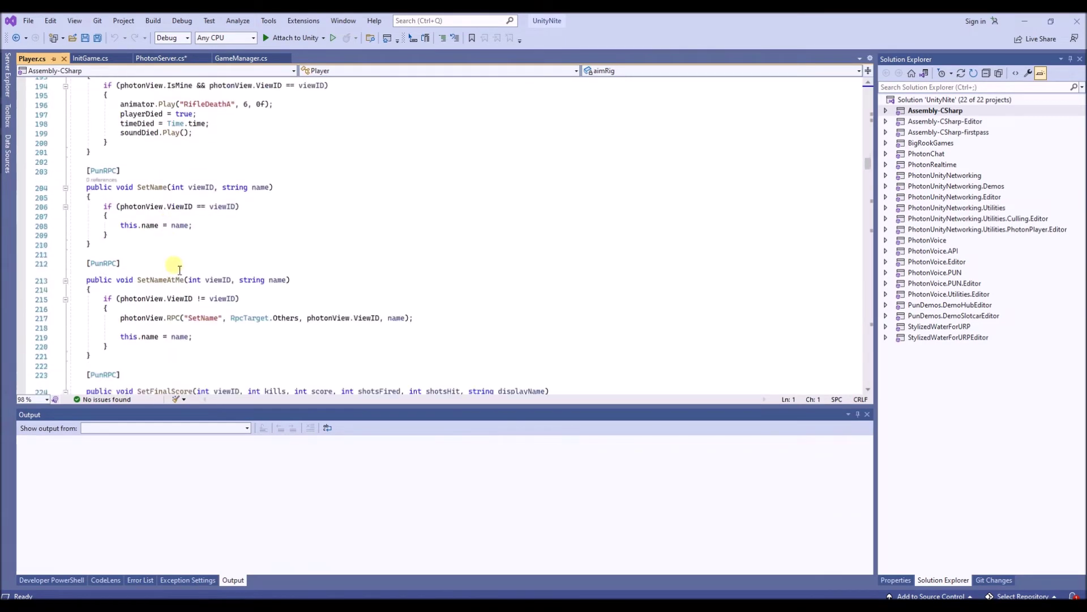
scroll(162, 273, down, 5)
scroll(142, 272, down, 3)
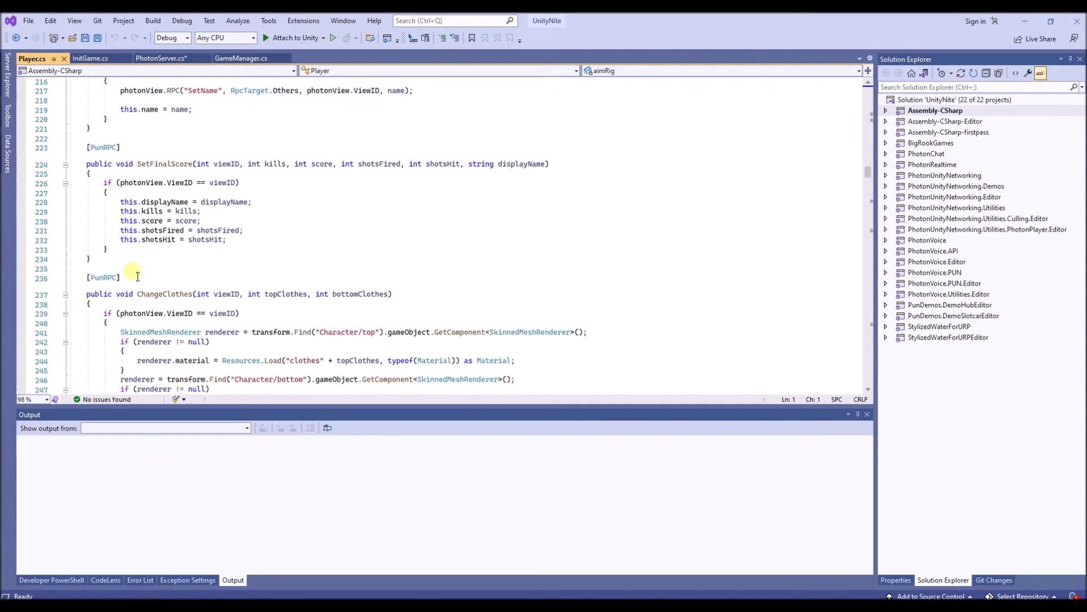
scroll(144, 255, down, 6)
scroll(140, 257, down, 2)
scroll(140, 258, down, 4)
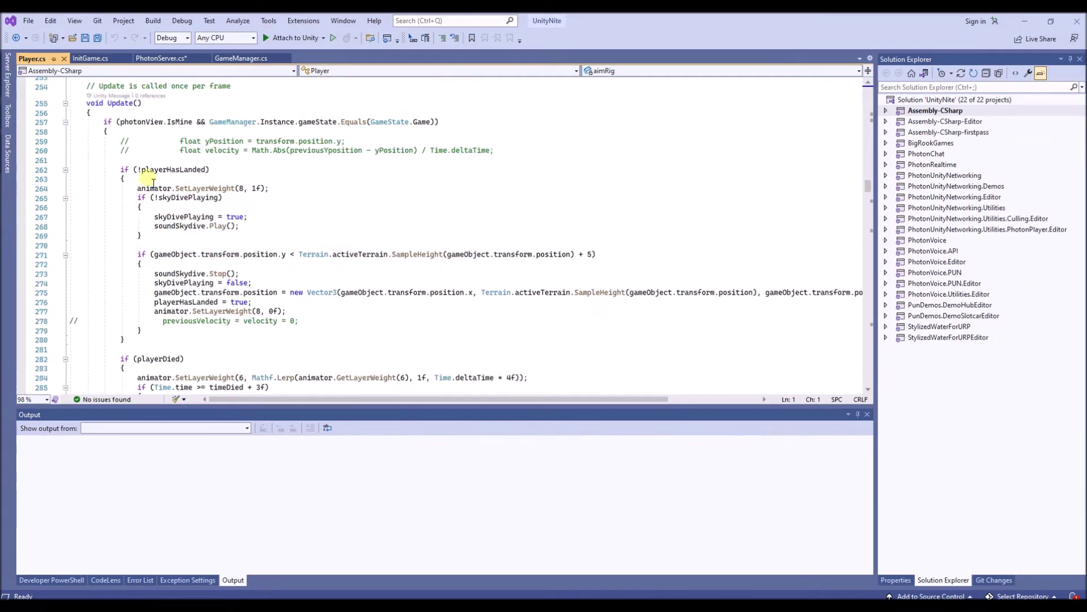
click(102, 123)
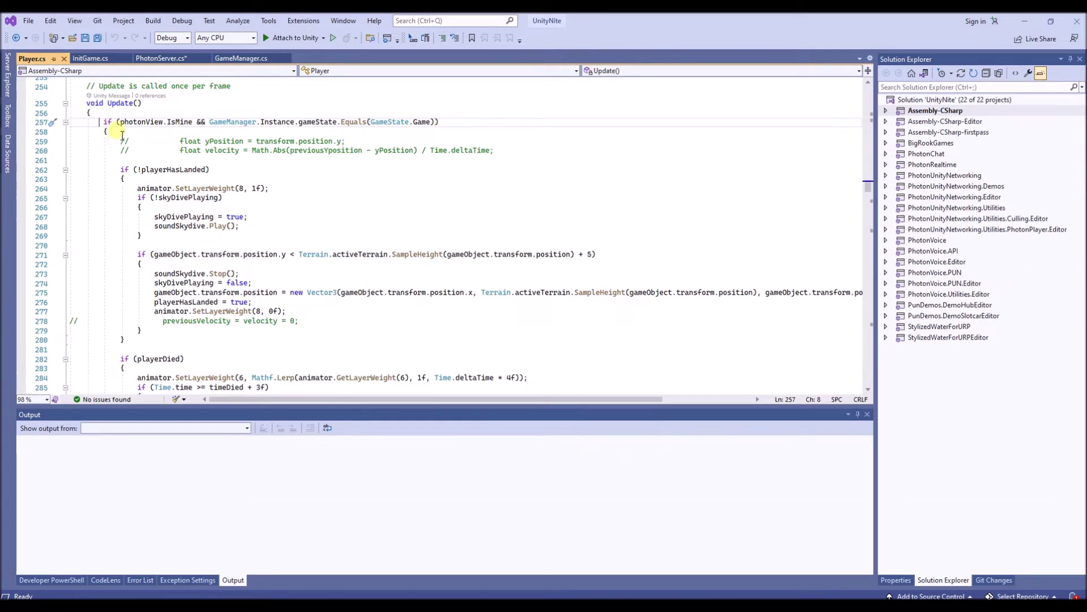
drag(103, 123, 195, 125)
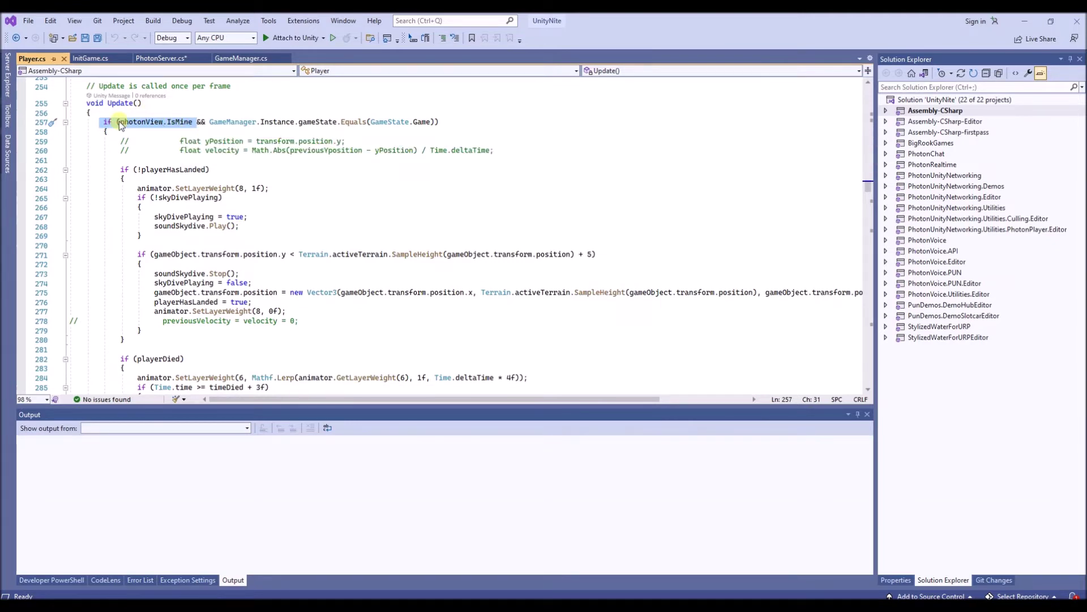
scroll(124, 253, down, 5)
scroll(119, 248, down, 7)
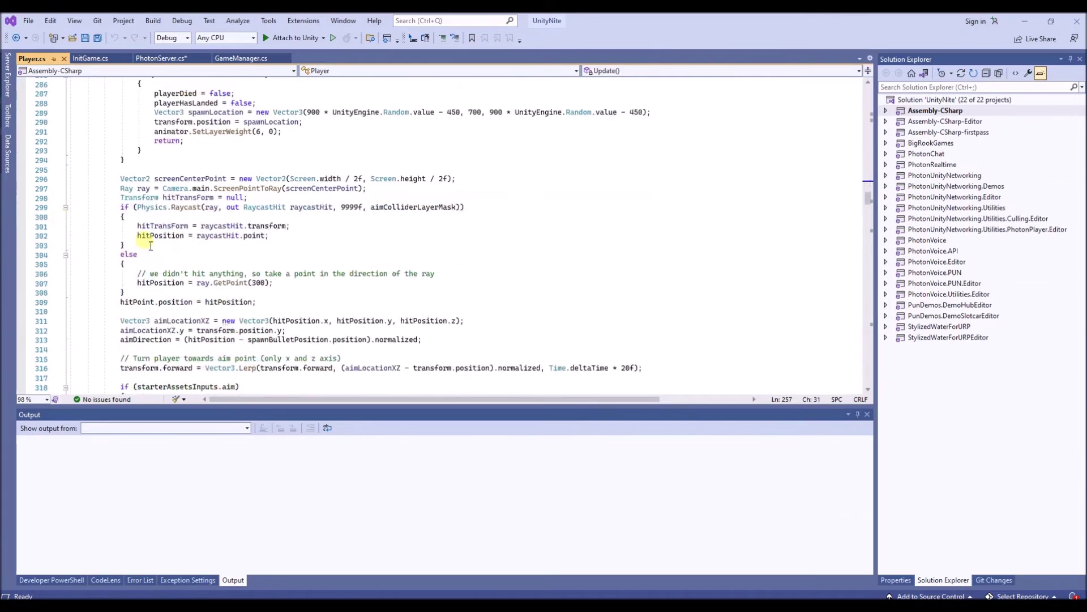
scroll(115, 245, down, 10)
scroll(115, 245, down, 7)
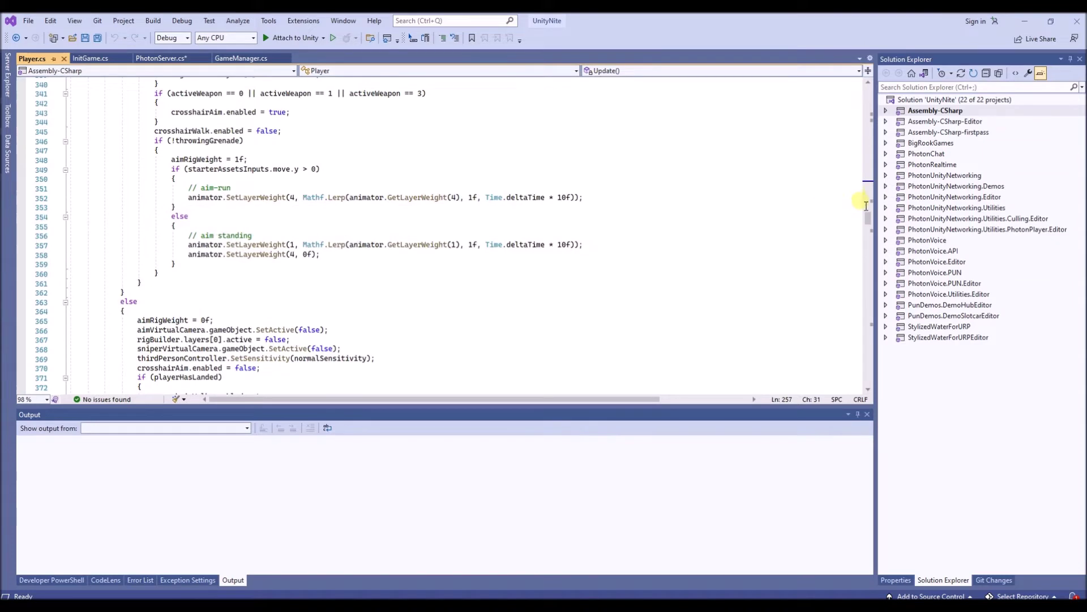
drag(868, 220, 866, 173)
scroll(804, 177, down, 4)
scroll(374, 214, down, 4)
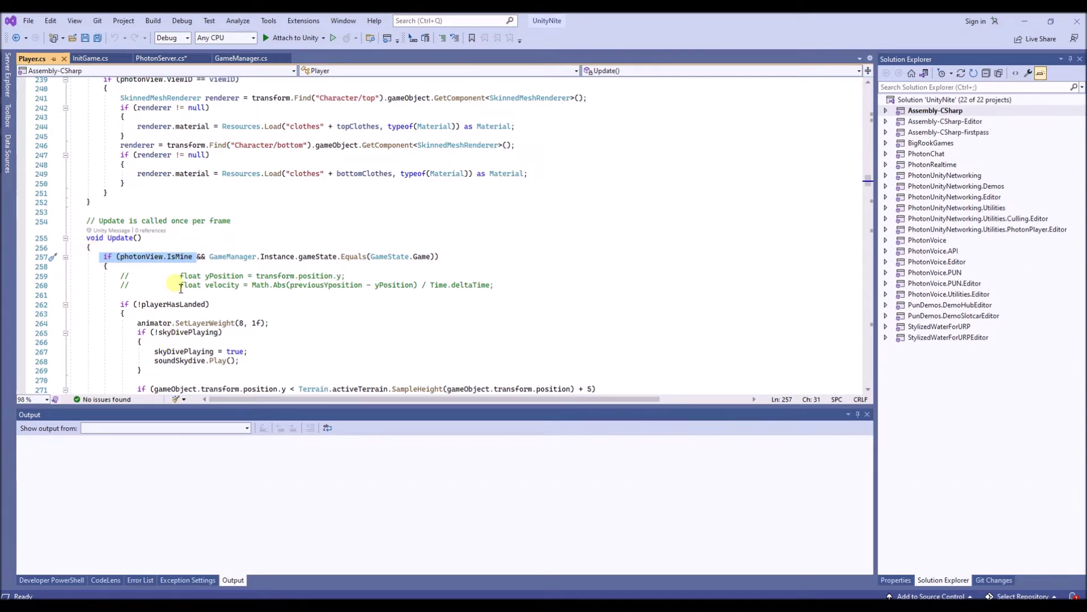
scroll(183, 285, down, 4)
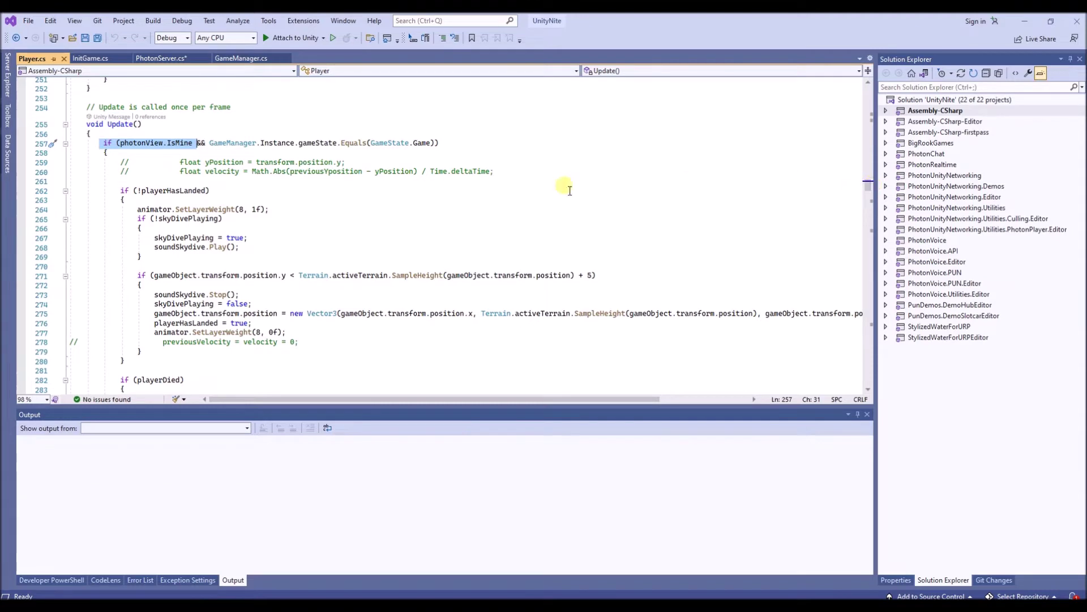
scroll(205, 174, down, 4)
scroll(205, 174, down, 5)
scroll(196, 183, down, 8)
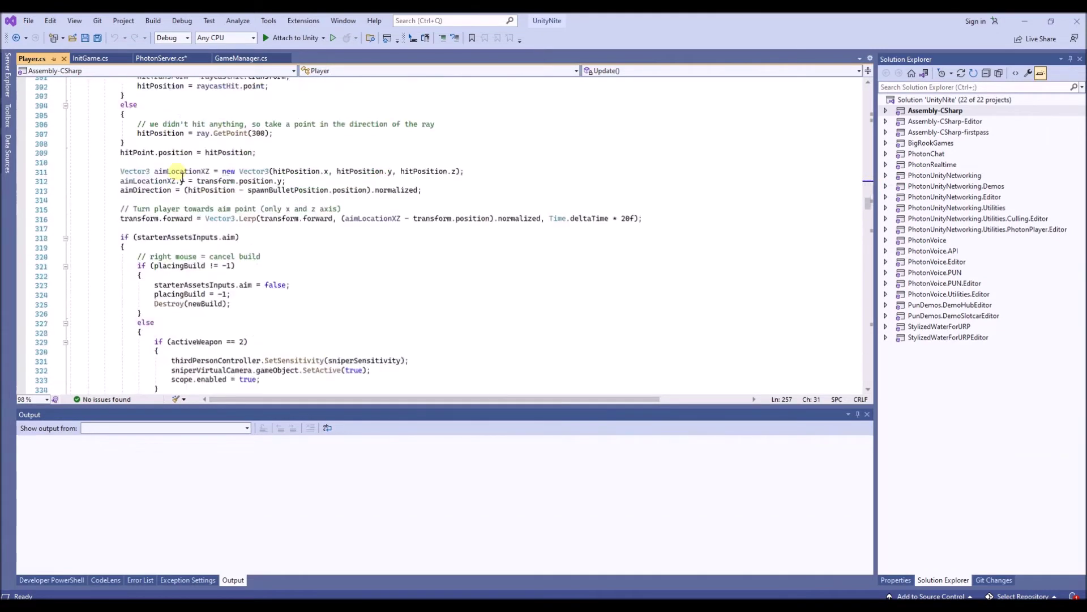
scroll(179, 191, down, 4)
scroll(162, 207, down, 10)
scroll(162, 207, down, 3)
scroll(127, 221, down, 12)
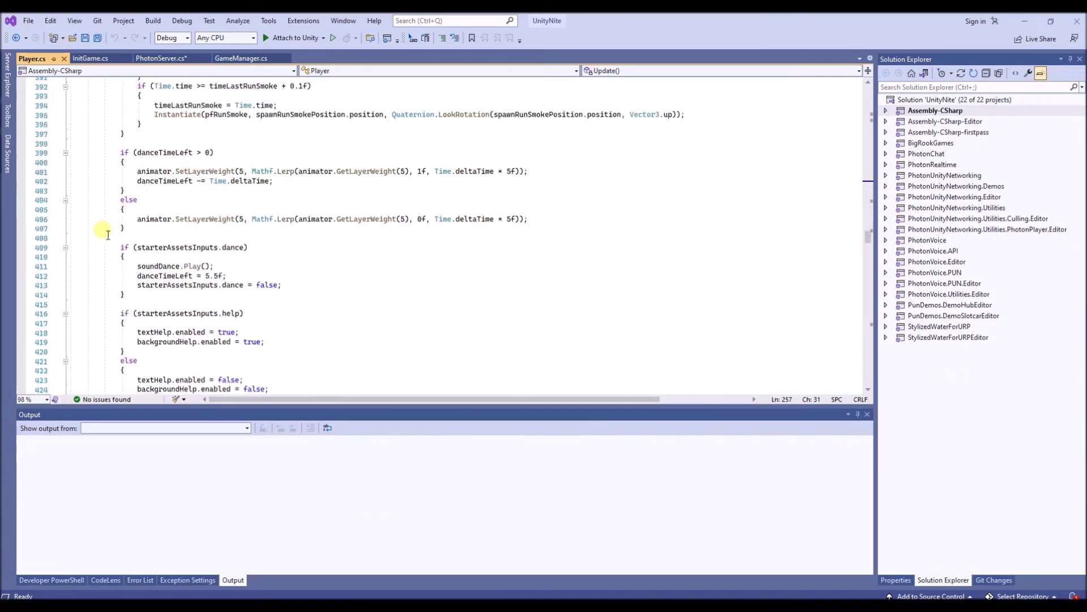
scroll(94, 234, down, 10)
scroll(89, 242, down, 12)
click(90, 243)
scroll(85, 238, down, 20)
scroll(85, 238, down, 11)
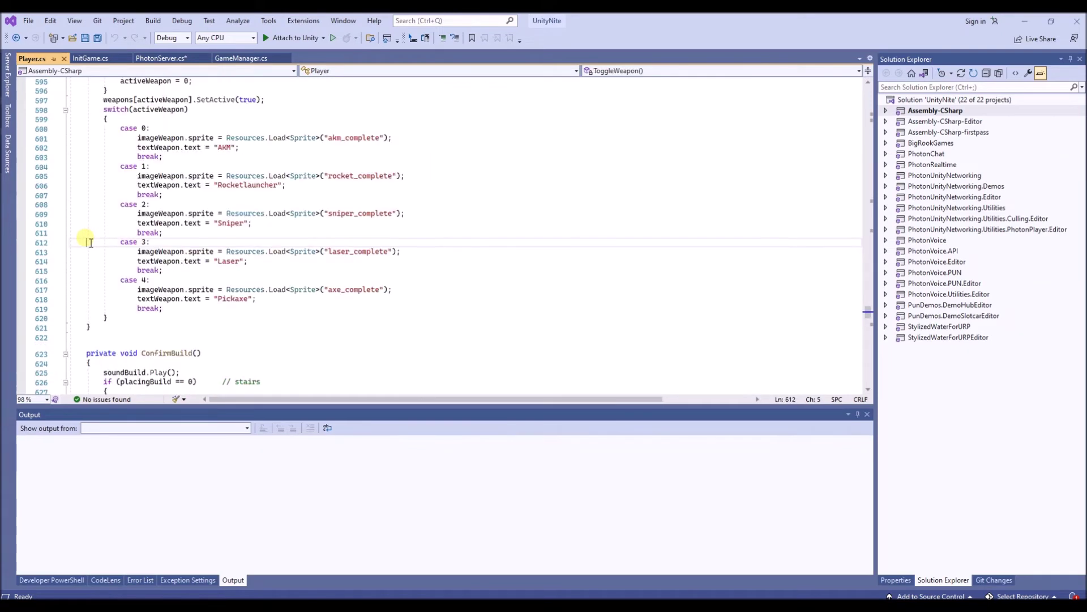
scroll(85, 238, up, 11)
click(119, 244)
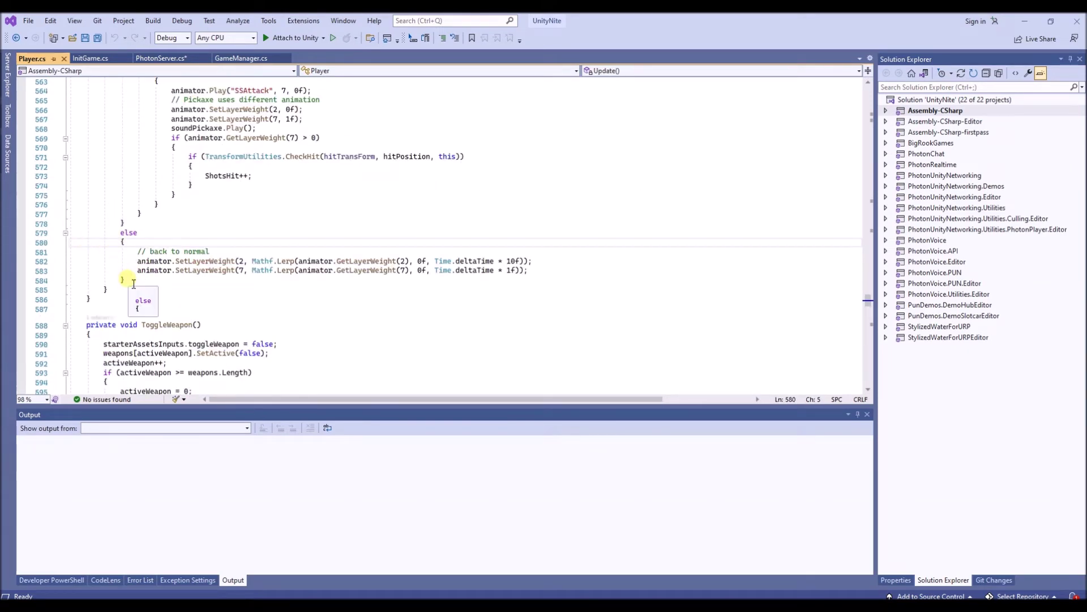
drag(868, 302, 887, 87)
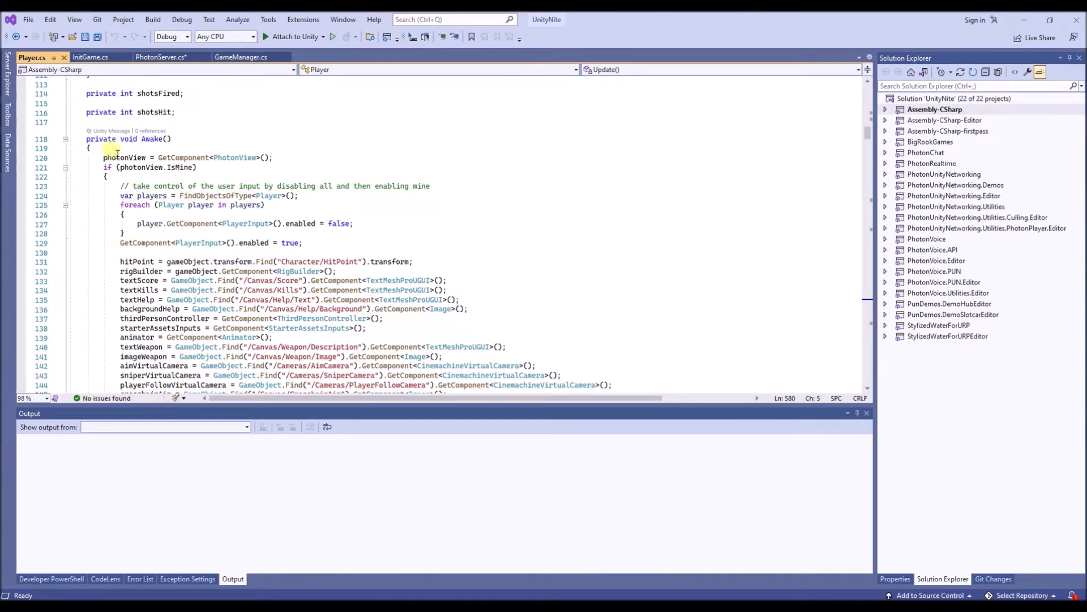
Walk through Awake's IsMine check, per-player input disabling and local input enabling, then return to Unity
click(139, 139)
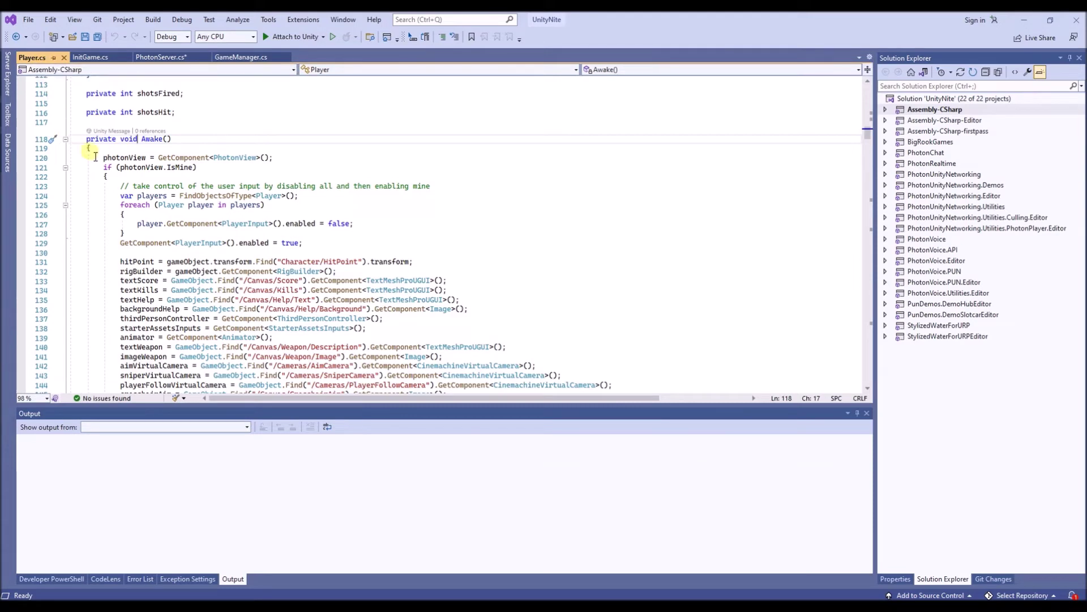
click(126, 168)
mouse_move(180, 168)
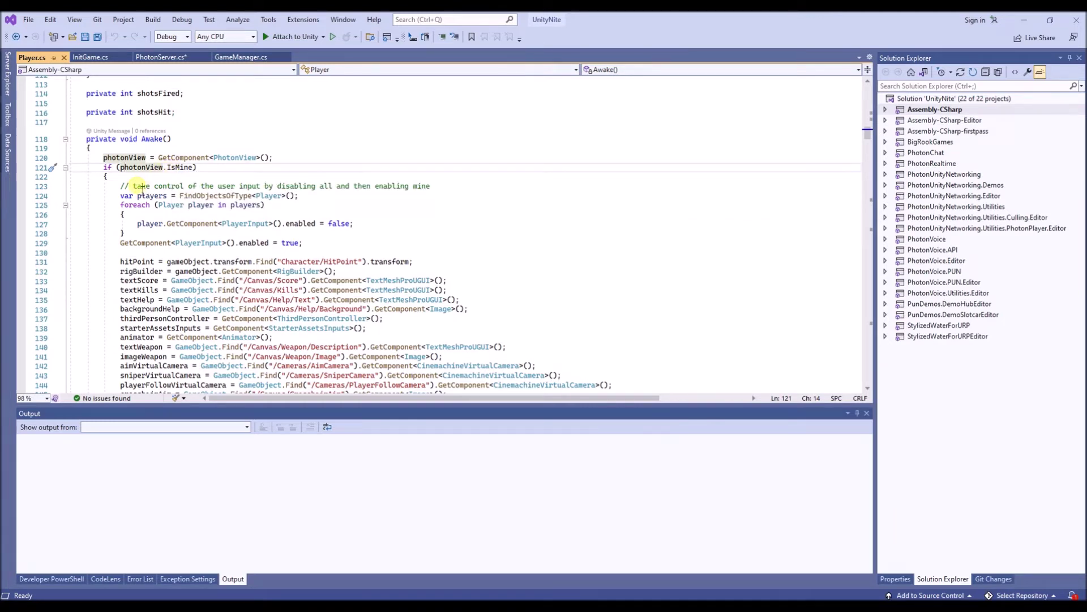
click(139, 196)
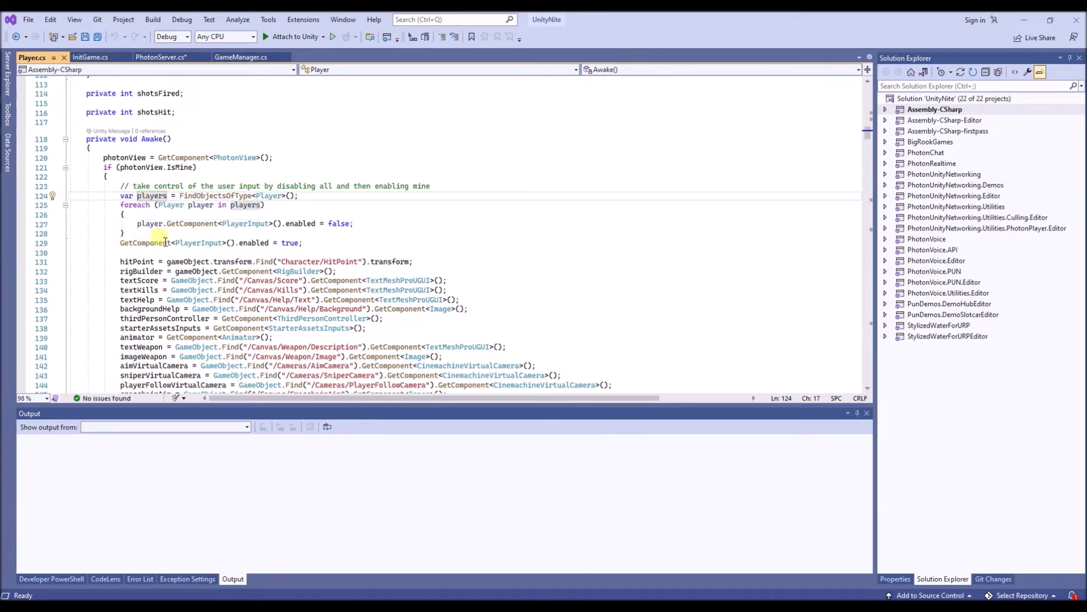
click(297, 224)
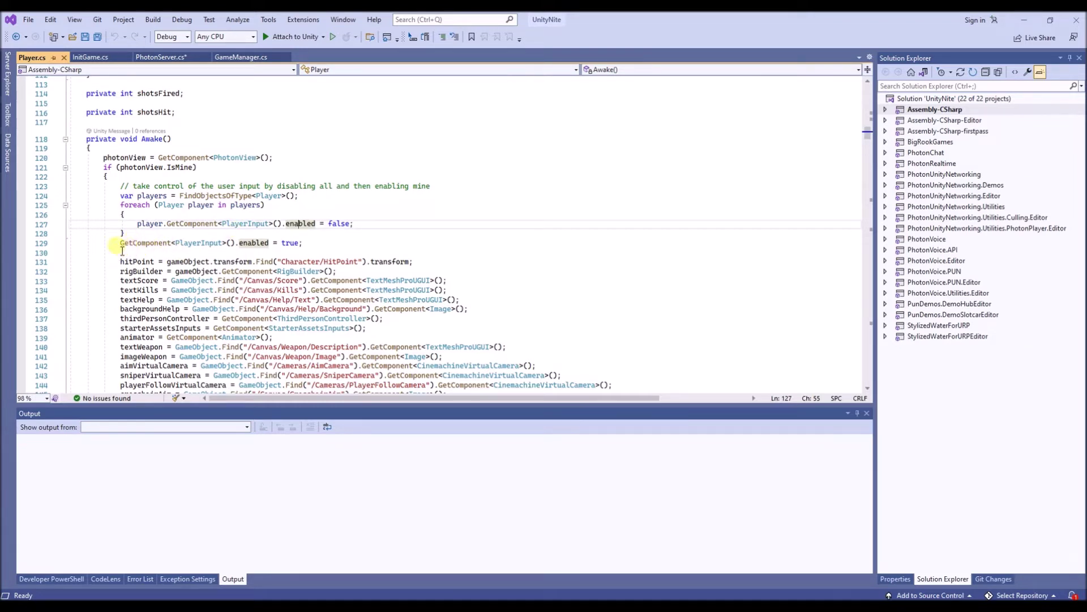
drag(119, 243, 326, 255)
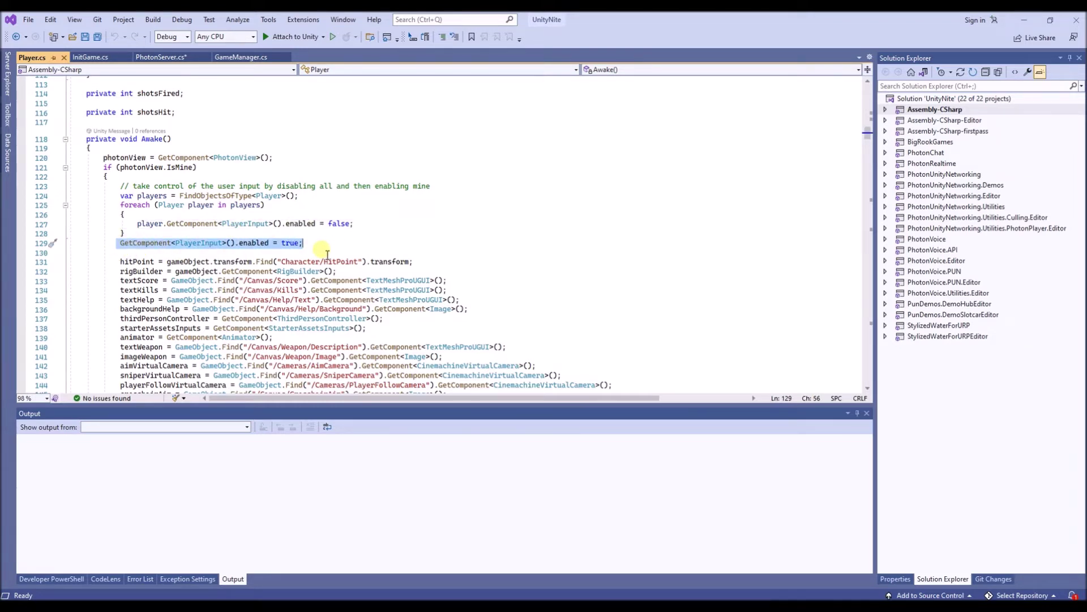
scroll(326, 255, up, 1)
scroll(180, 261, down, 2)
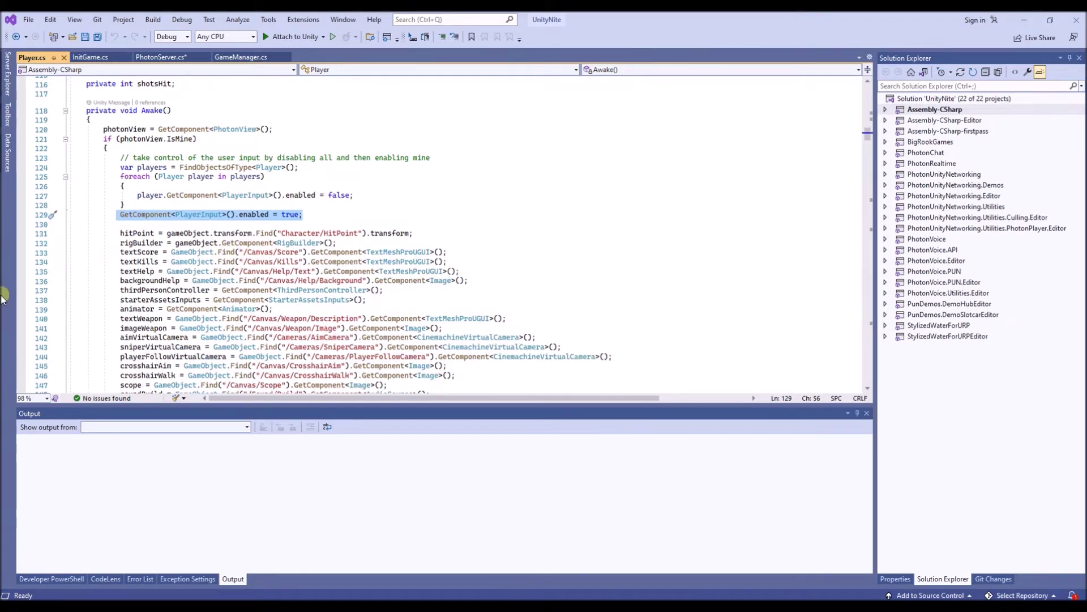
scroll(125, 228, down, 1)
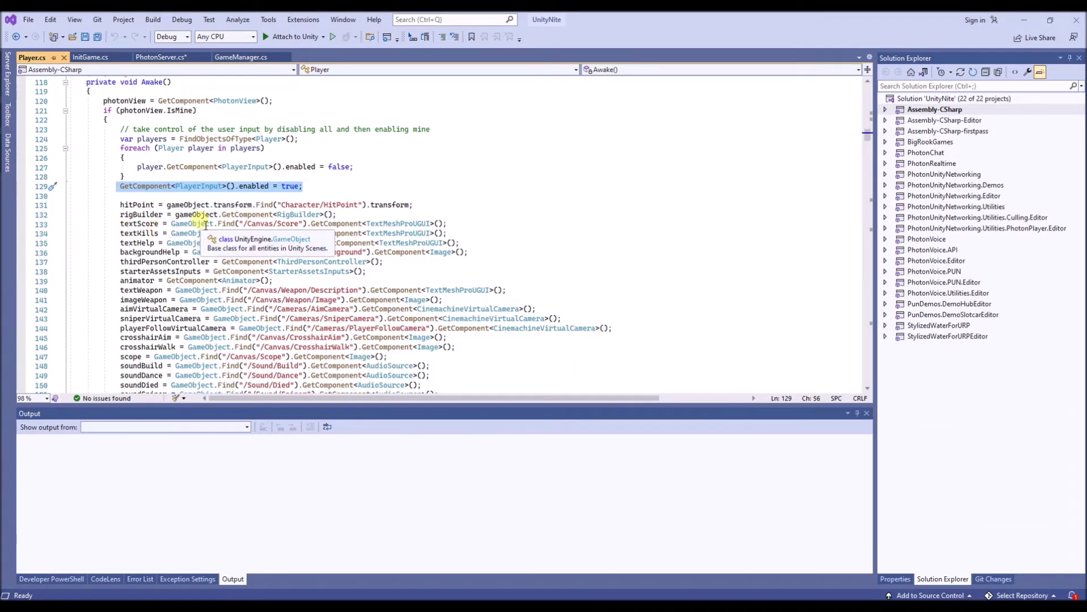
key(alt+Tab)
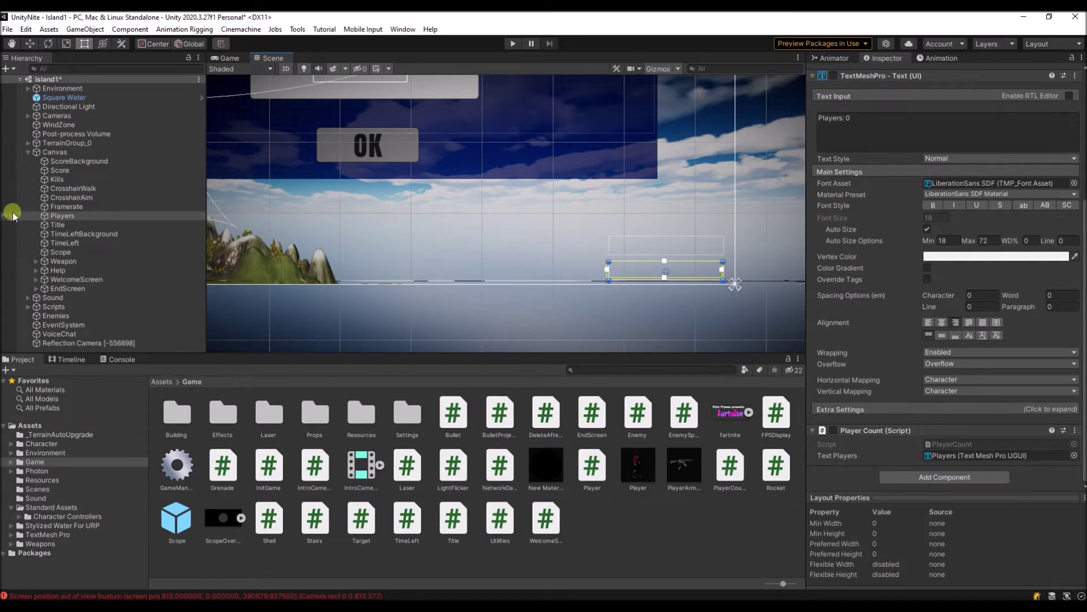
Enable Player Count on the Players text and review PlayerCount.cs's room player count expression
click(56, 216)
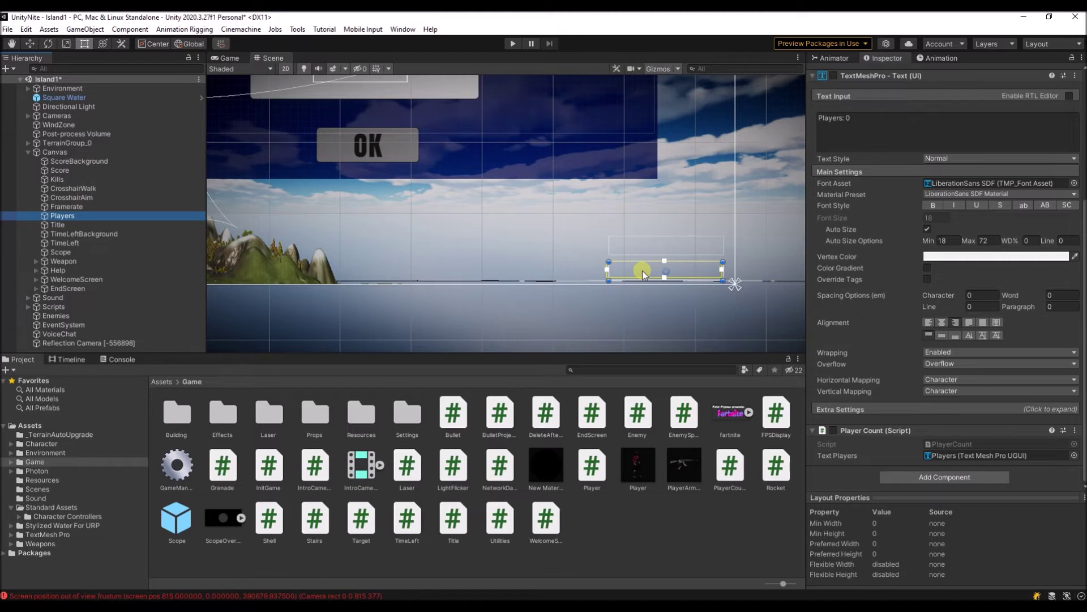
click(835, 431)
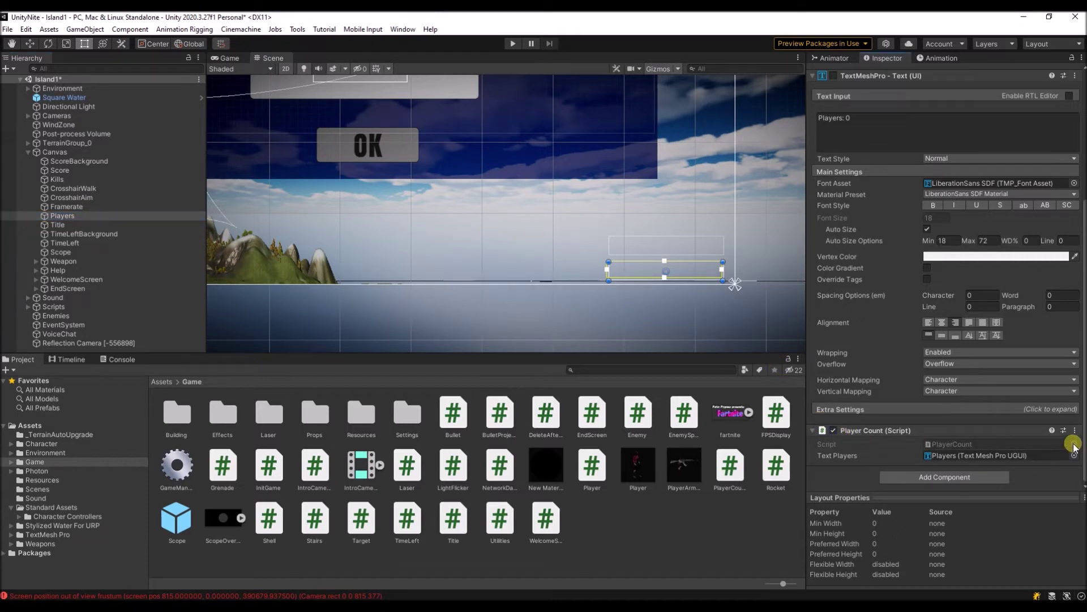
double_click(1039, 446)
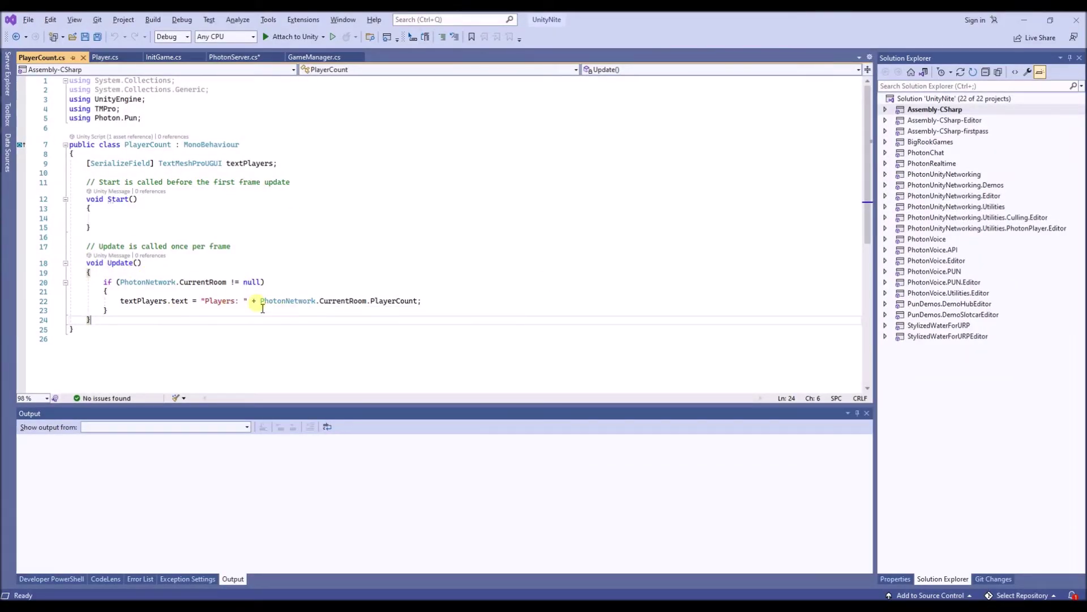
drag(260, 301, 433, 304)
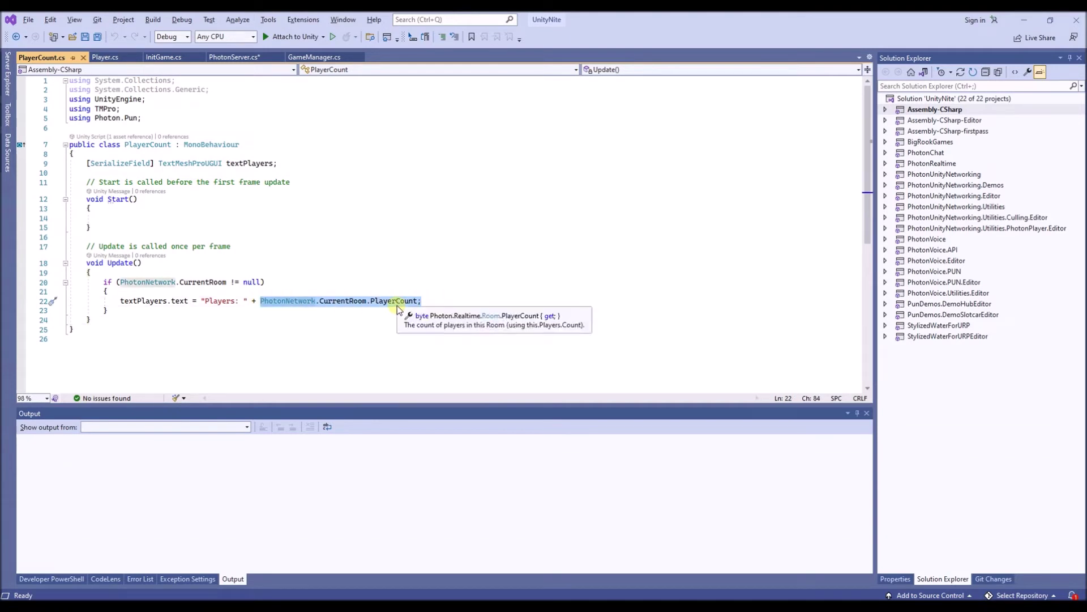
click(305, 331)
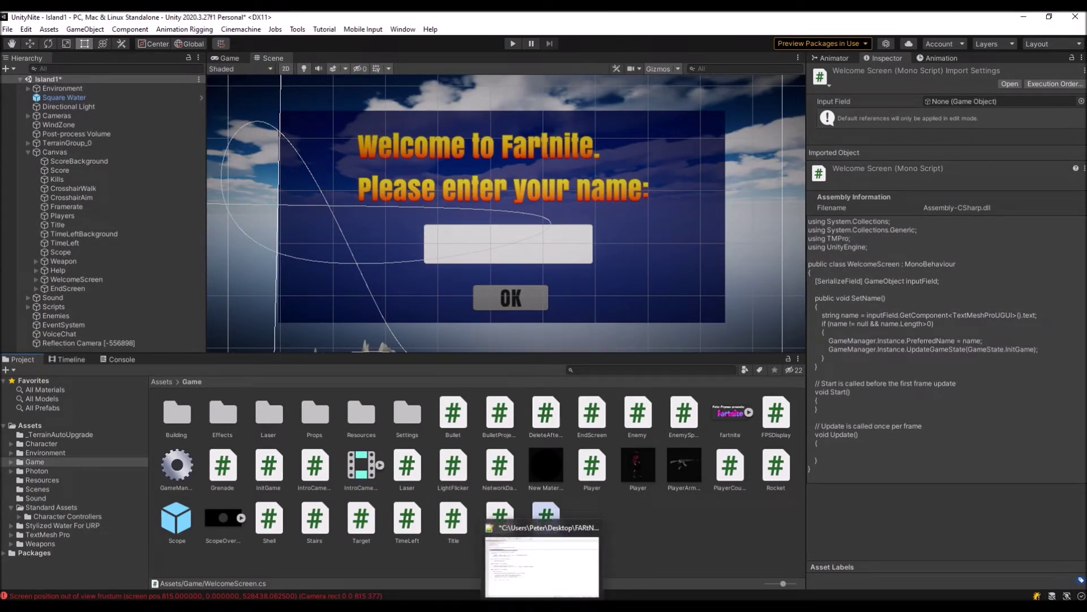
Review where WelcomeScreen.cs stores the entered name as GameManager.Instance.PreferredName on line 15
click(542, 560)
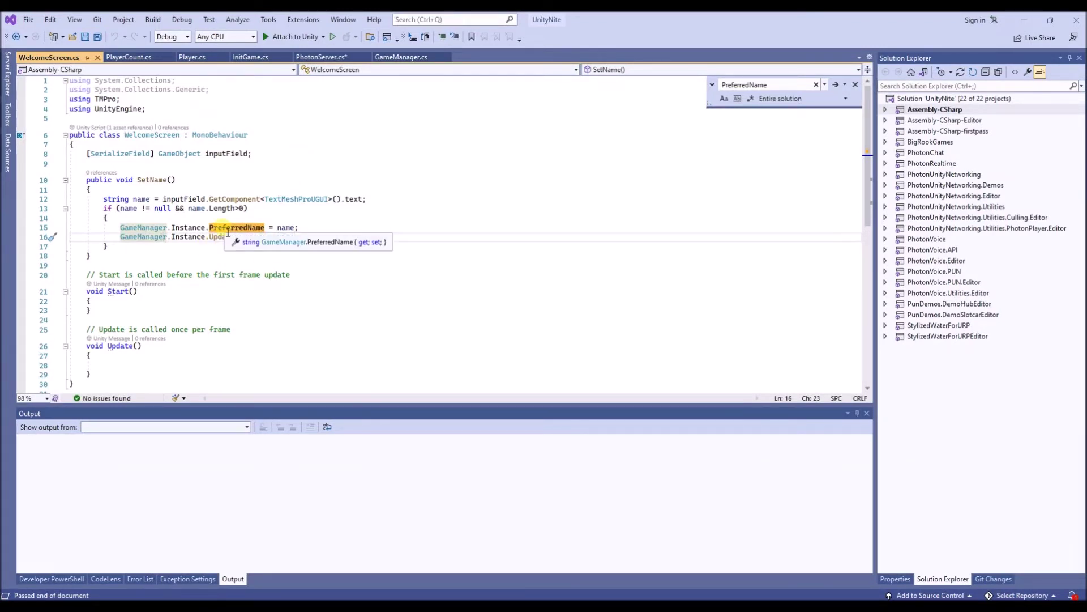
key(Up)
key(End)
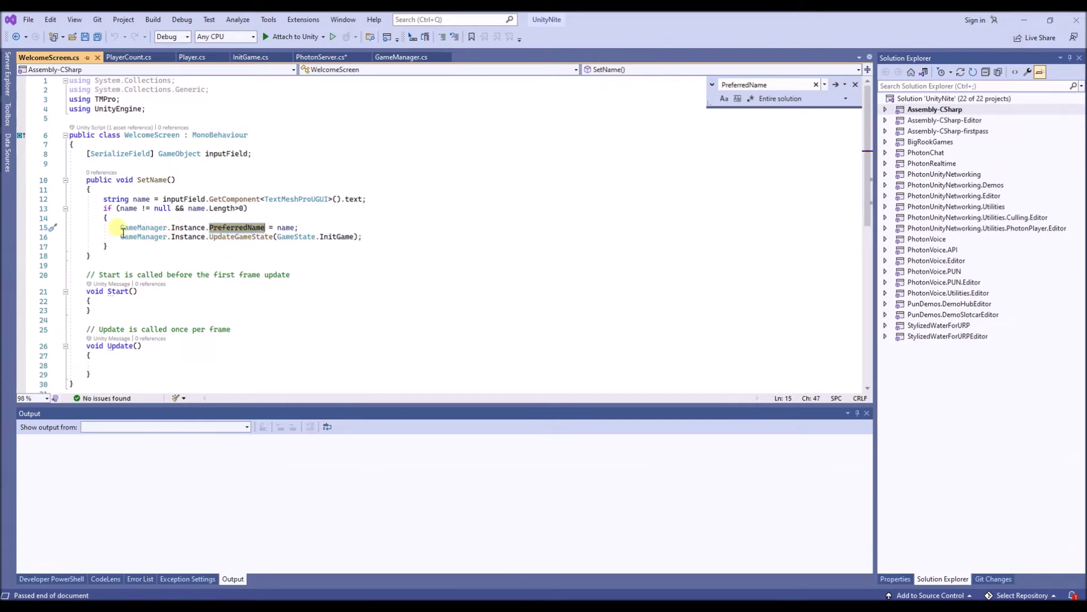
drag(120, 227, 272, 228)
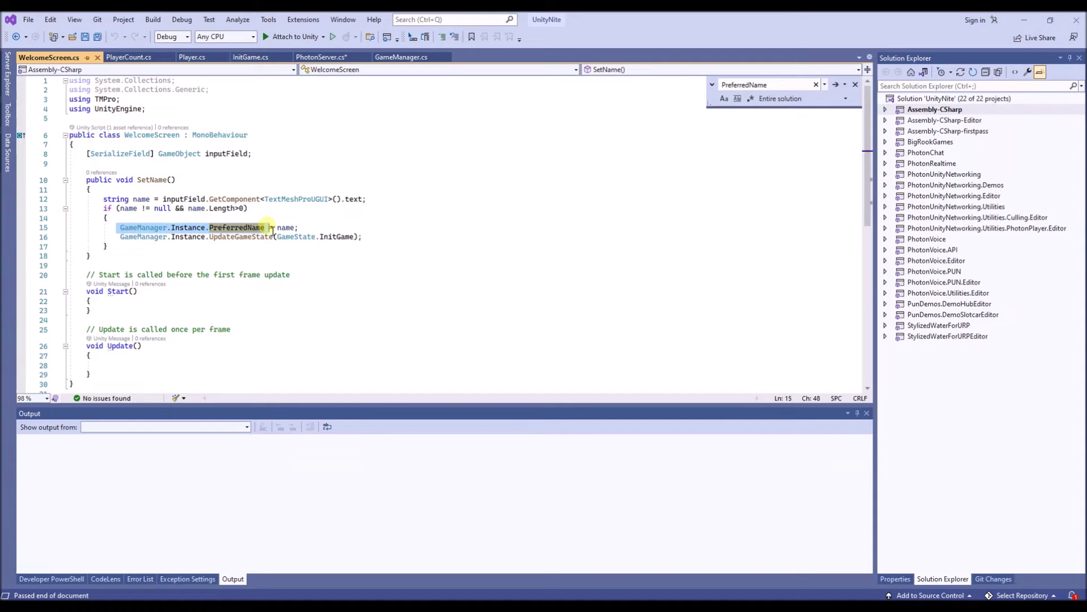
click(289, 229)
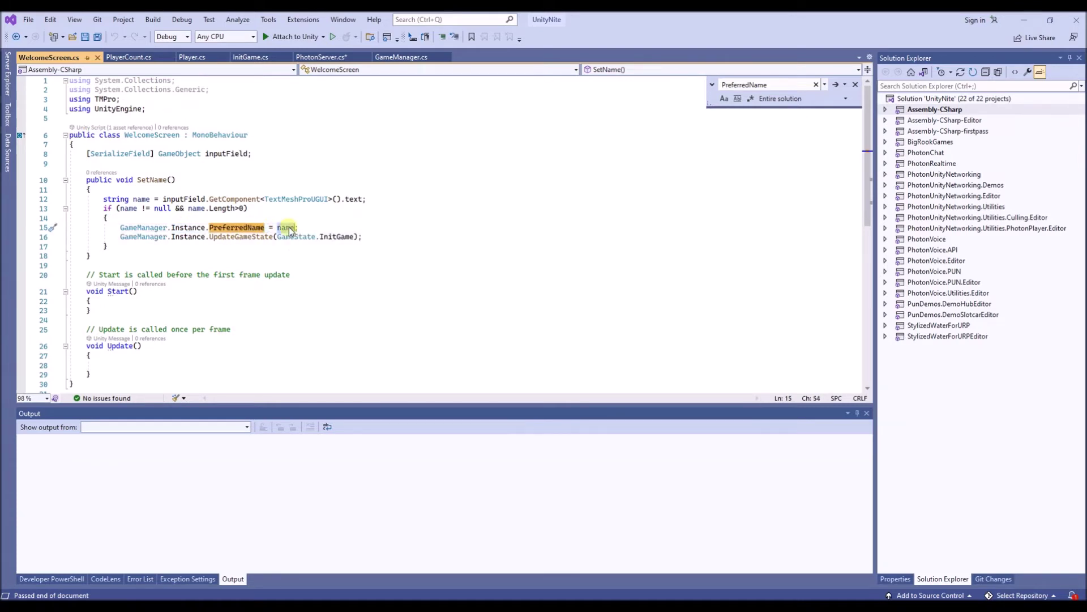
Inspect InitGame.cs line 30 assigning PreferredName to DisplayName, then return to Unity
click(259, 60)
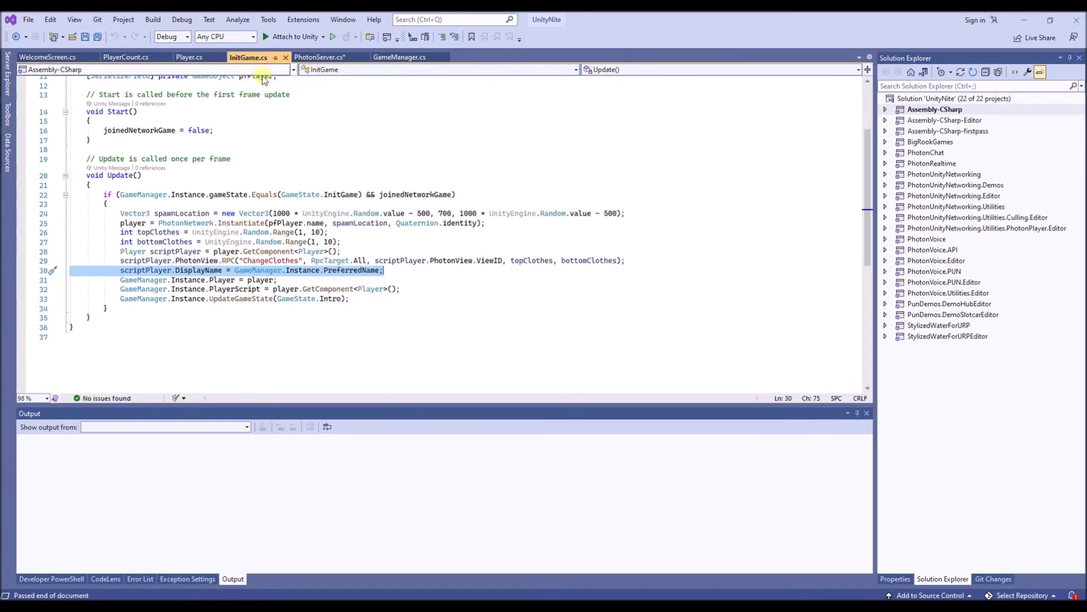
click(289, 291)
drag(234, 270, 397, 274)
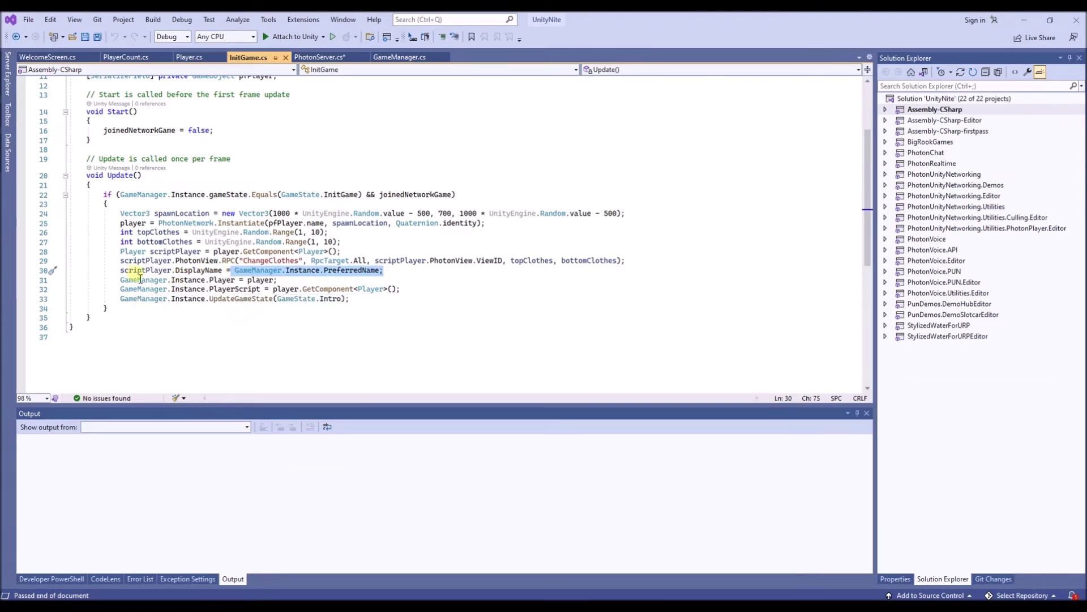
double_click(205, 270)
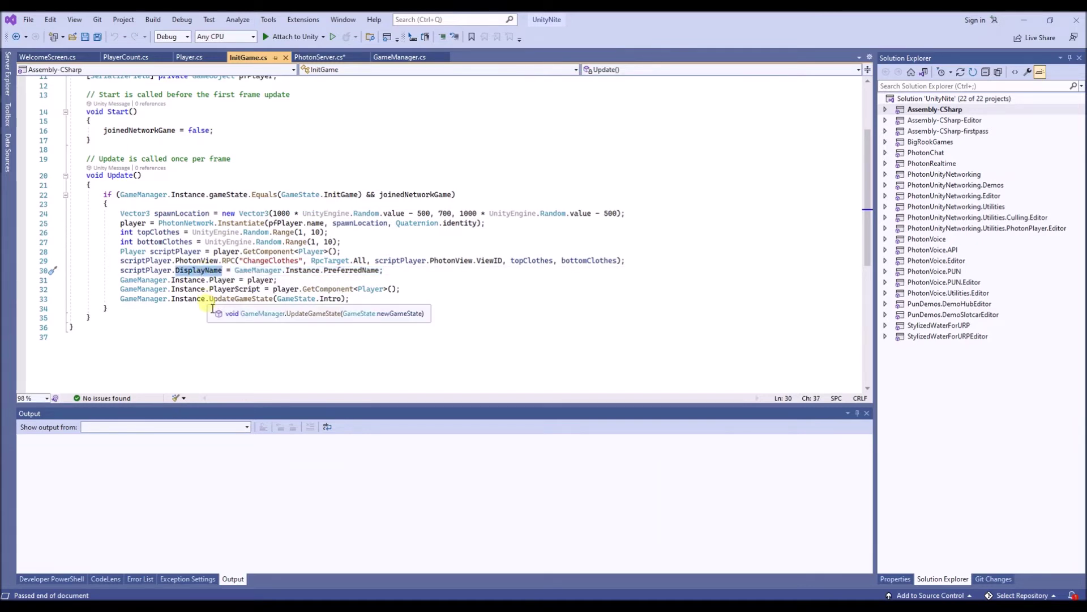
click(200, 299)
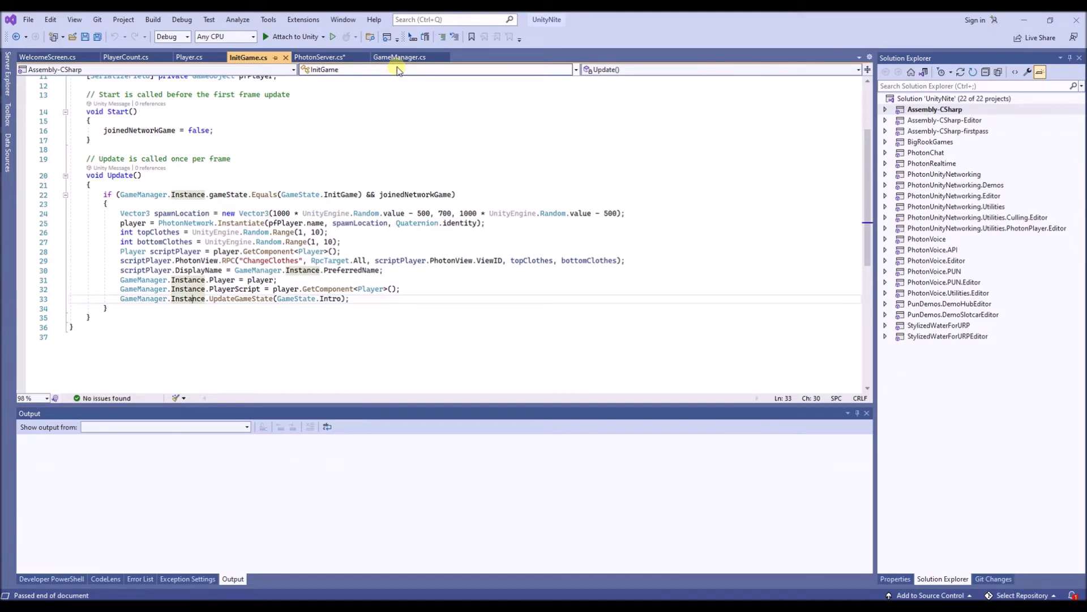
key(alt+Tab)
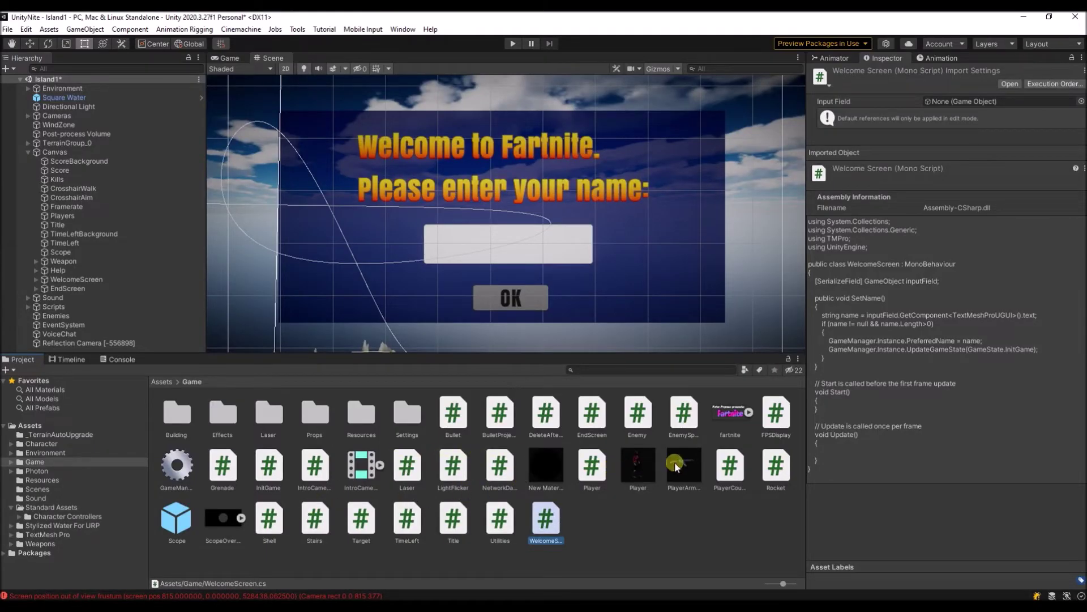
Review EndScreen.cs DisplayName usages for highest score, most kills and accuracy, then show EliminatePlayer
double_click(593, 414)
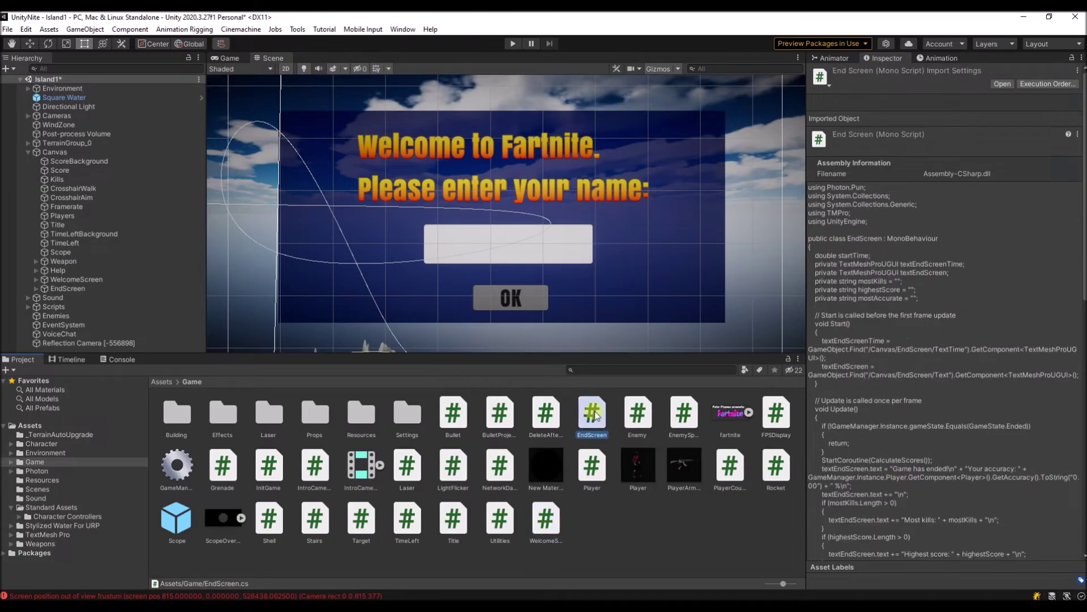
scroll(164, 249, down, 3)
scroll(164, 250, down, 2)
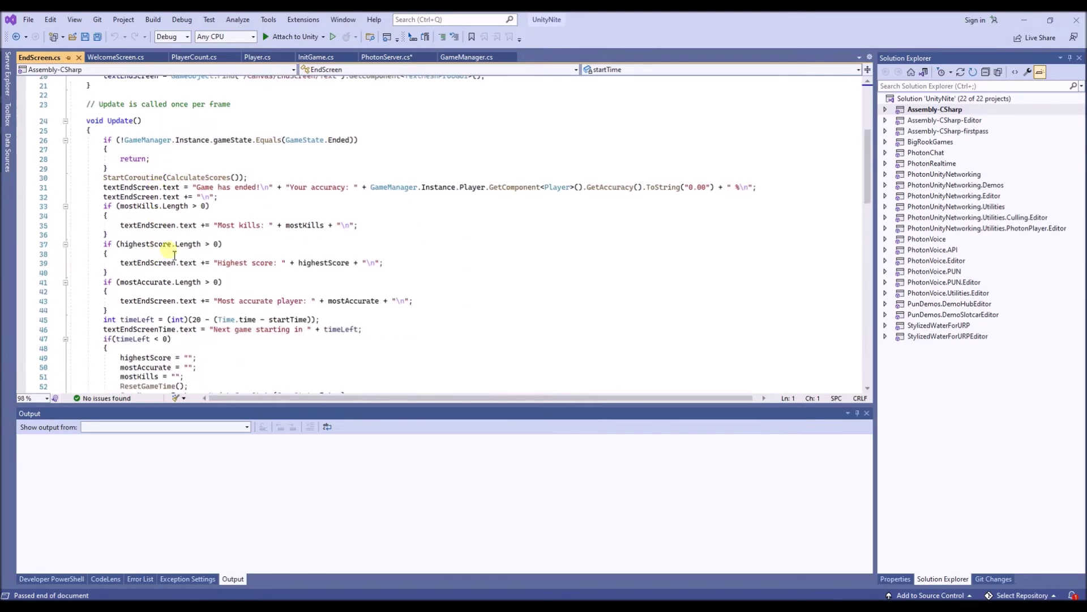
scroll(154, 246, down, 1)
scroll(151, 248, down, 2)
scroll(149, 253, down, 2)
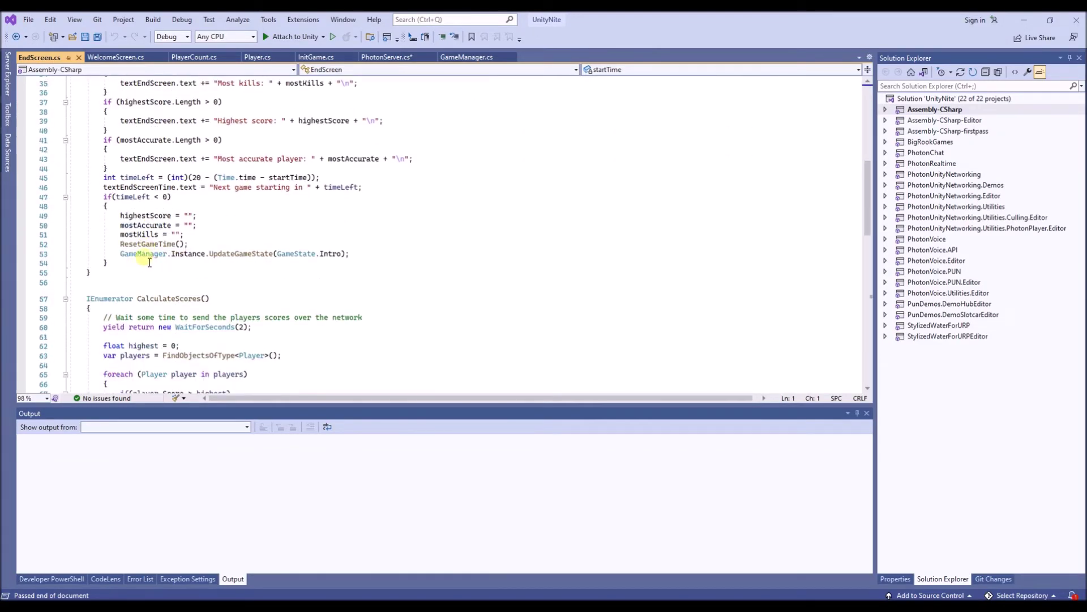
scroll(149, 253, down, 2)
scroll(150, 249, down, 1)
scroll(151, 244, down, 1)
scroll(150, 245, down, 2)
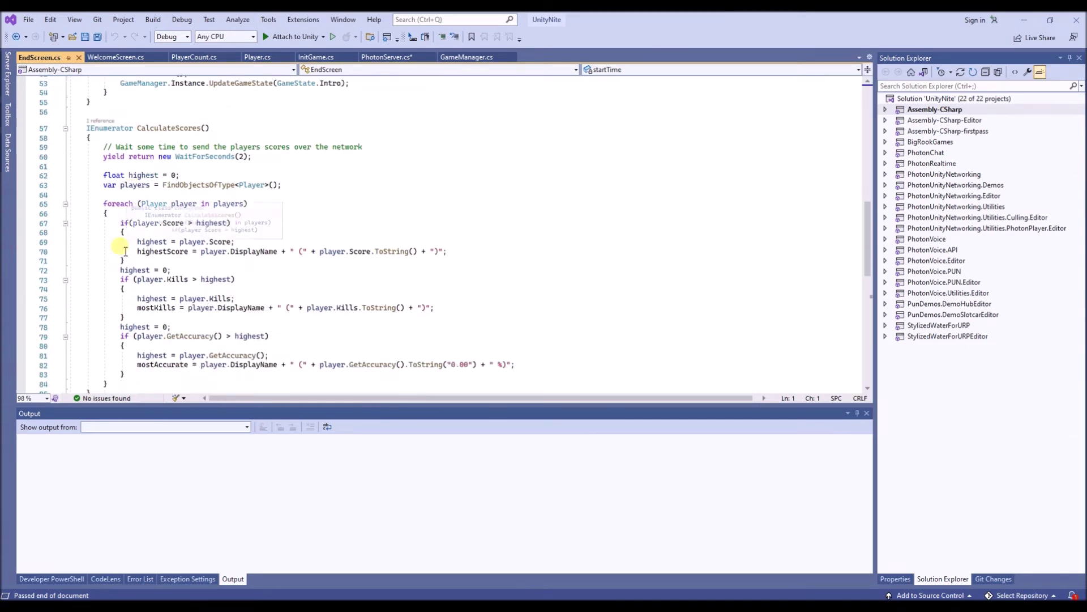
scroll(179, 226, down, 2)
double_click(245, 199)
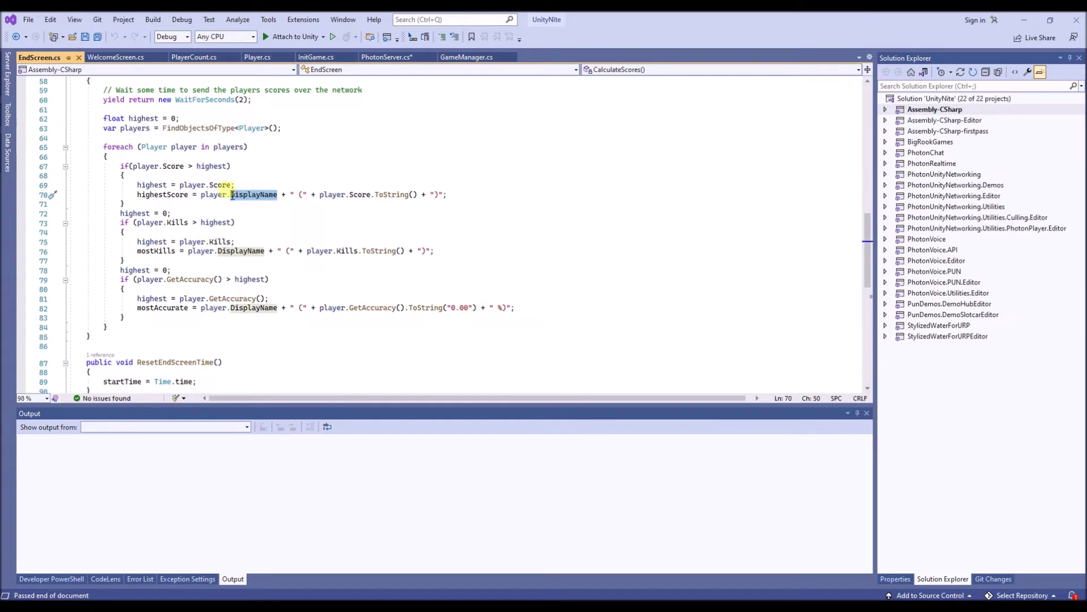
double_click(242, 251)
click(252, 308)
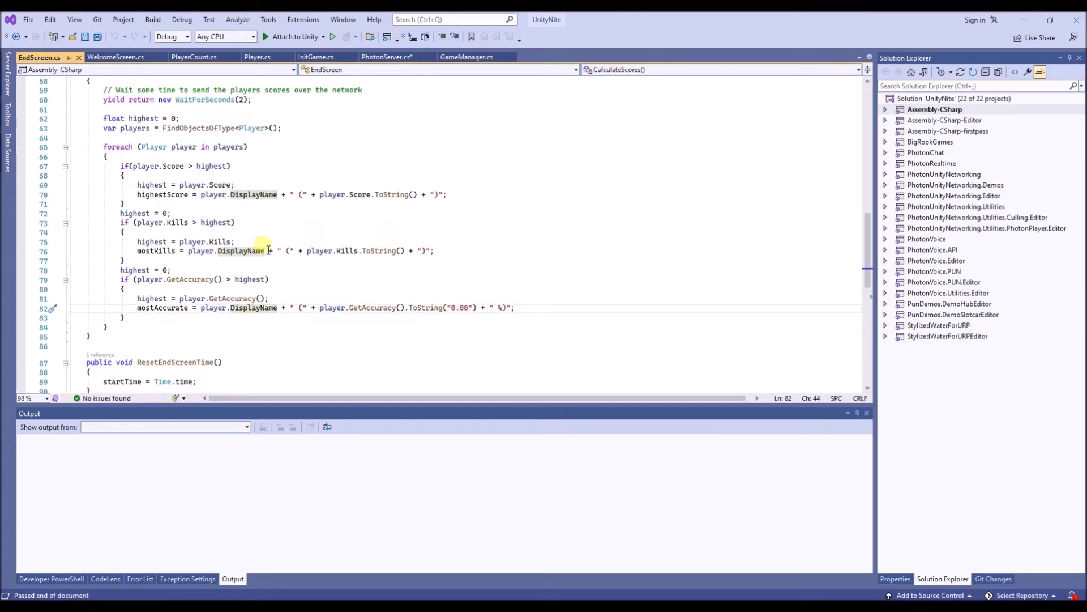
key(ctrl+Tab)
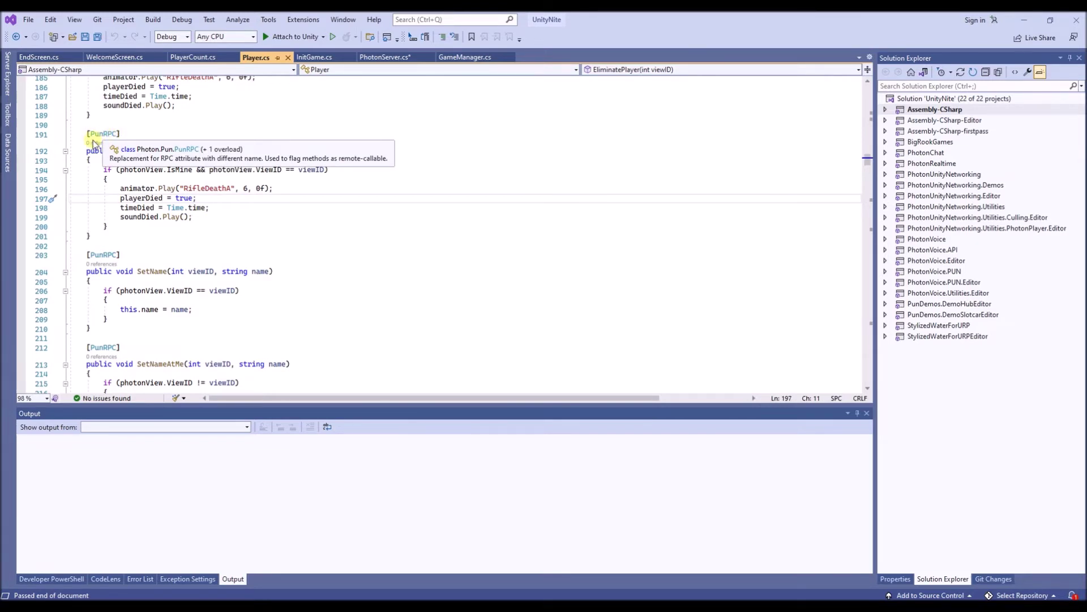
Inspect the [PunRPC] attribute and EliminatePlayer method name in Player.cs
drag(87, 134, 124, 136)
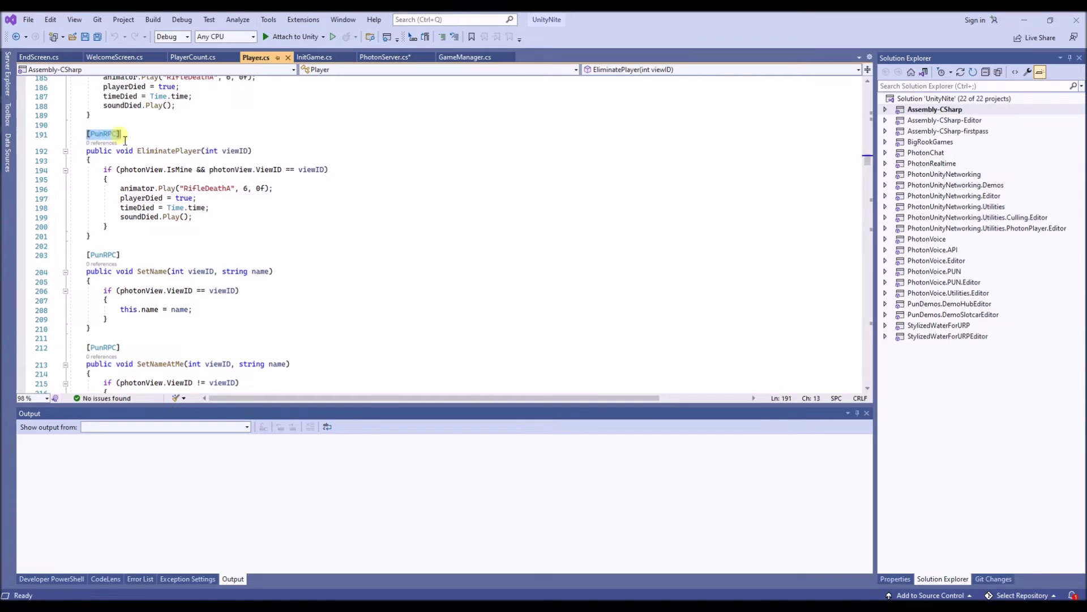
click(127, 181)
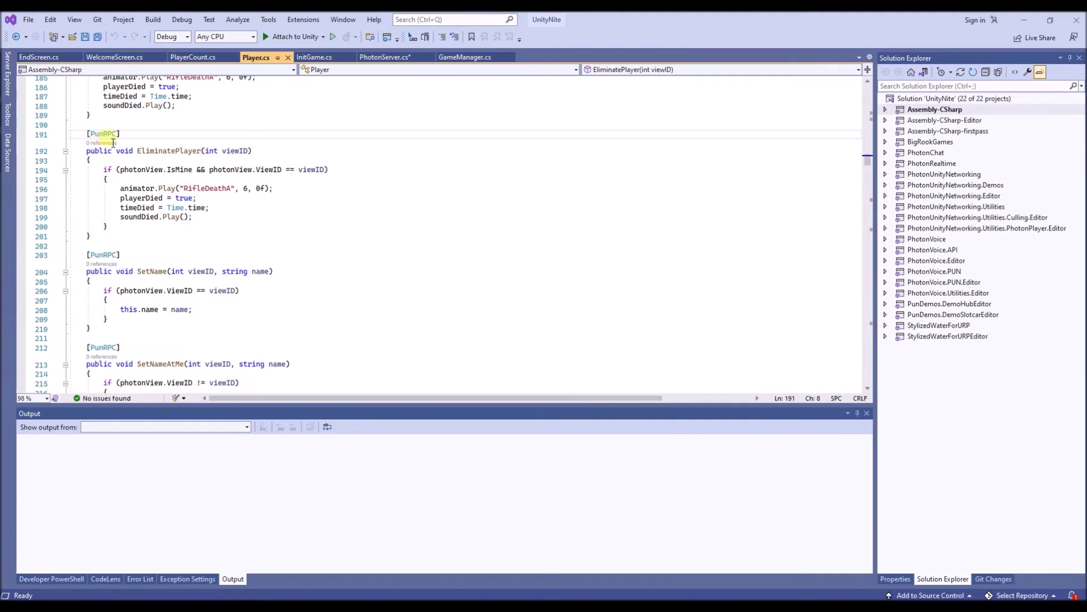
click(97, 134)
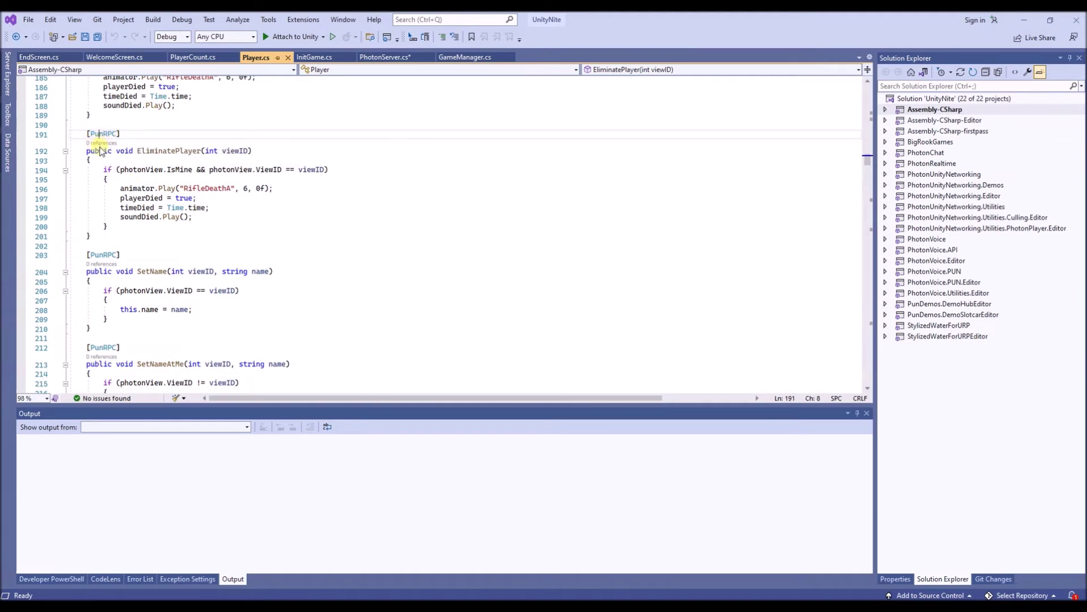
double_click(154, 150)
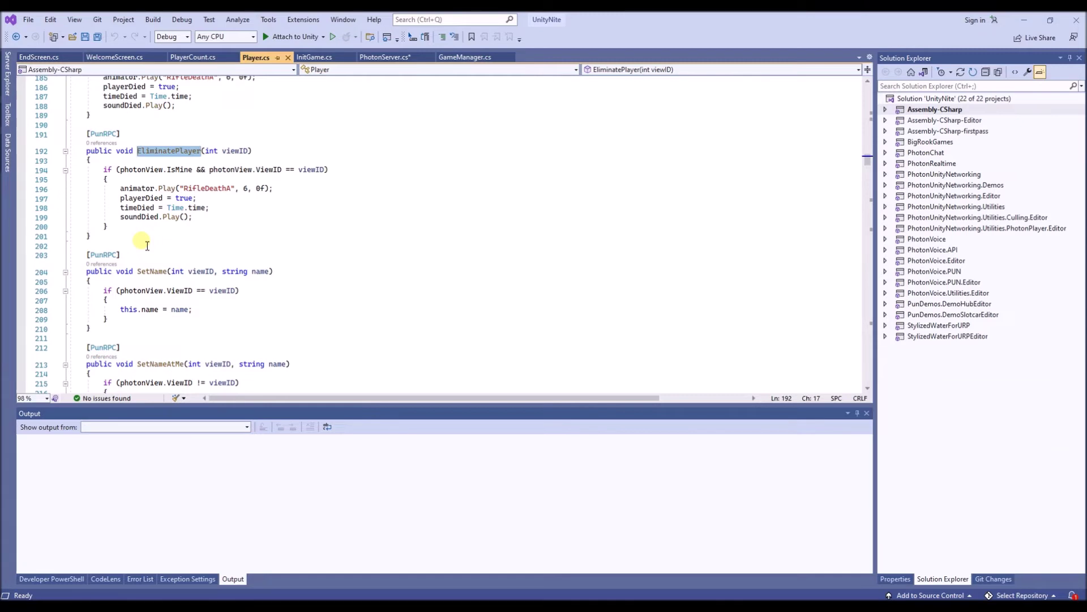
Examine the IsMine/ViewID check and death animation and sound lines, then search EliminatePlayer solution-wide
click(106, 170)
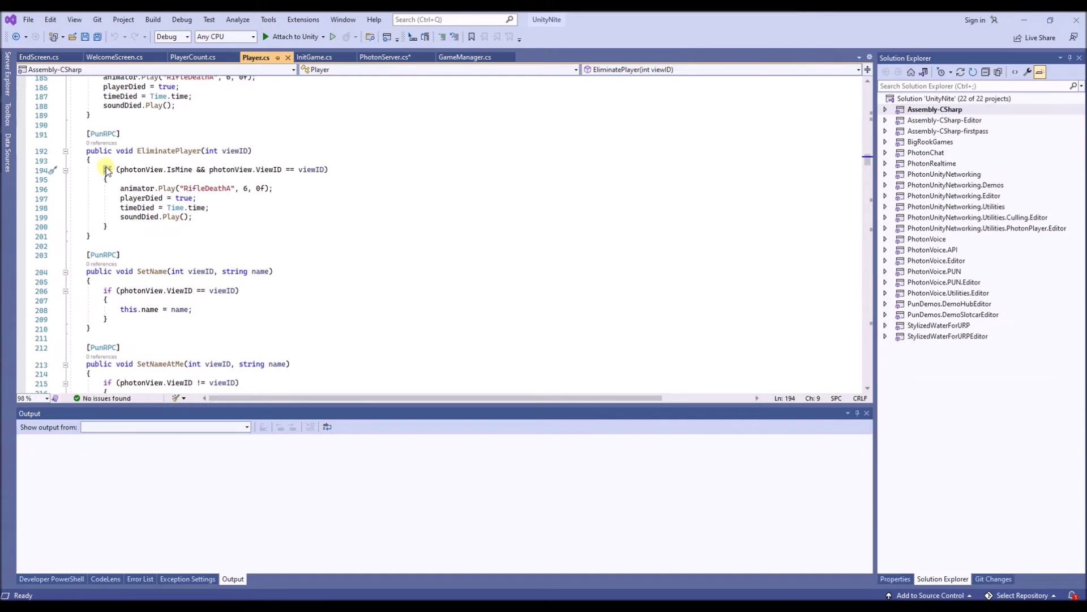
click(92, 180)
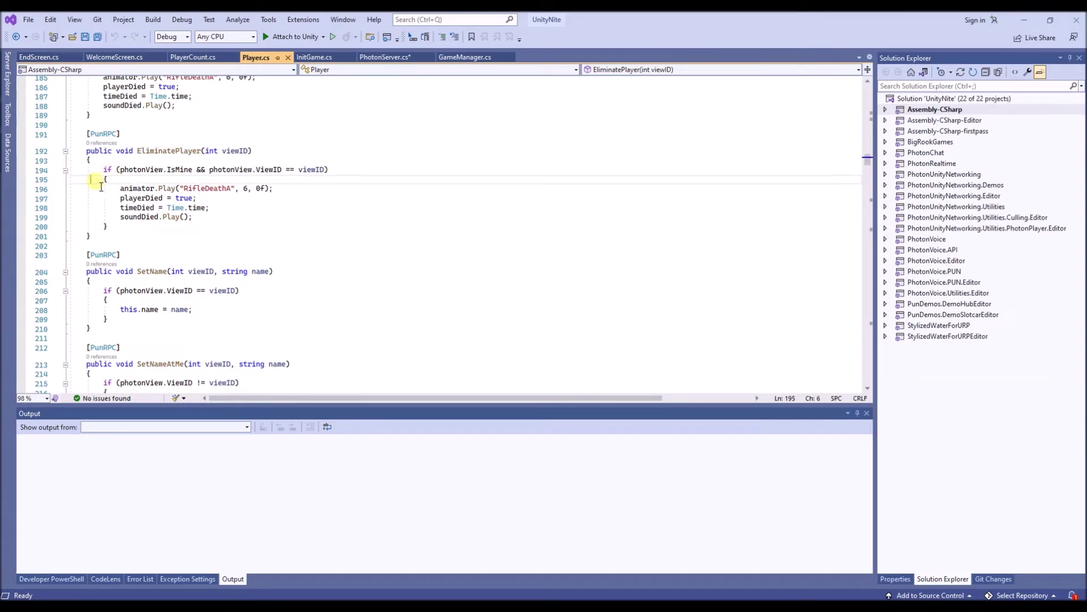
drag(90, 169, 108, 178)
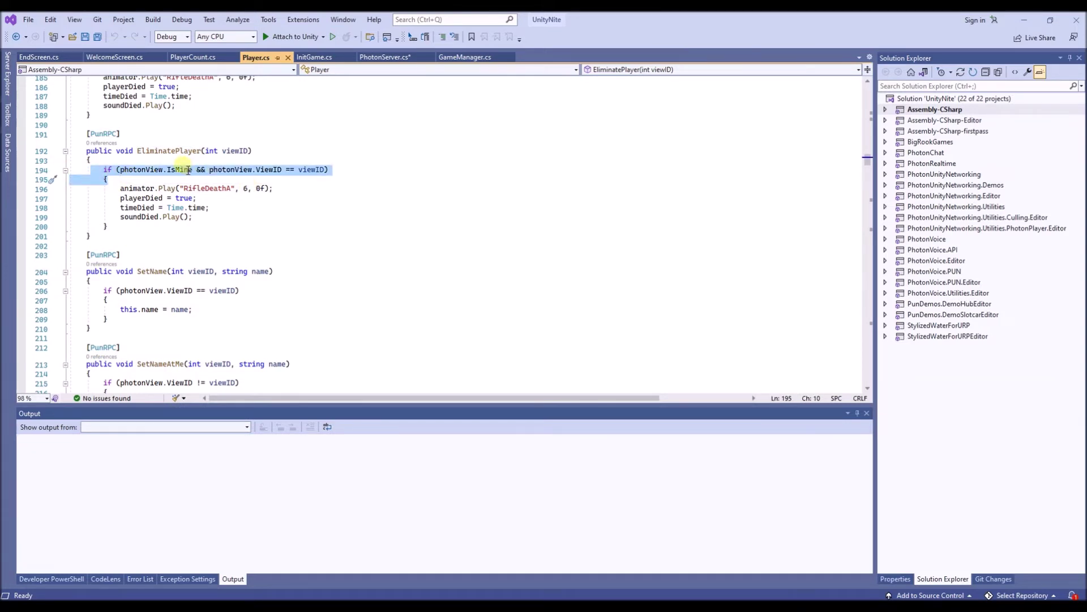
drag(120, 189, 216, 221)
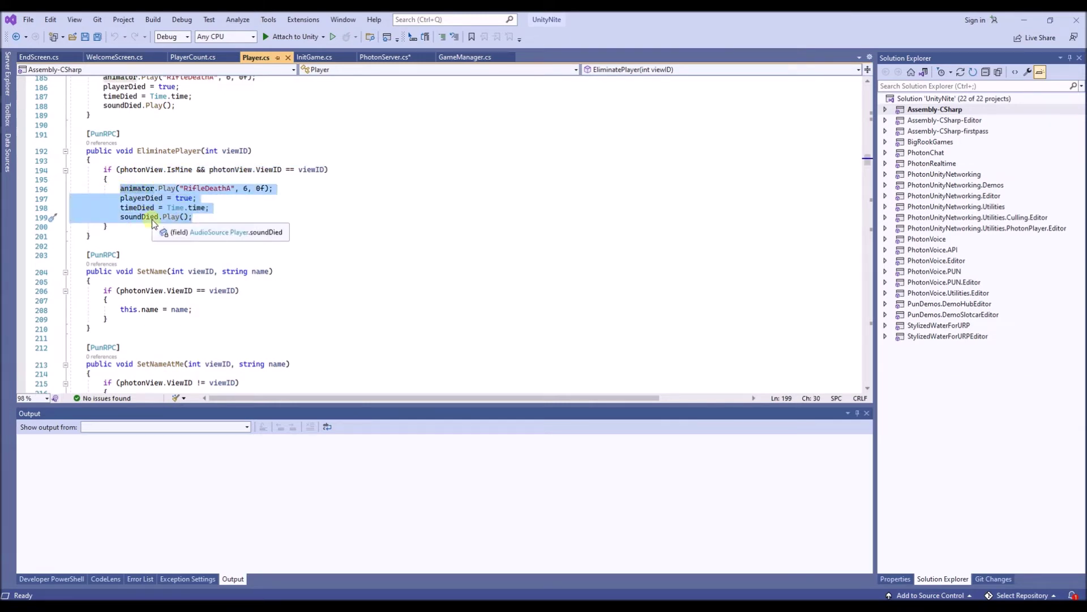
click(191, 231)
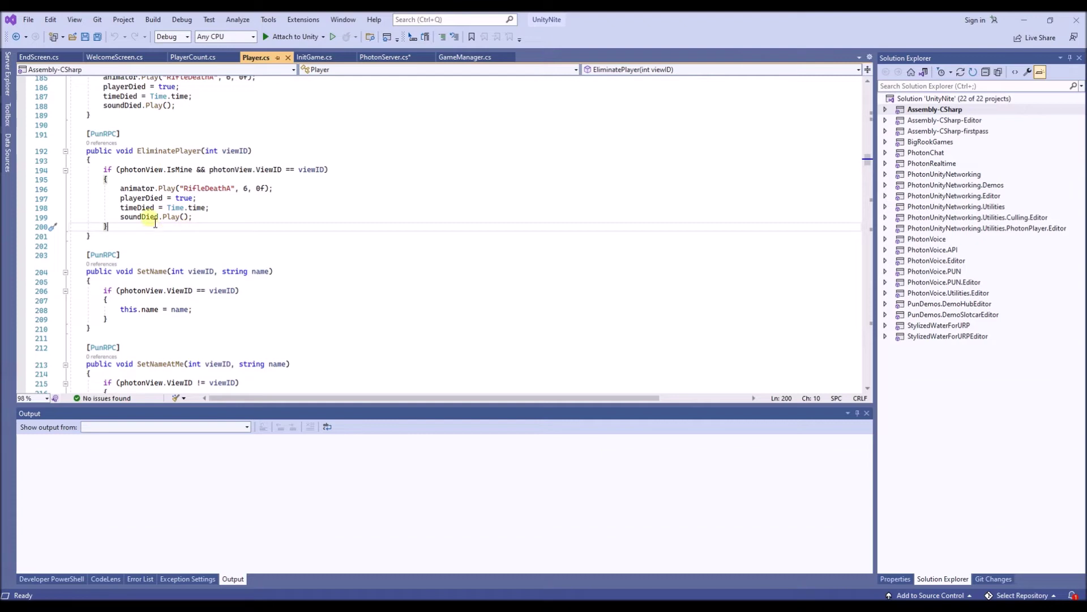
double_click(148, 151)
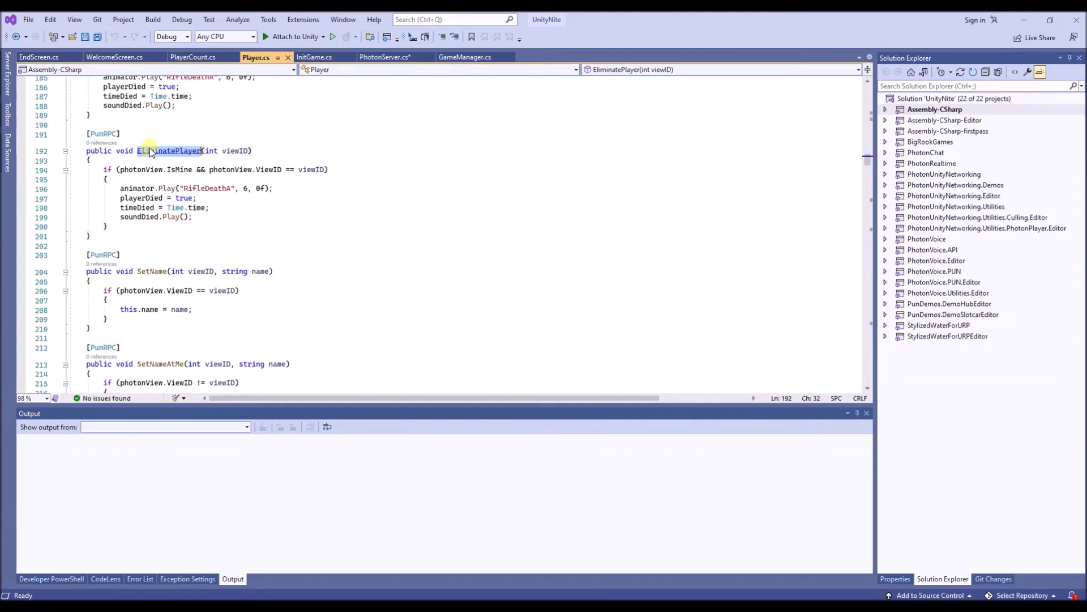
key(ctrl+f)
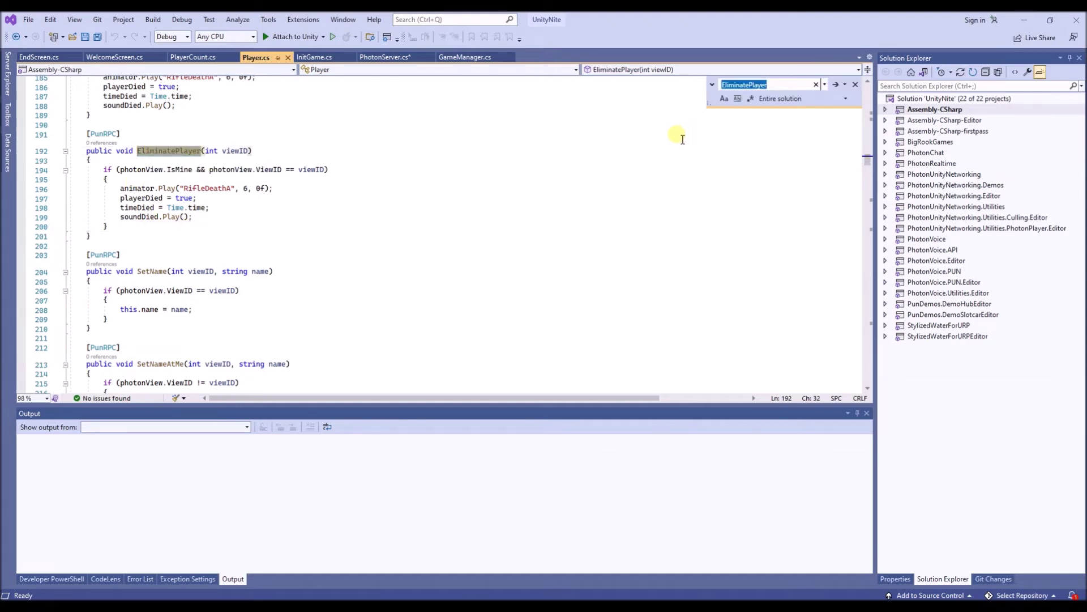
Find the EliminatePlayer RPC call in Utilities.cs and select its line
click(839, 87)
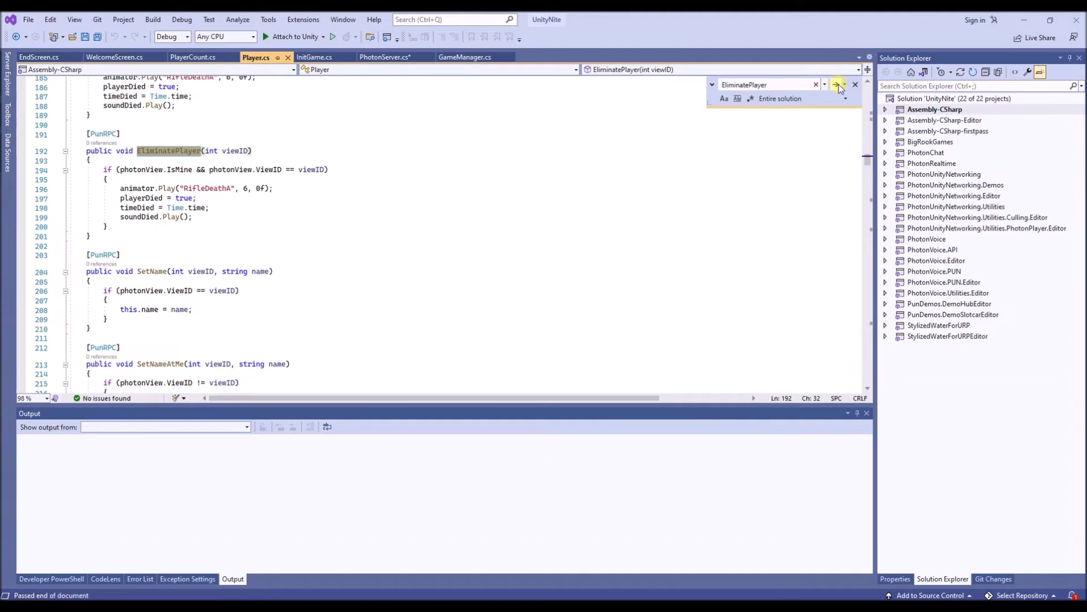
click(838, 88)
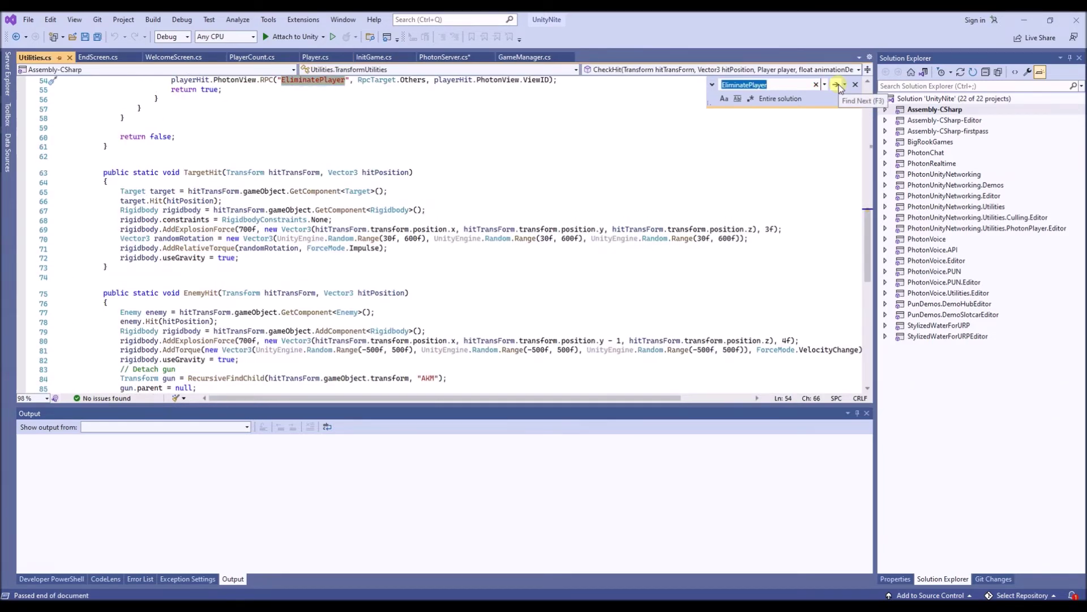
scroll(454, 170, up, 3)
scroll(340, 261, up, 2)
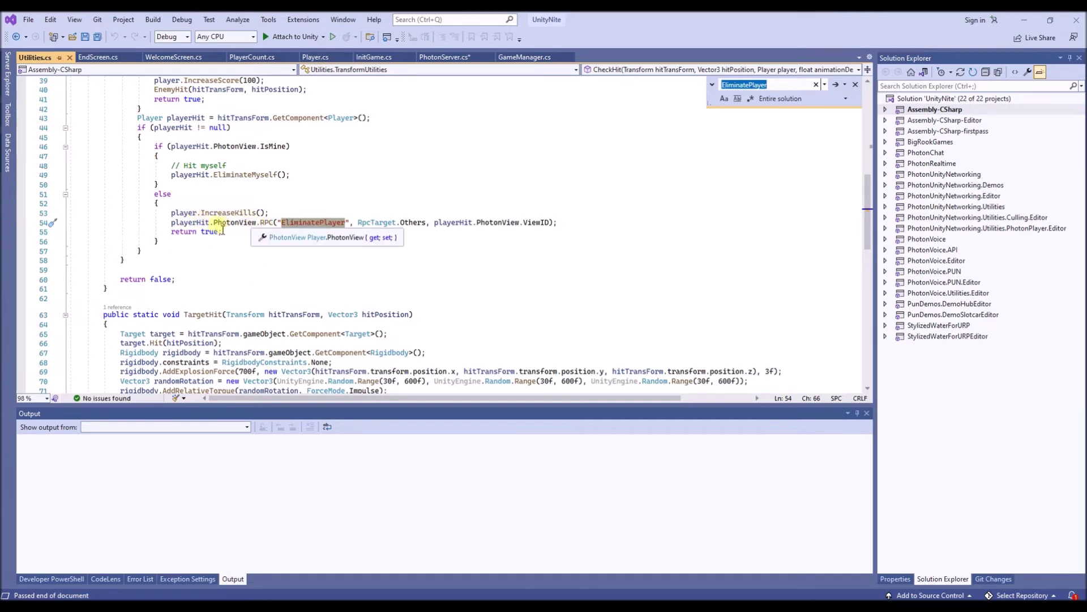
drag(170, 222, 270, 213)
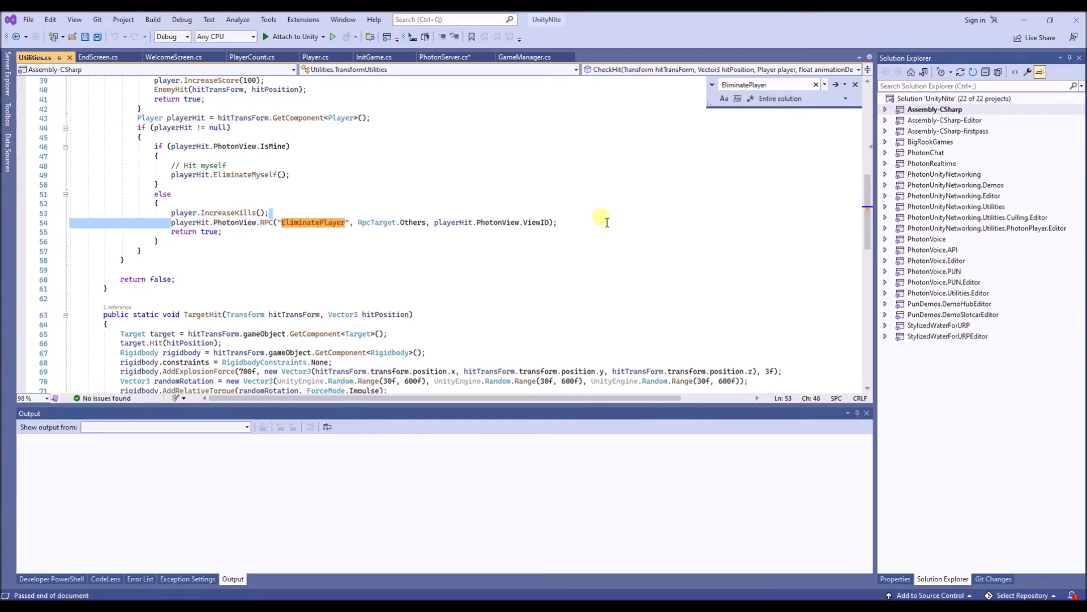
drag(606, 222, 590, 221)
click(305, 223)
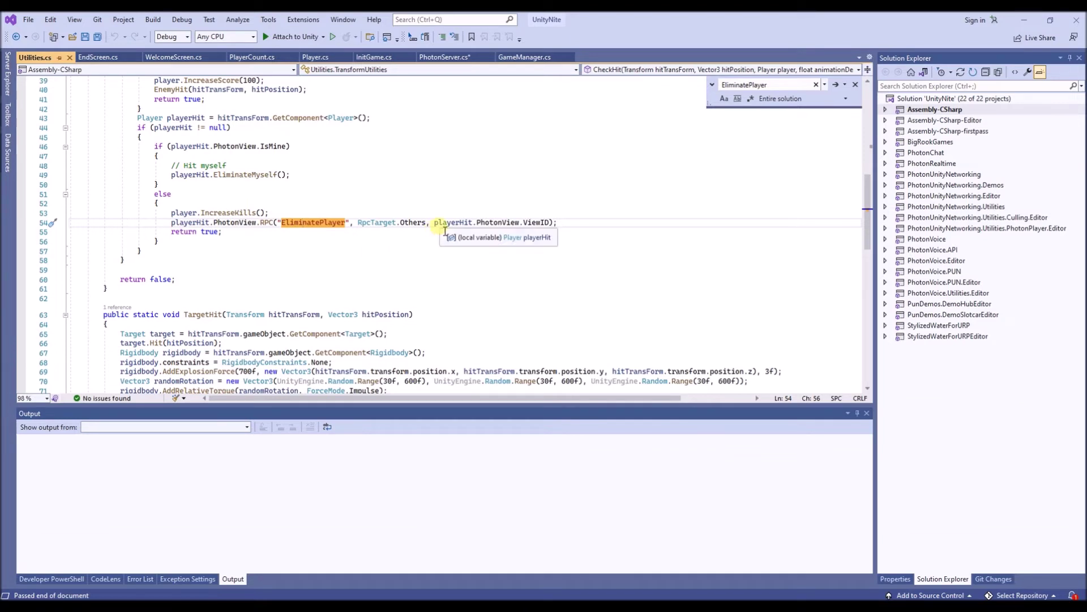
Inspect PhotonView, the ViewID argument and playerHit, then return to Player.cs's definition
double_click(497, 224)
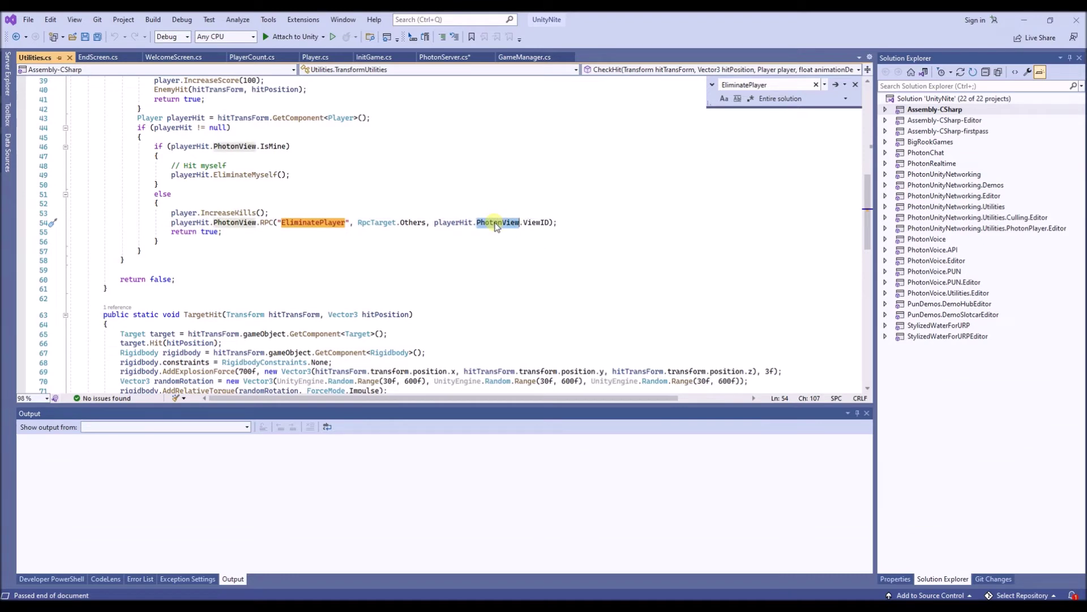
double_click(544, 223)
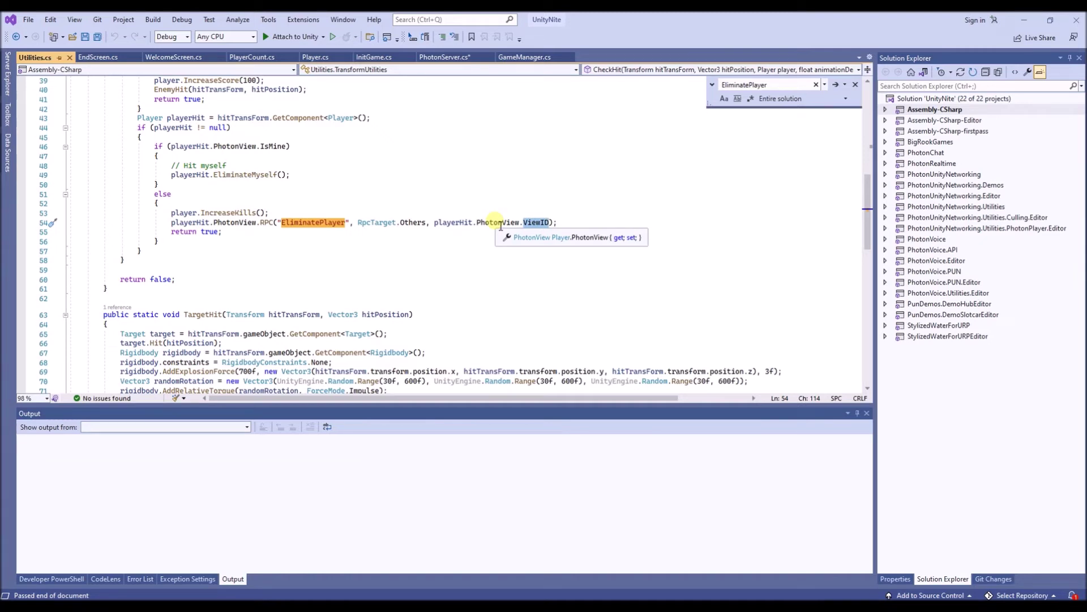
click(436, 223)
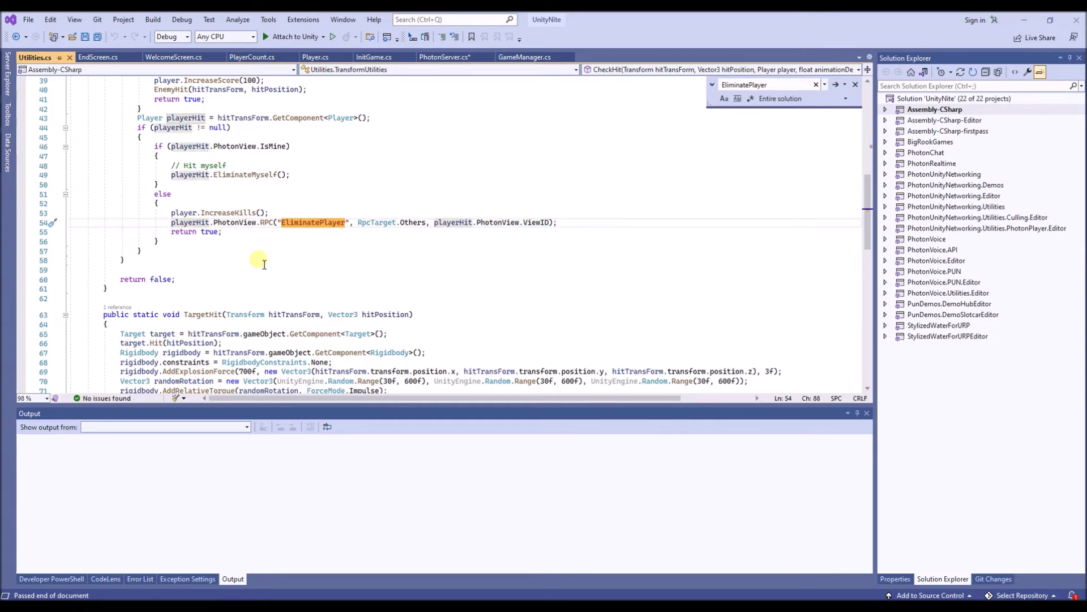
key(F3)
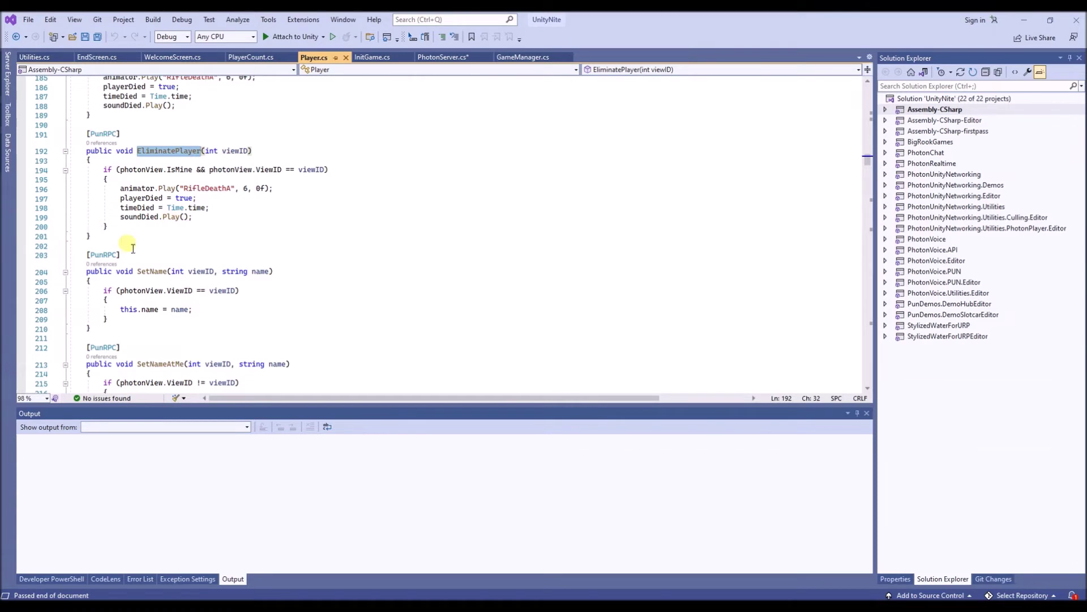
scroll(192, 282, down, 2)
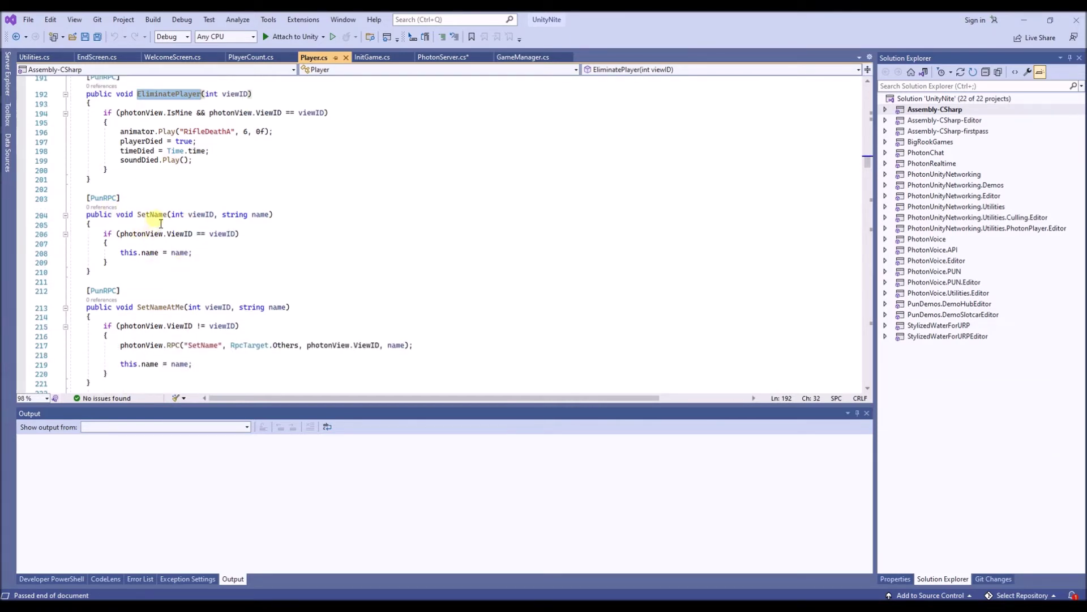
scroll(154, 270, down, 1)
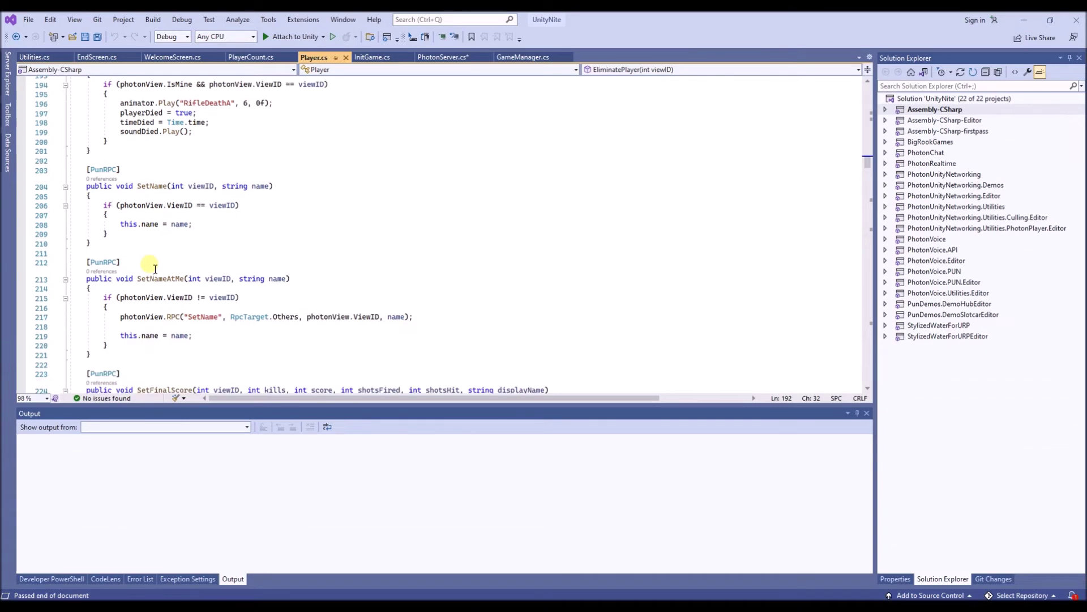
scroll(165, 243, down, 1)
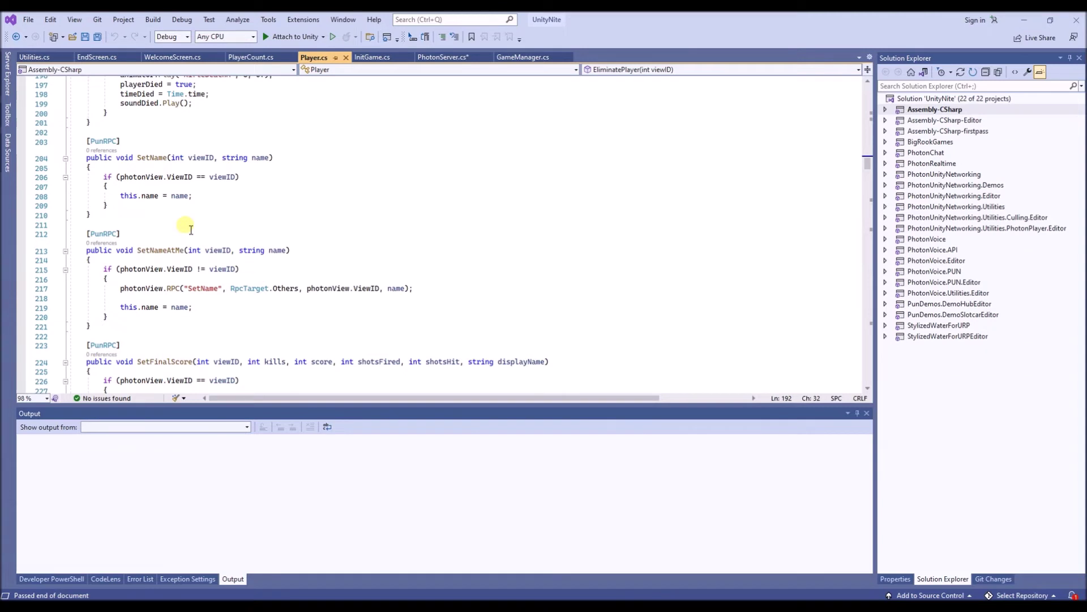
scroll(182, 225, down, 2)
scroll(126, 244, down, 2)
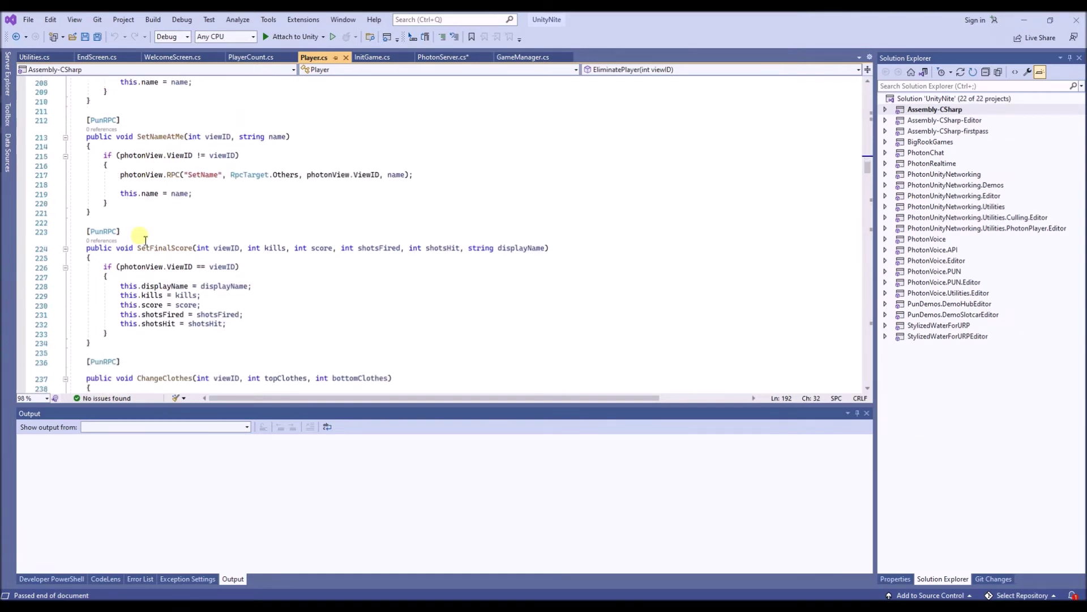
Look over SetFinalScore's shotsHit assignment and the ChangeClothes method, then return to Unity
click(168, 344)
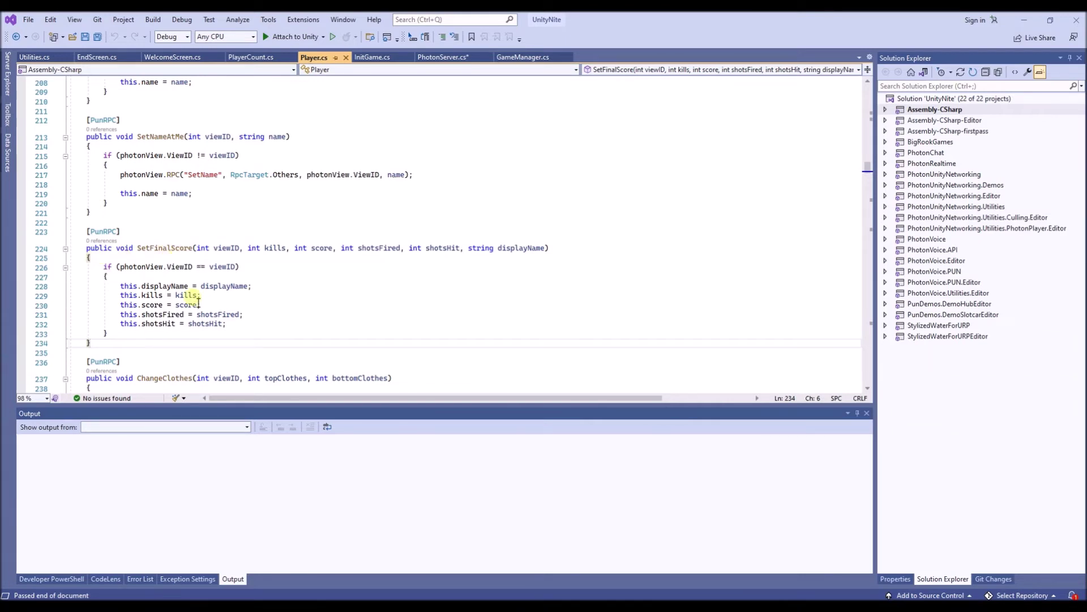
click(184, 327)
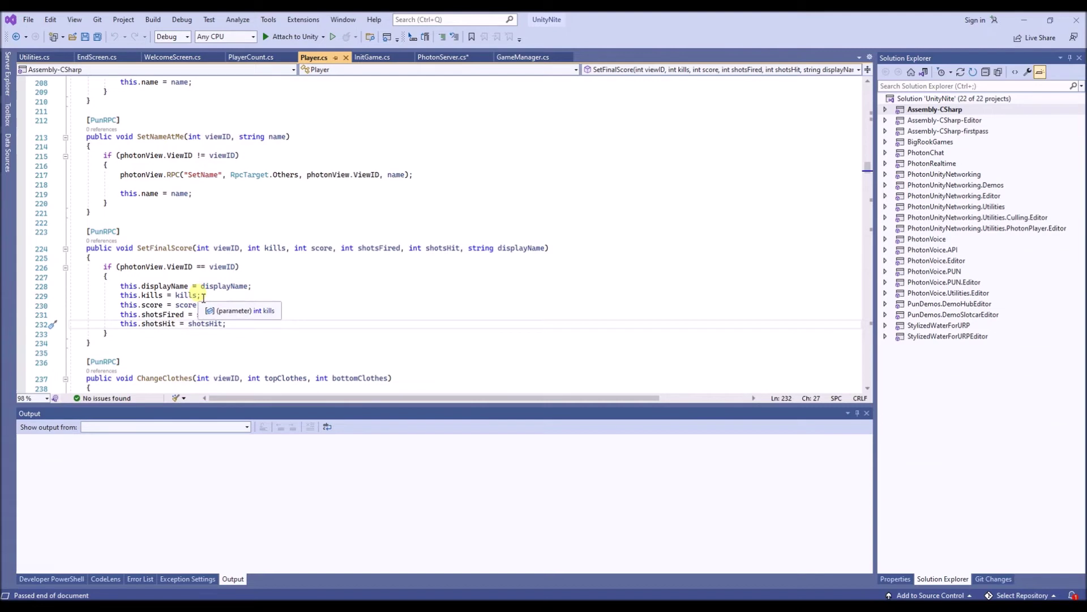
scroll(203, 299, down, 1)
scroll(202, 299, down, 3)
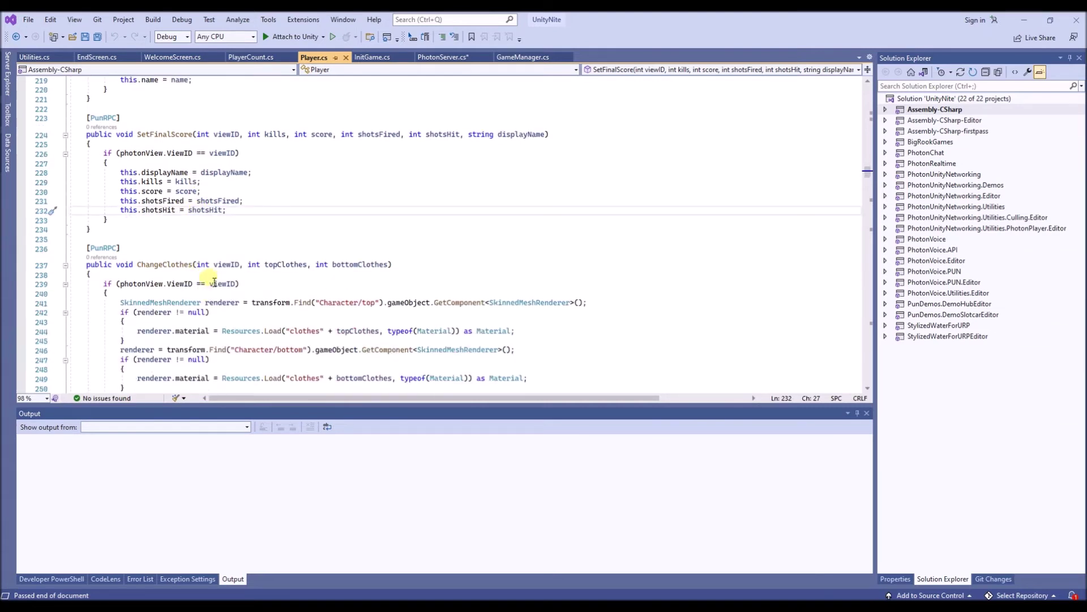
double_click(140, 263)
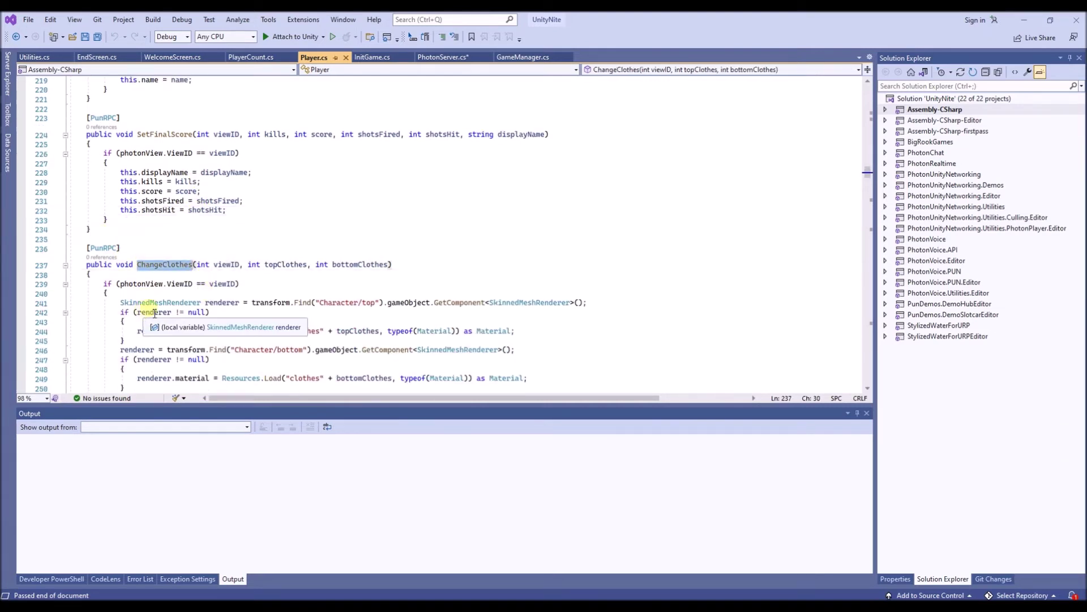
scroll(155, 312, down, 3)
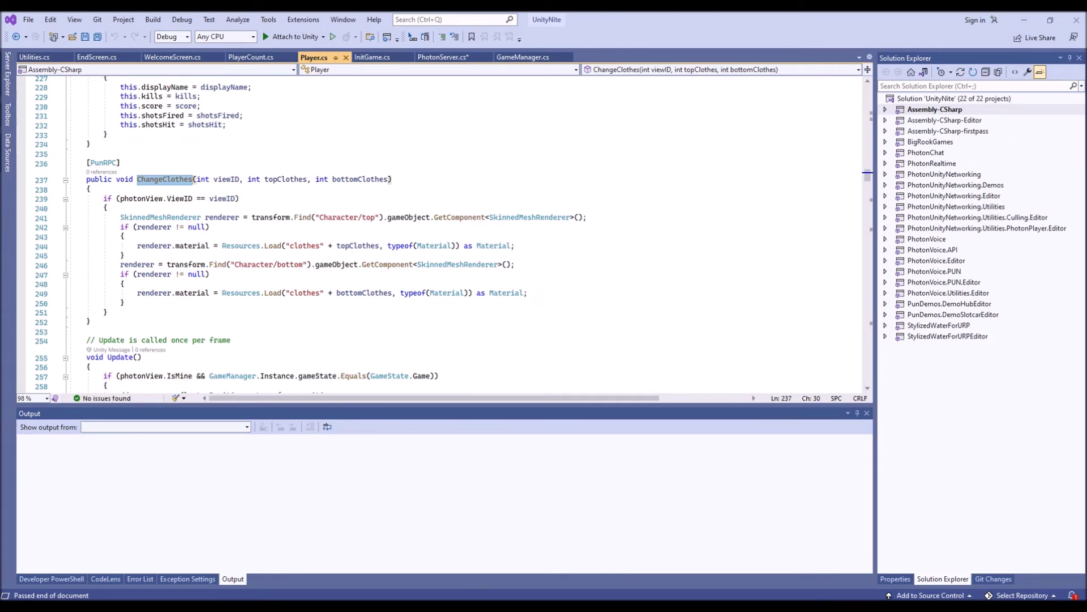
key(alt+Tab)
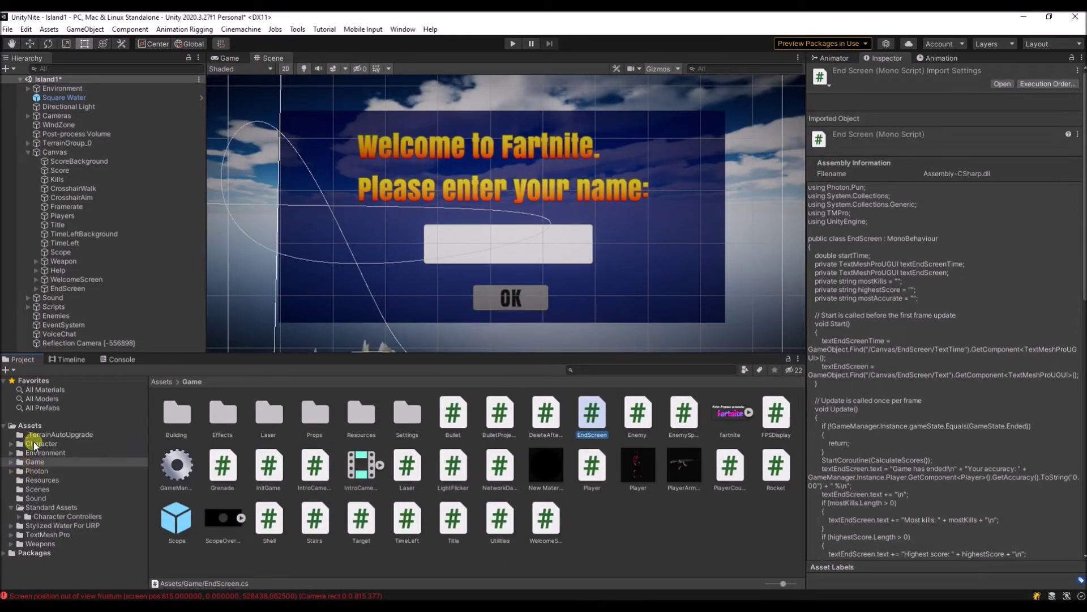
Open the Resources Player prefab, select its top and bottom clothing meshes, then return to Visual Studio
click(49, 479)
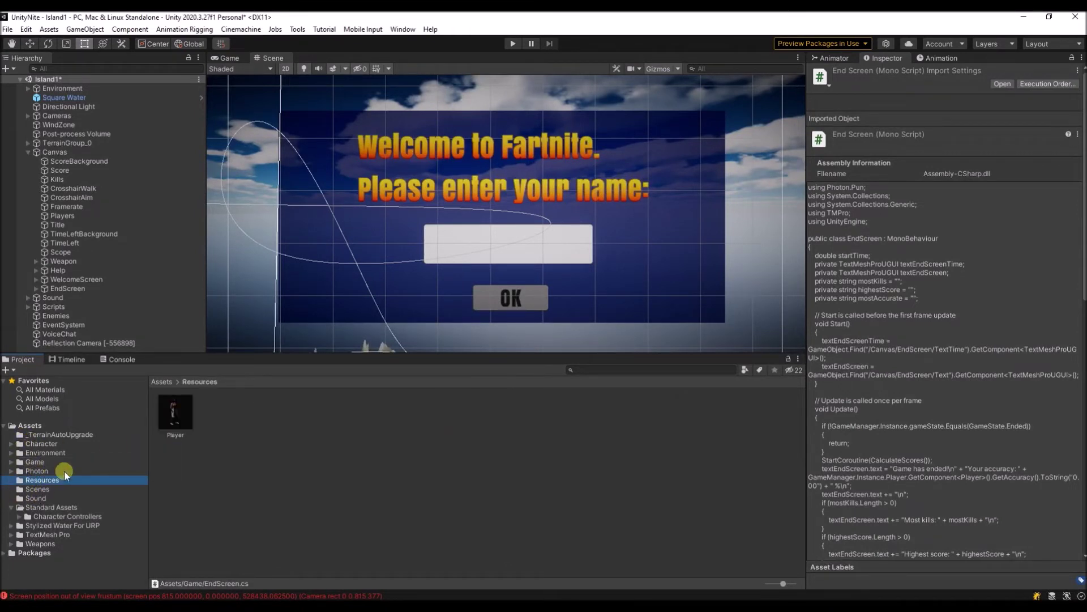
double_click(176, 414)
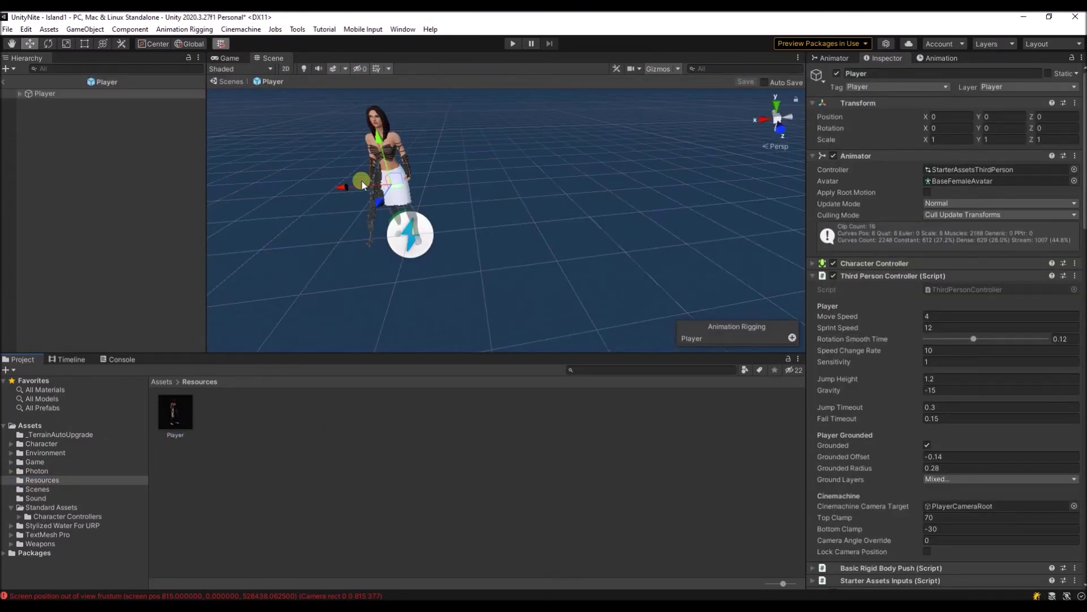
click(409, 161)
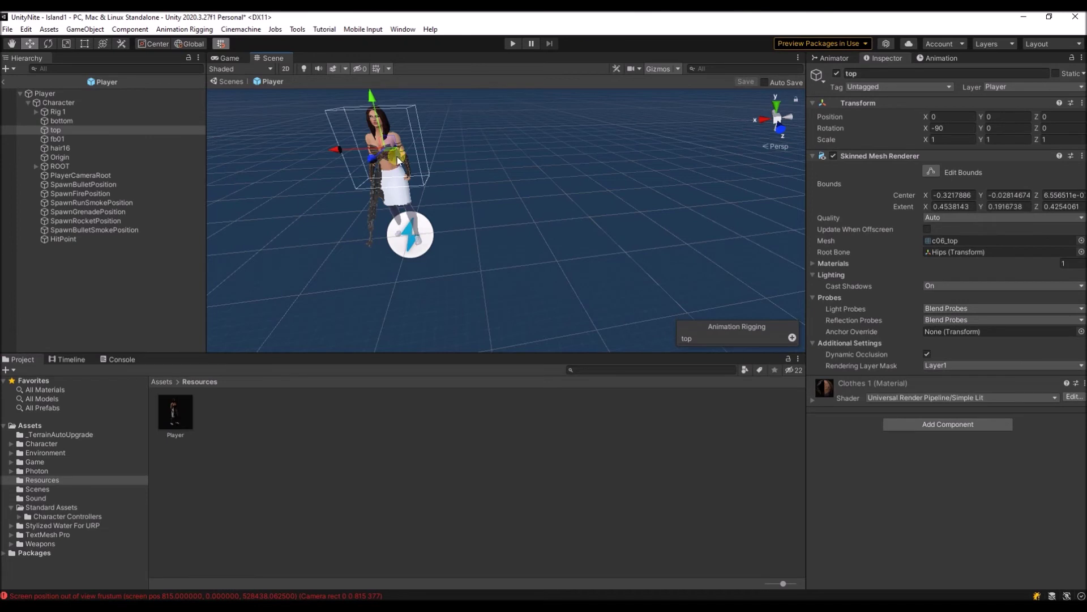
click(399, 203)
click(398, 193)
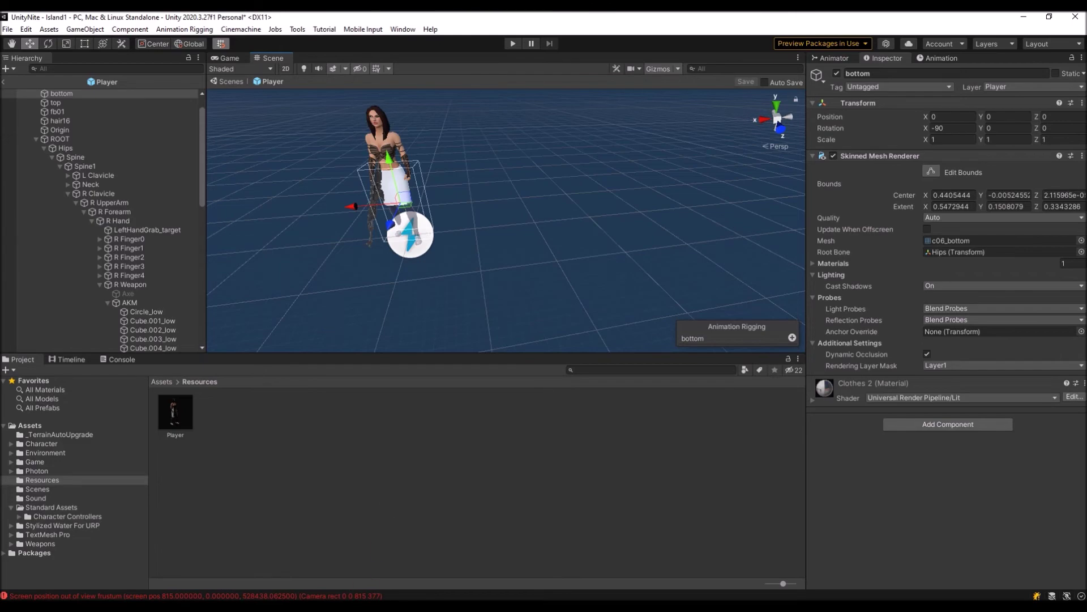
click(396, 534)
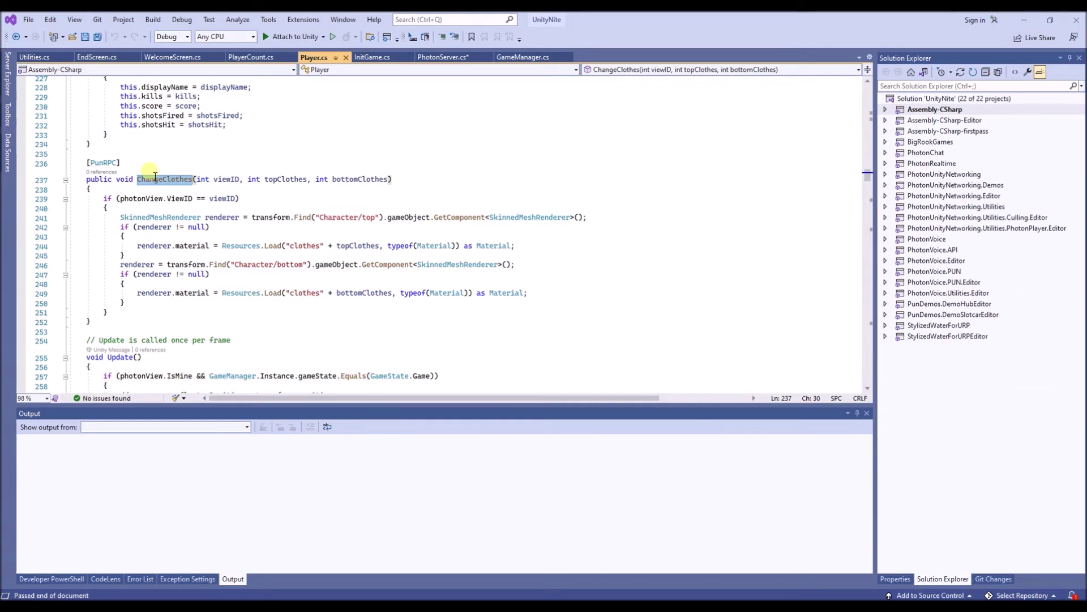
Highlight ChangeClothes's viewID, topClothes and bottomClothes parameters and select its material-loading block
double_click(289, 179)
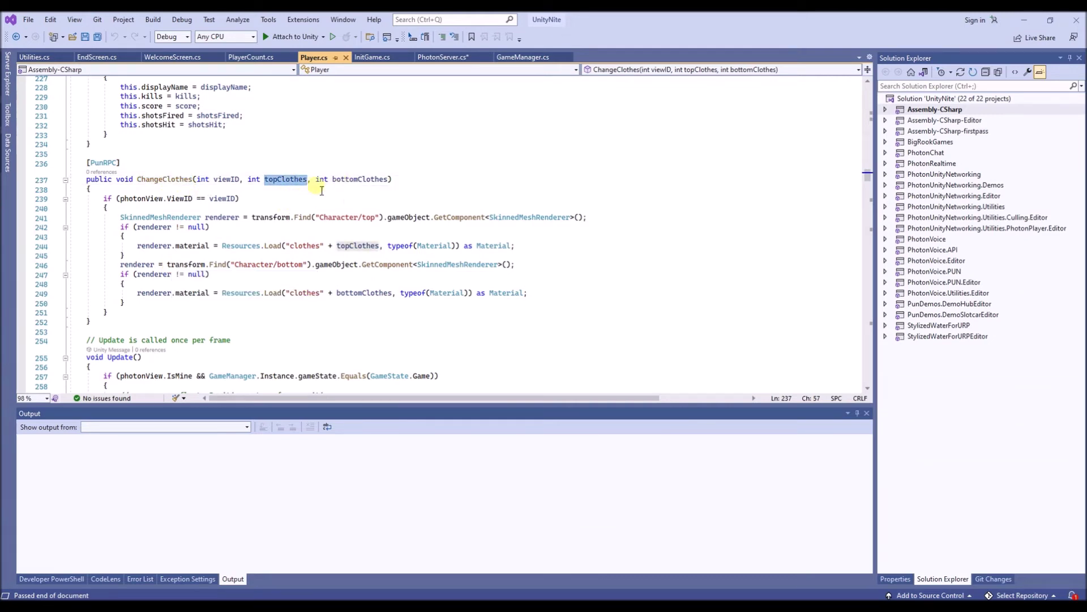
double_click(226, 179)
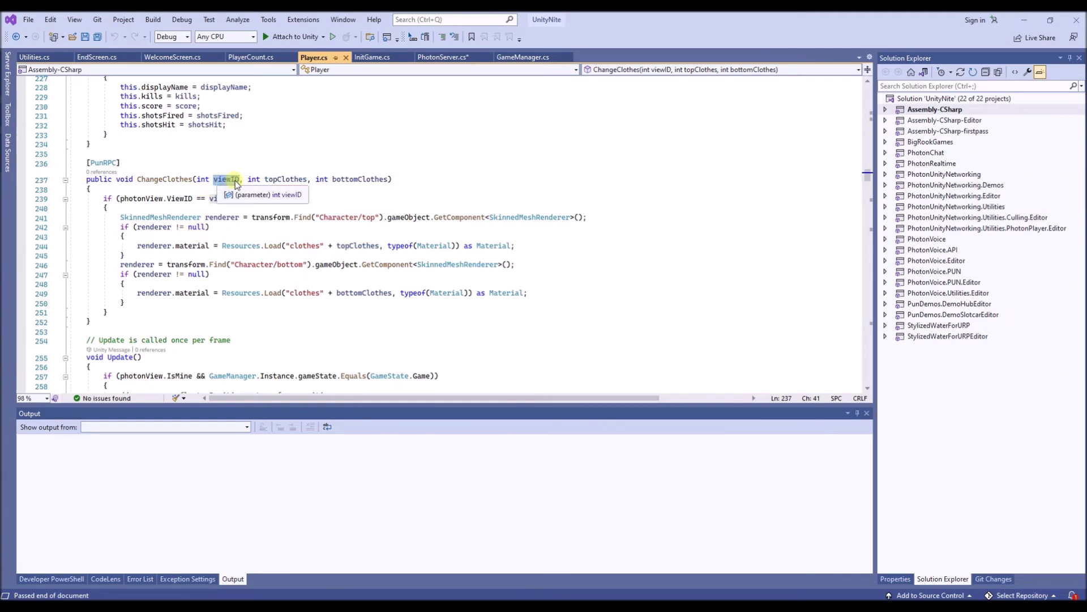
click(285, 182)
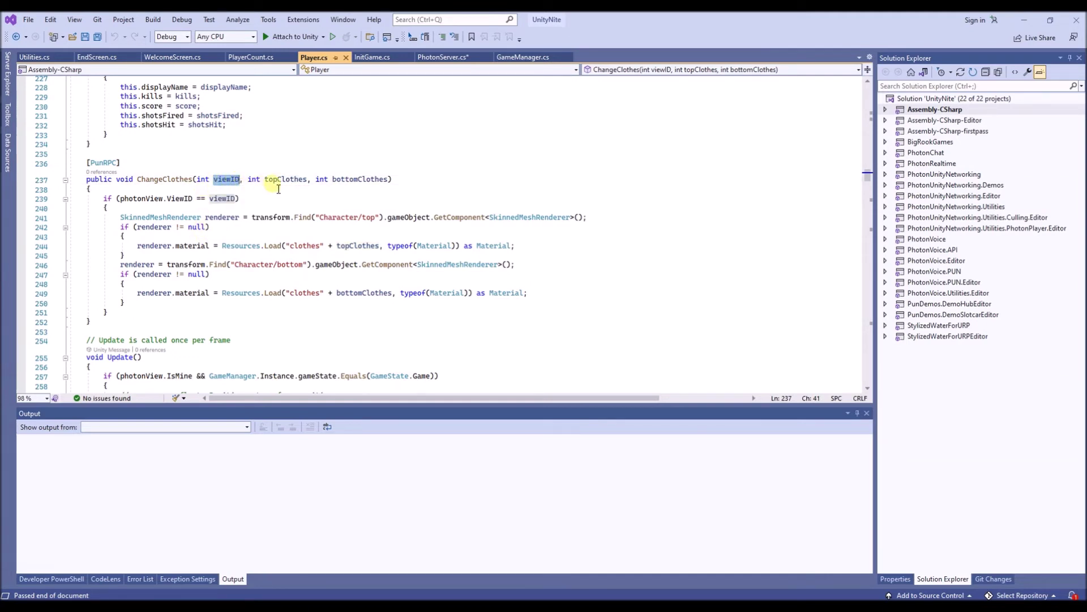
double_click(355, 185)
double_click(278, 182)
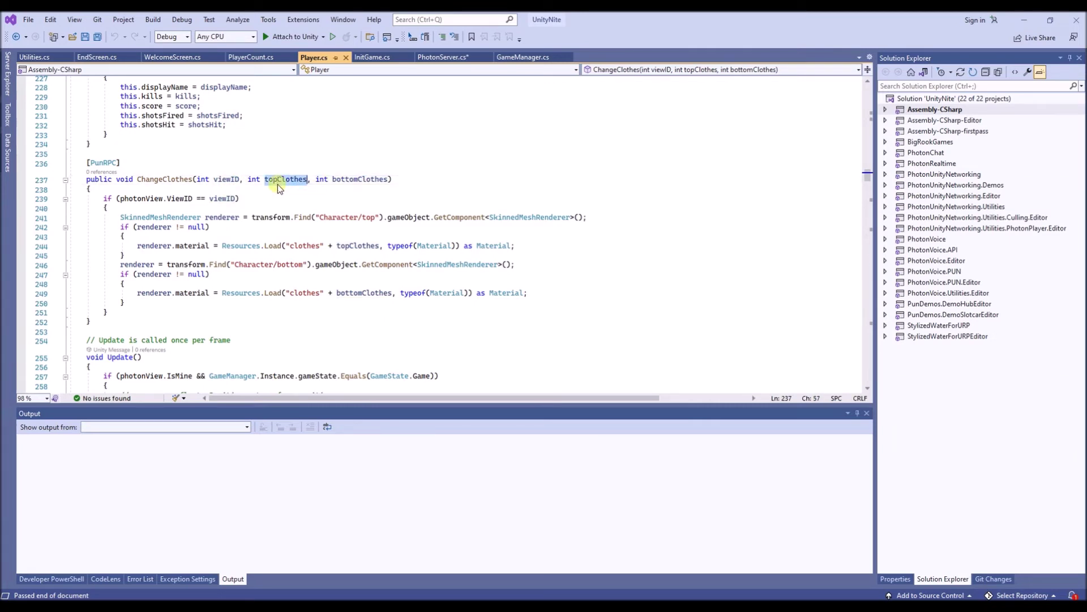
double_click(333, 181)
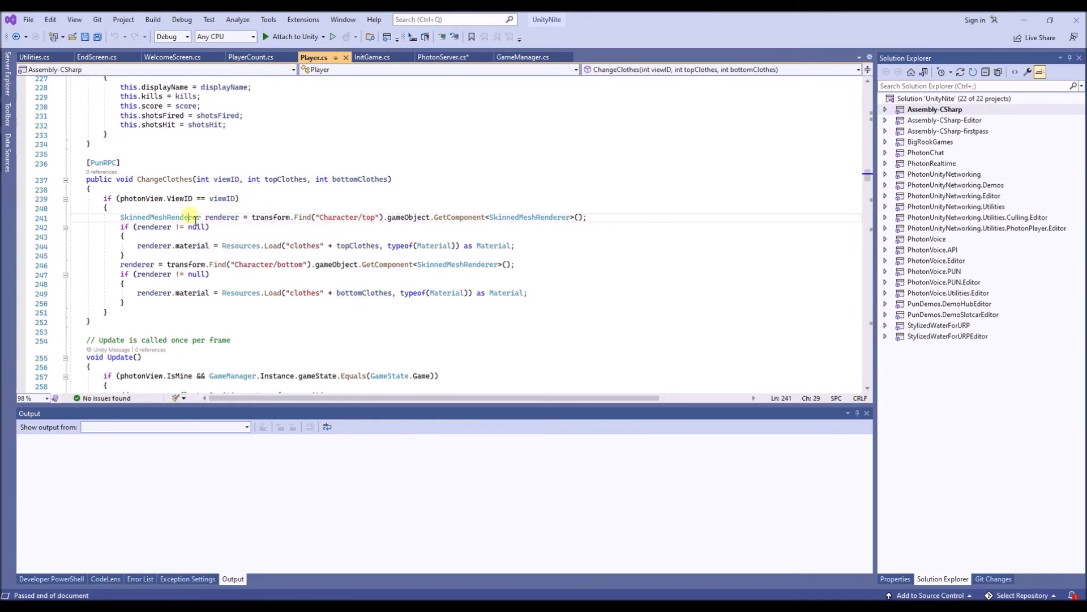
mouse_move(190, 218)
mouse_down()
mouse_move(208, 240)
mouse_move(219, 316)
mouse_up()
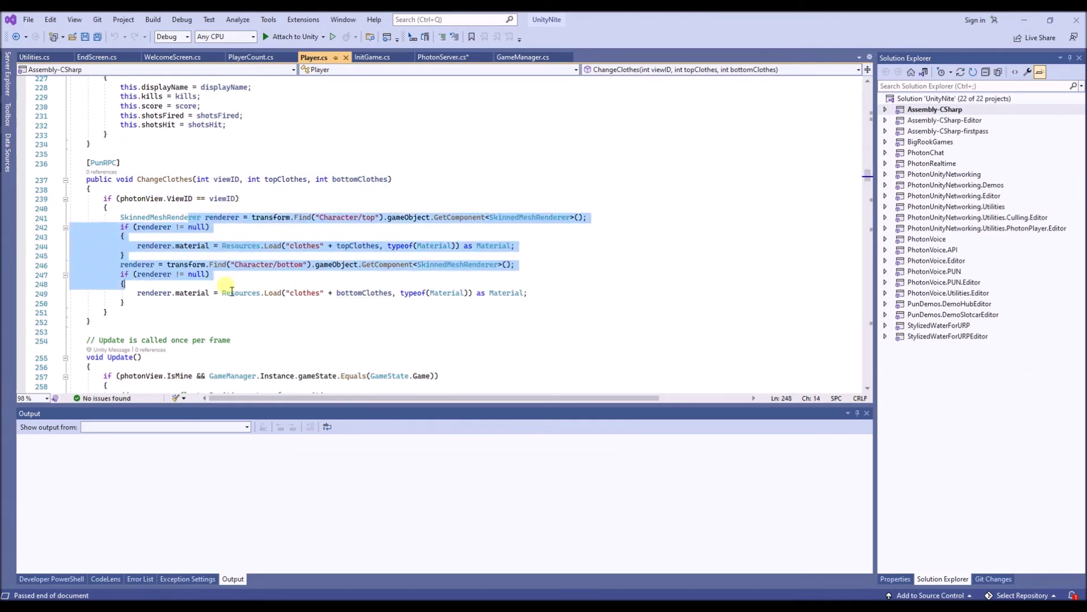
click(218, 318)
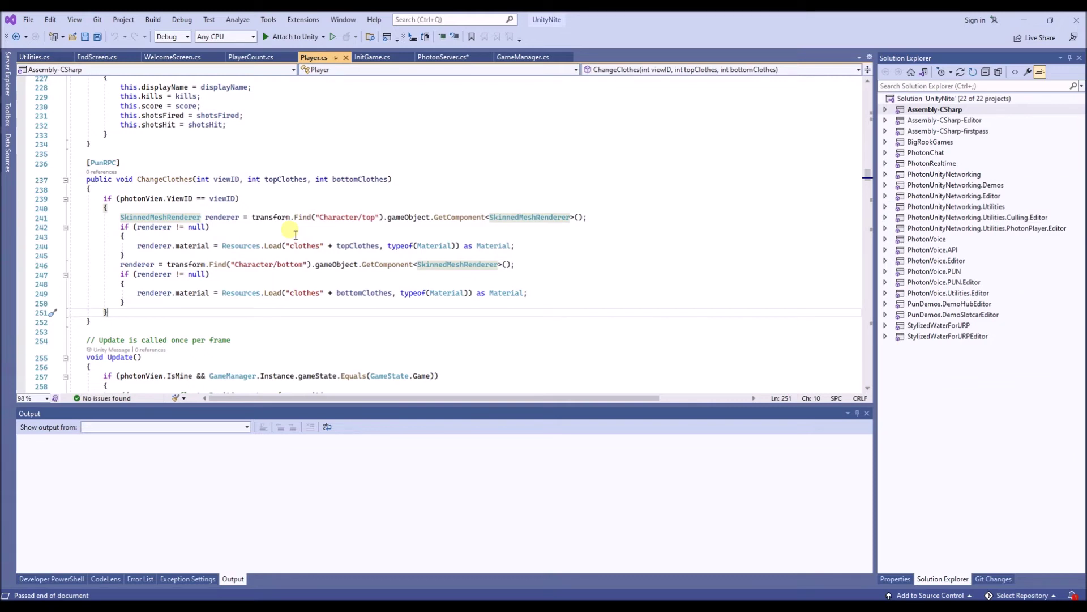
scroll(296, 235, down, 1)
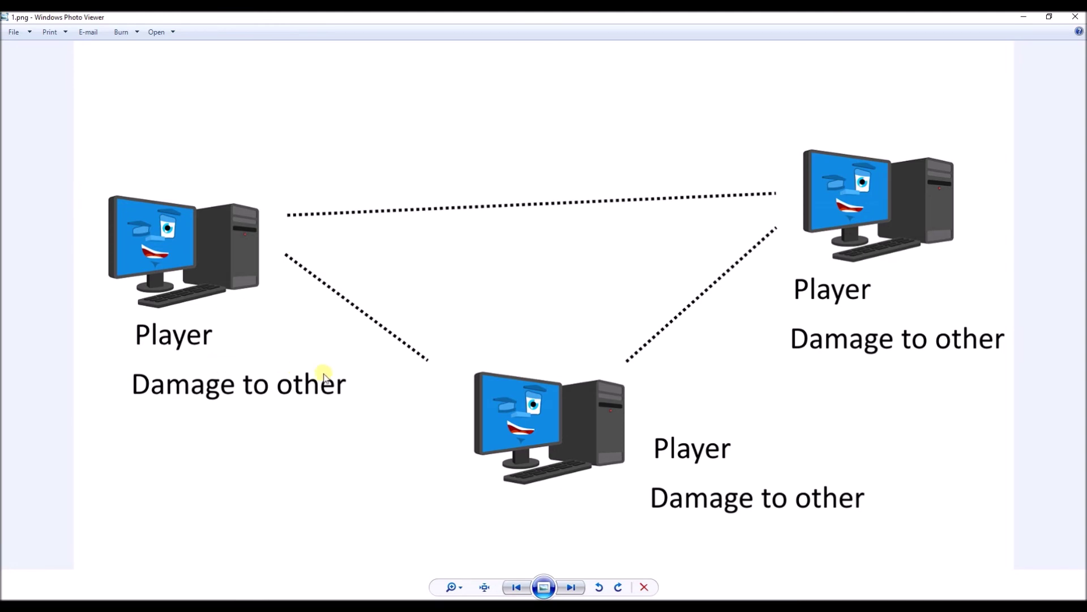
Show the Game Time (2.png) and Voice links (3.png) diagrams, then switch to Unity
click(569, 586)
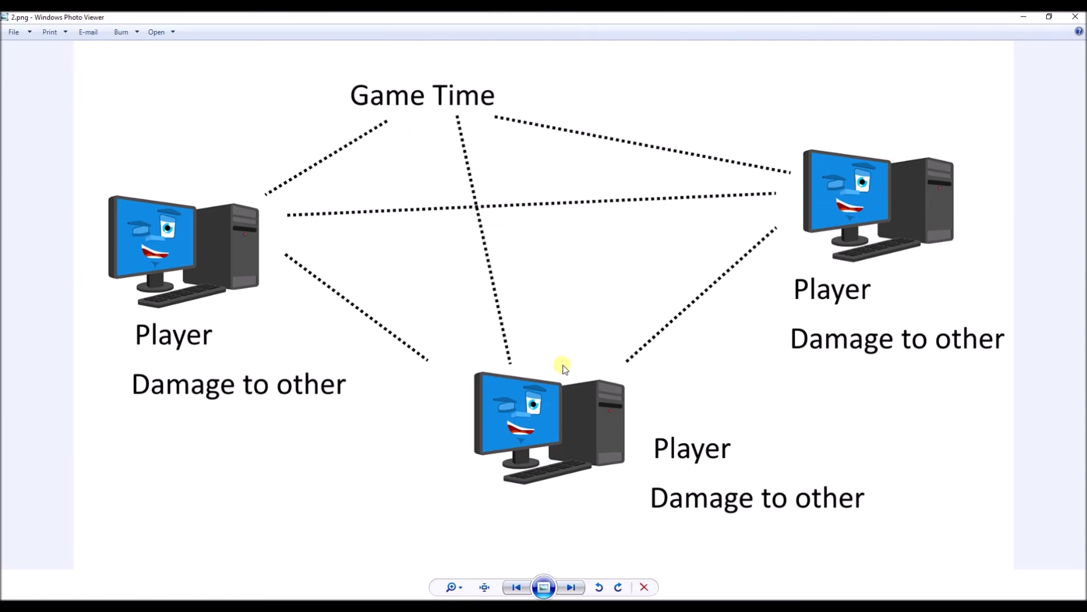
click(565, 585)
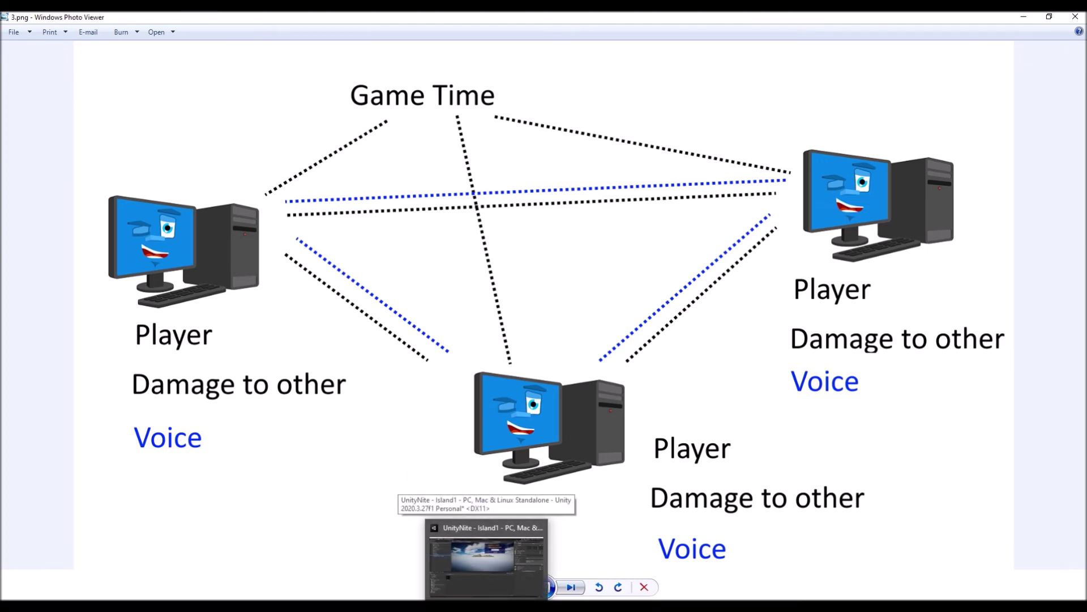
click(486, 556)
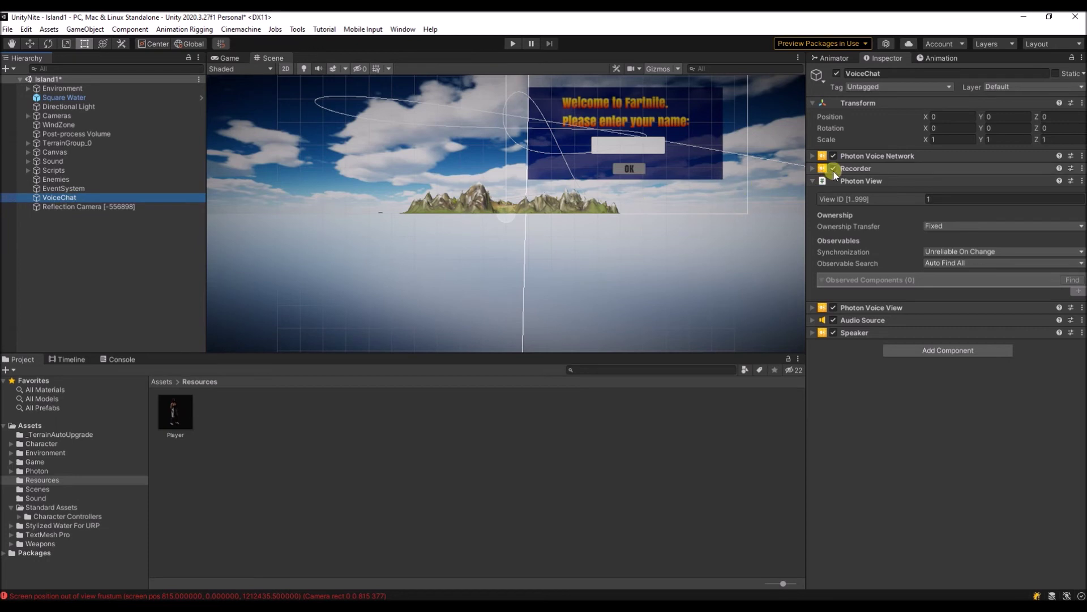
Collapse VoiceChat's Photon View component and open the Add Component list
click(814, 182)
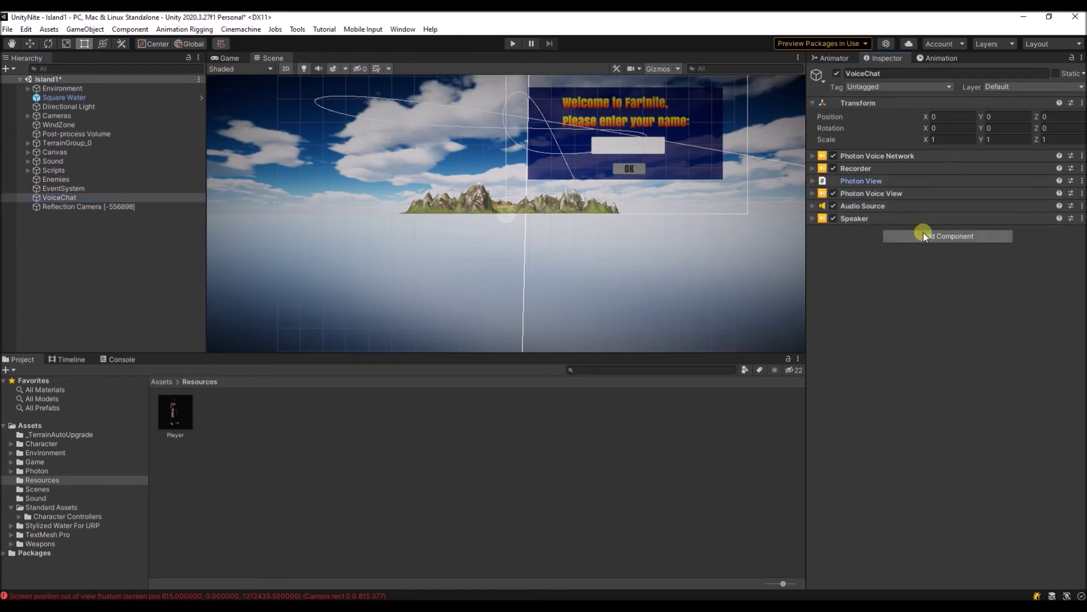
click(924, 232)
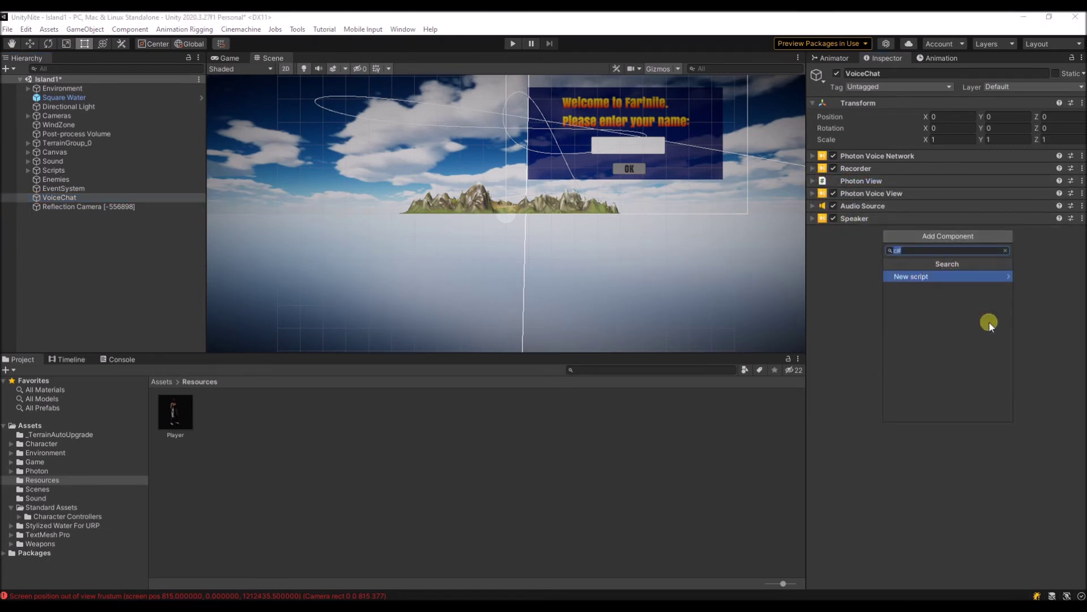
text(phot)
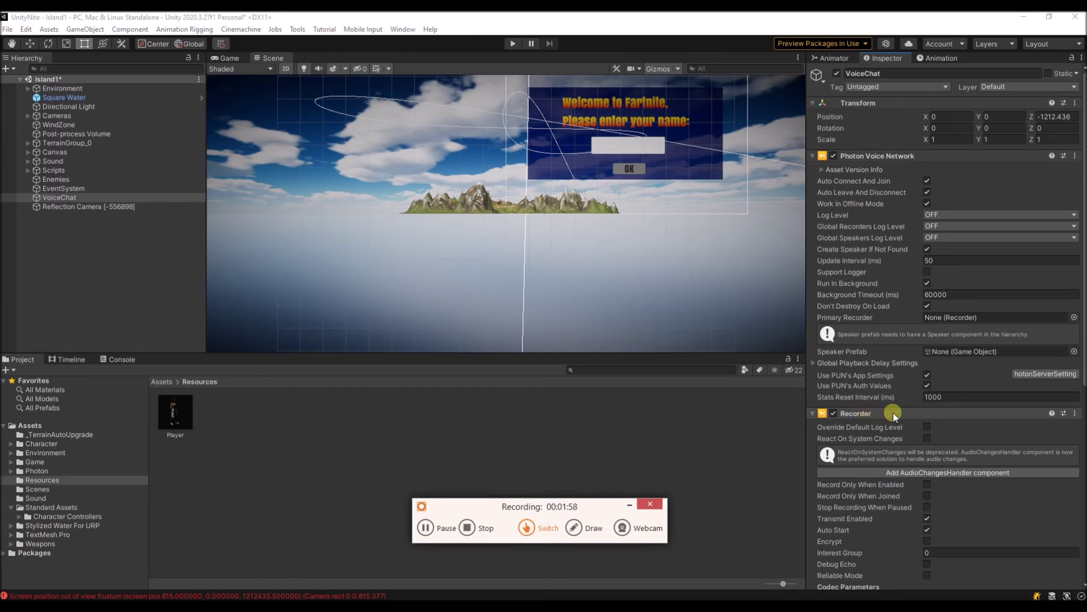
Assign the VoiceChat Recorder as Primary Recorder, keeping the voice network log level OFF
mouse_move(894, 414)
mouse_down()
mouse_move(962, 317)
mouse_move(952, 317)
mouse_up()
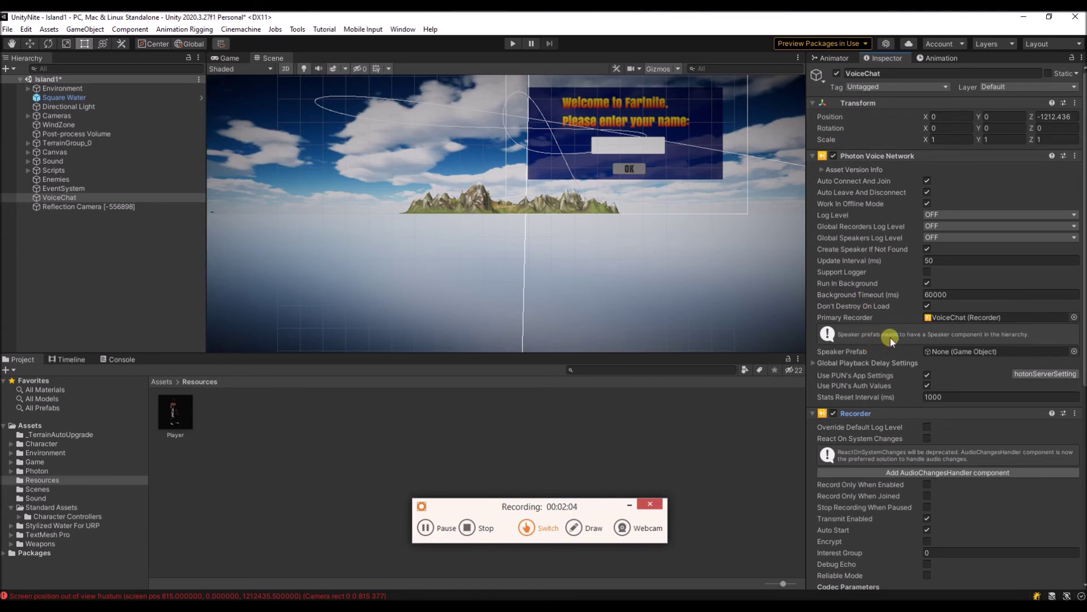
click(955, 215)
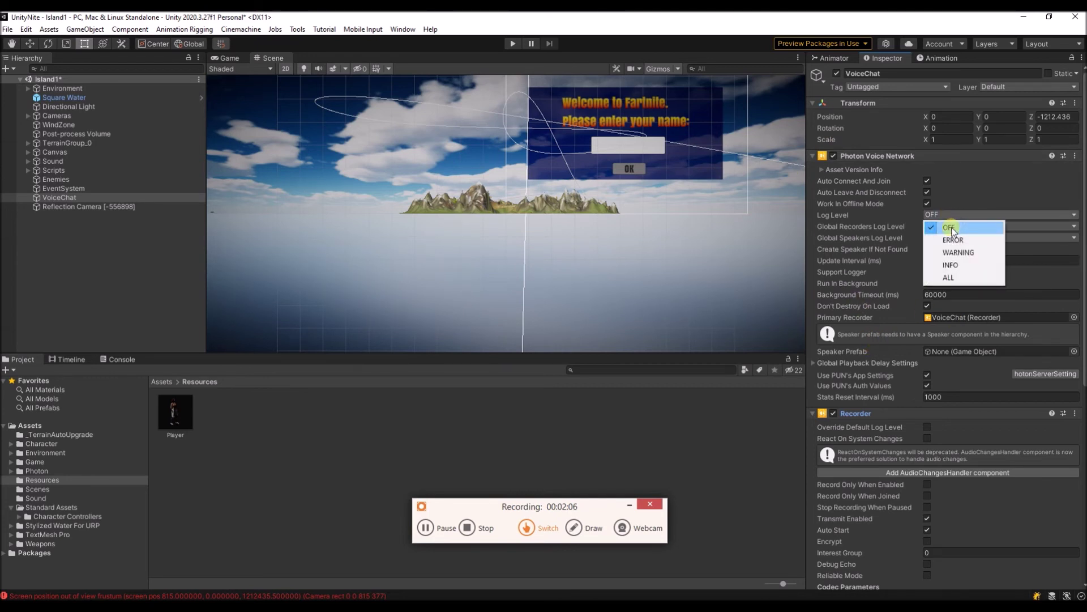
click(952, 226)
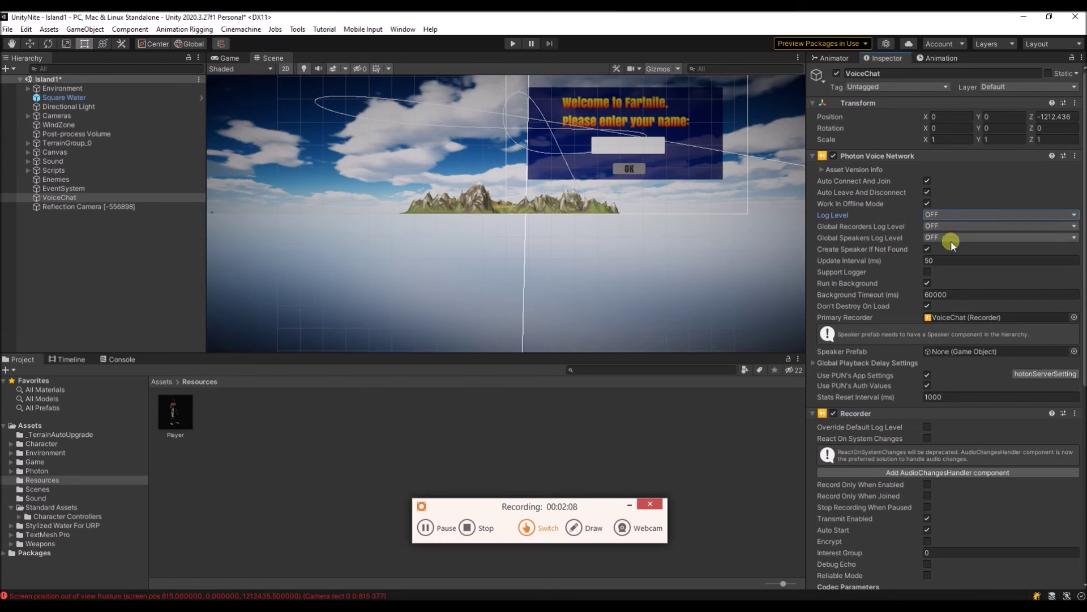
scroll(914, 272, down, 10)
scroll(878, 337, down, 5)
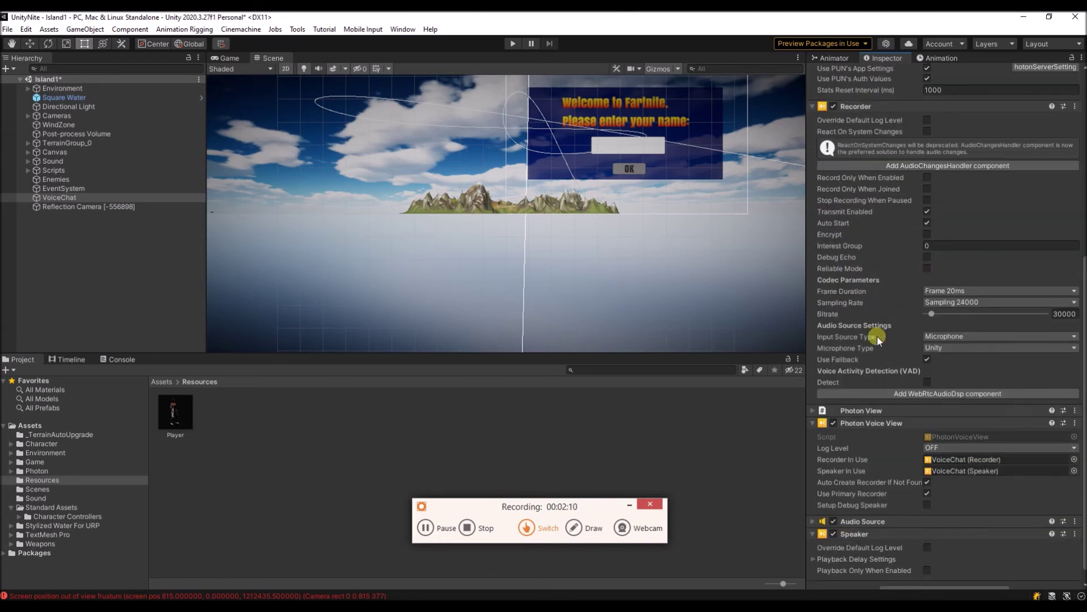
scroll(885, 336, down, 1)
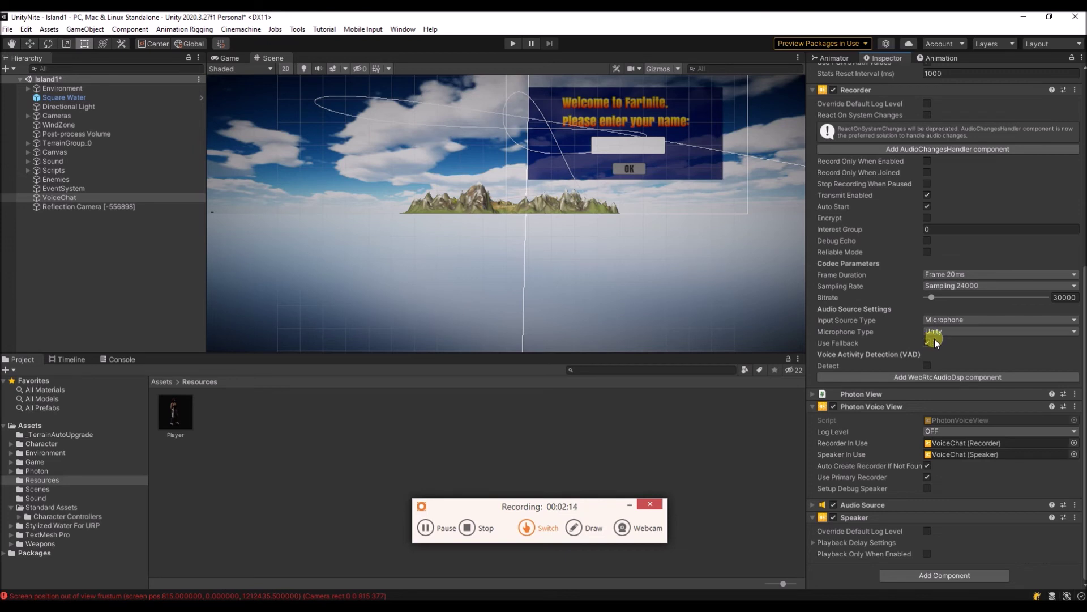
Review the Photon Voice View log level, then raise the Audio Source's Reverb Zone Mix
click(960, 432)
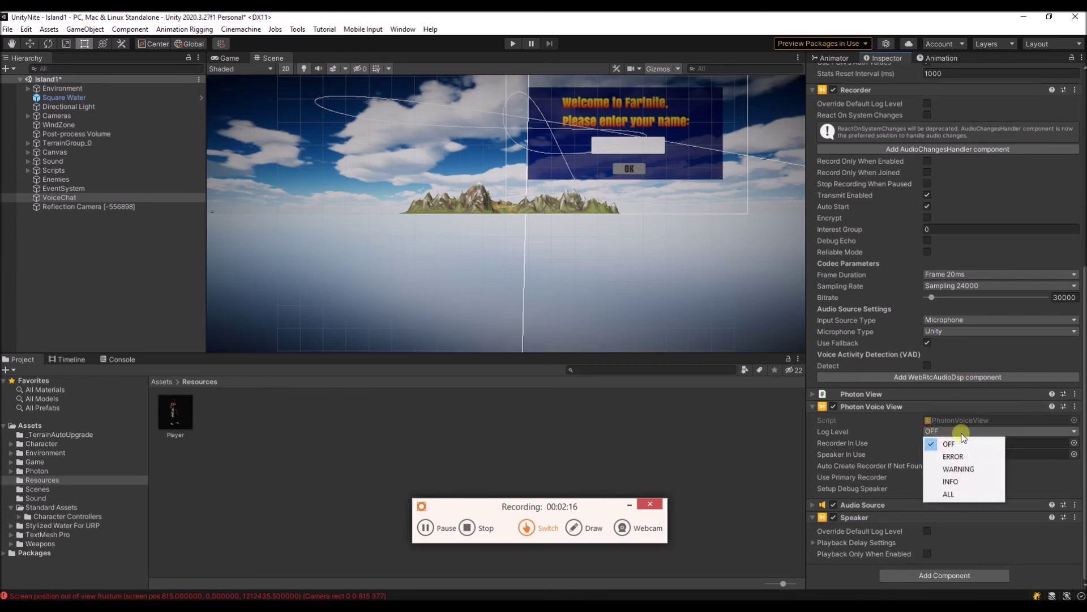
click(1028, 420)
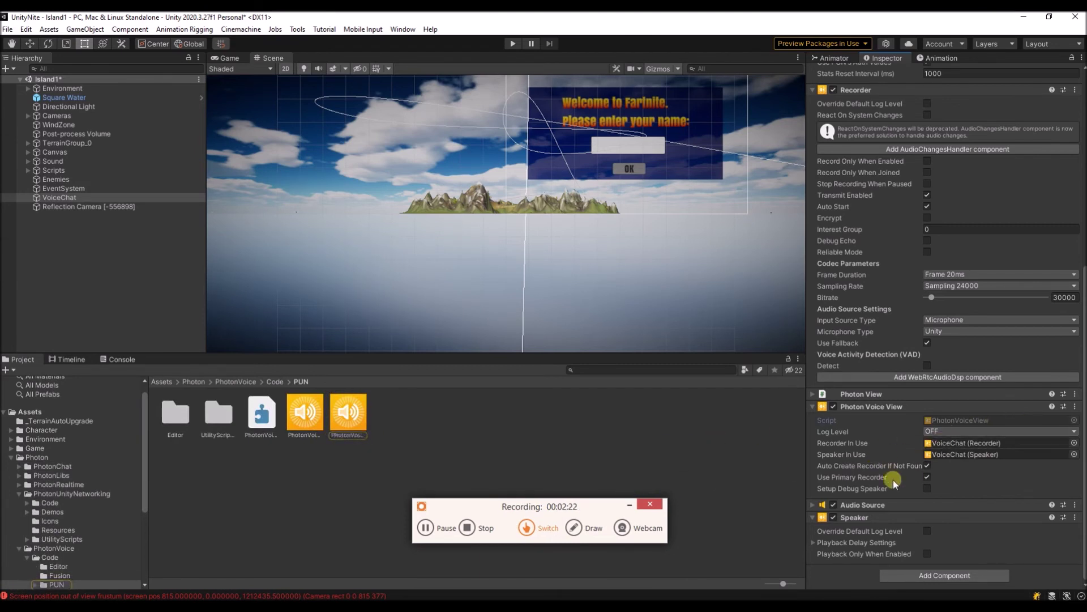
click(815, 504)
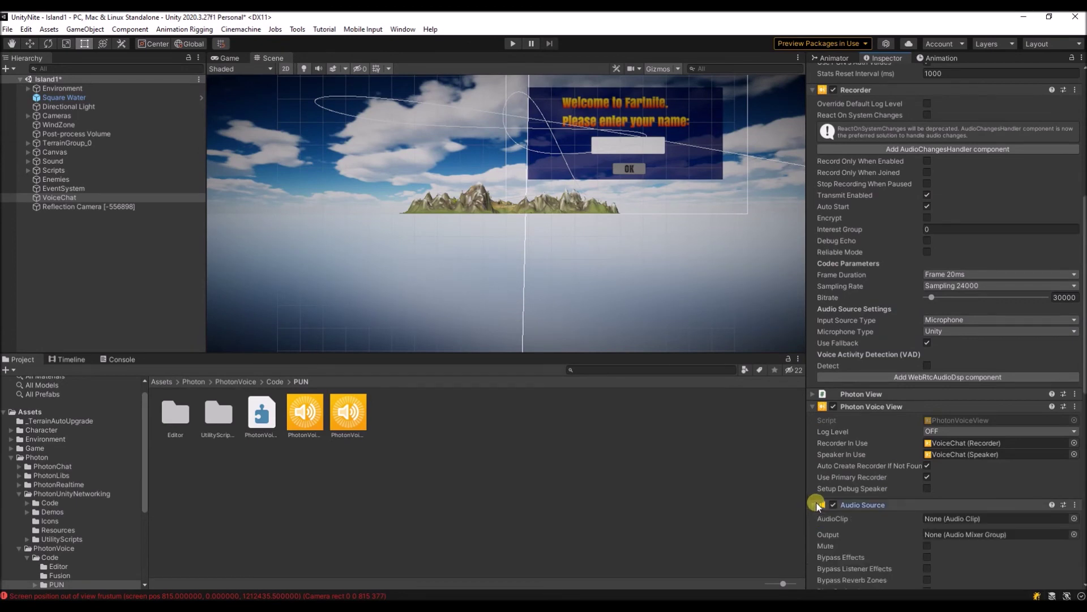
scroll(841, 425, down, 5)
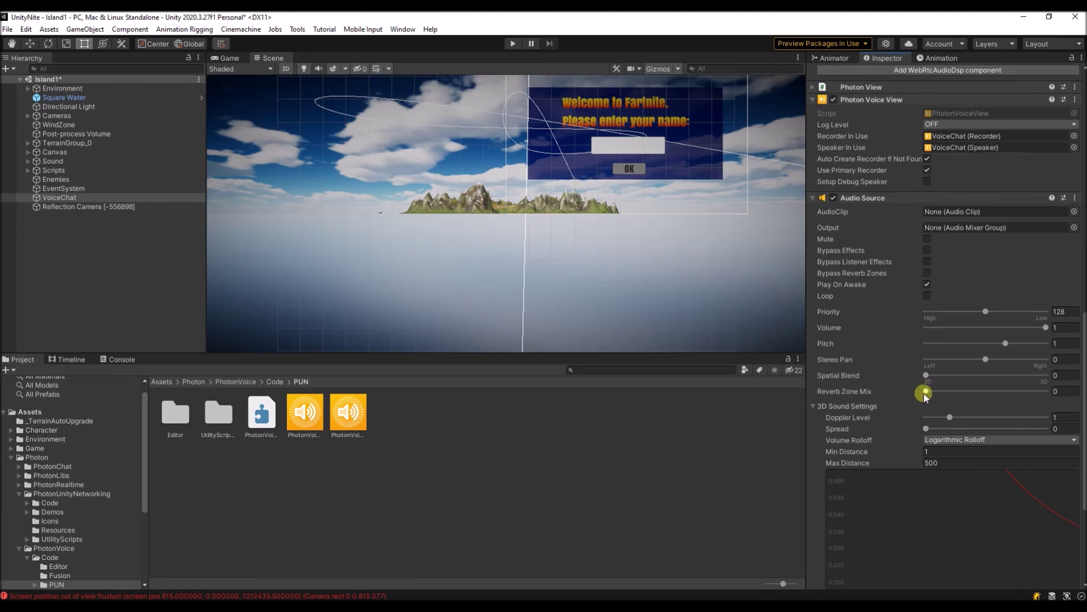
mouse_move(933, 396)
mouse_down()
mouse_move(1047, 396)
mouse_move(928, 394)
mouse_up()
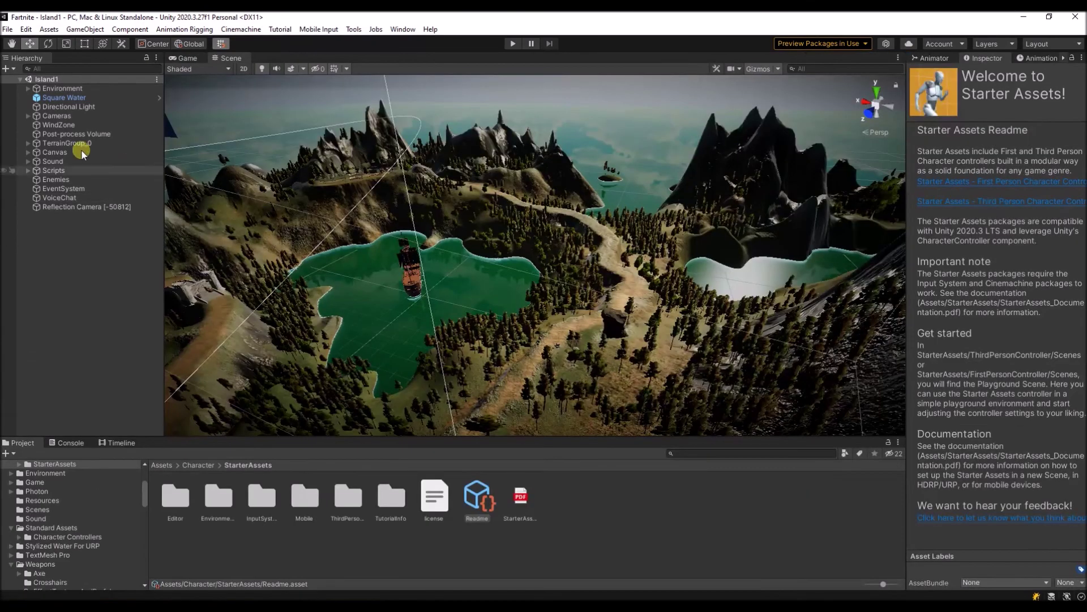
Build and run Fartnite, then enter the built game as player Peter
click(7, 29)
click(25, 180)
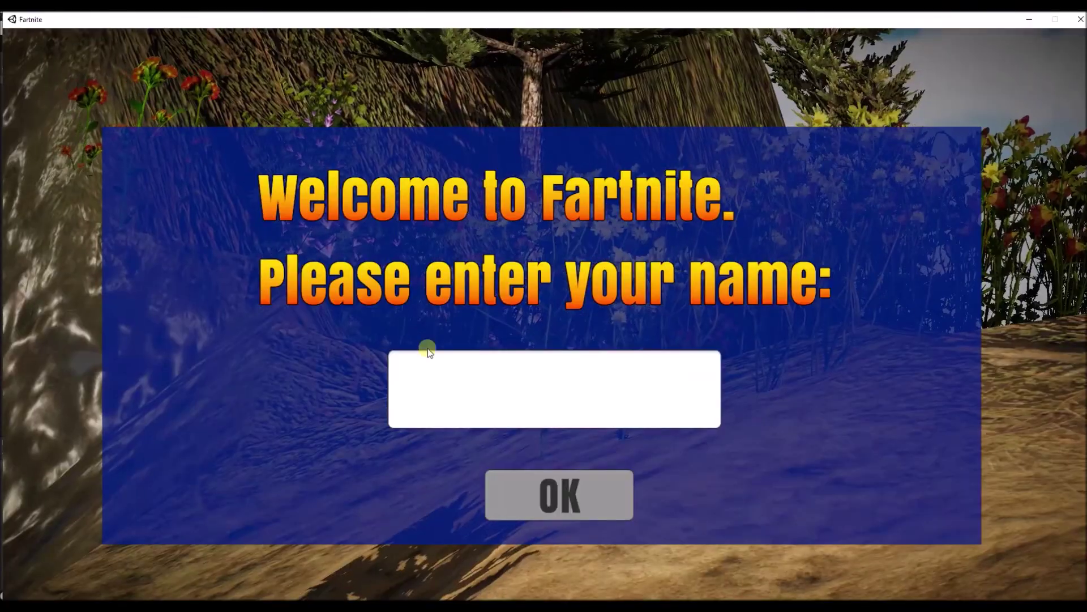
click(440, 383)
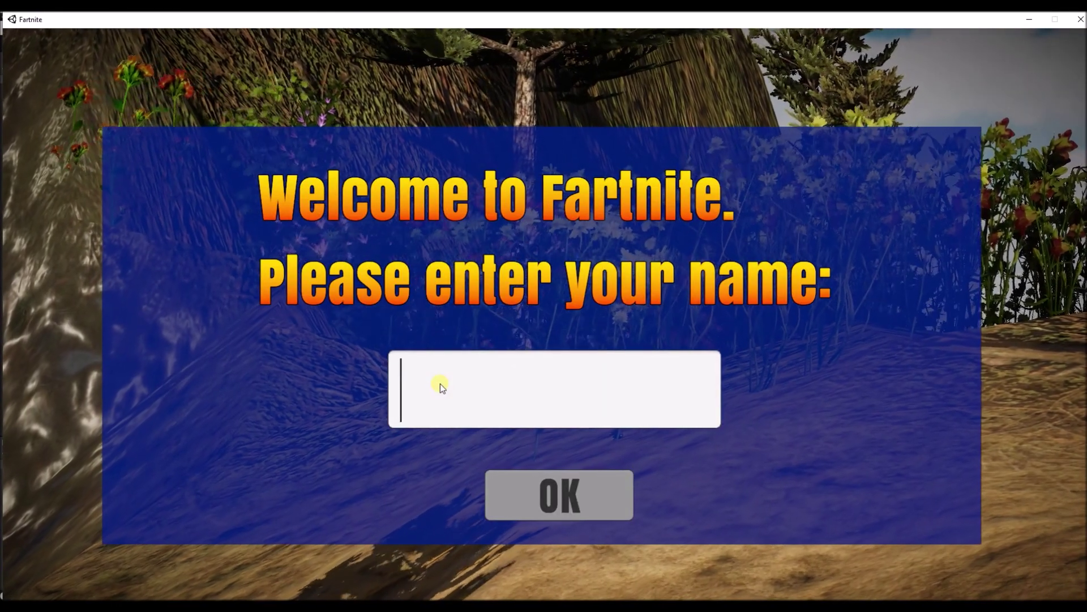
text(Peter)
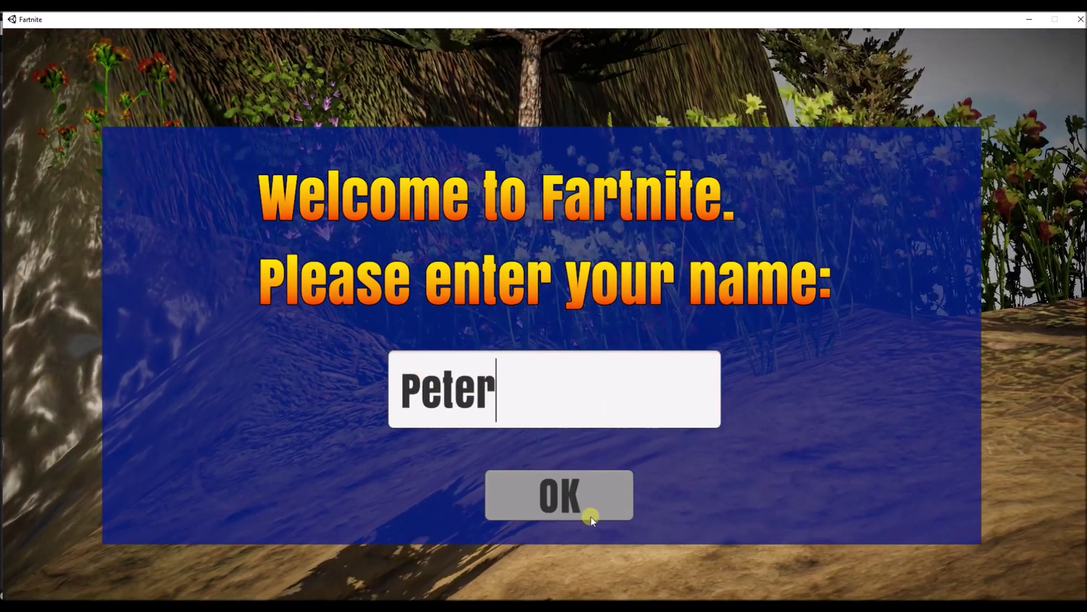
click(577, 510)
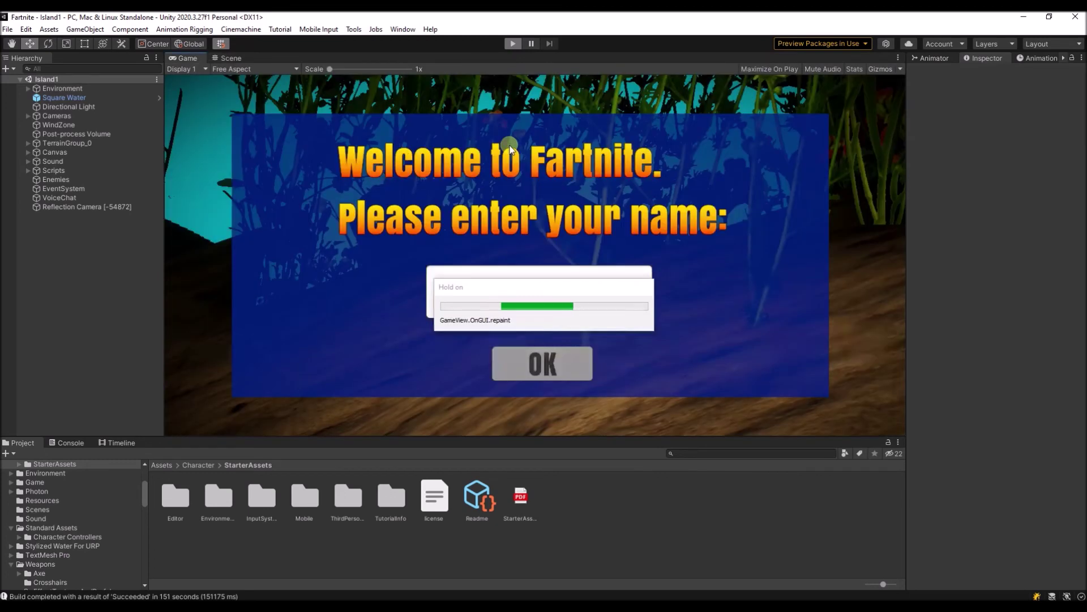
Join the editor session as Mark, then compare both Player(Clone) objects' Photon View settings
click(457, 292)
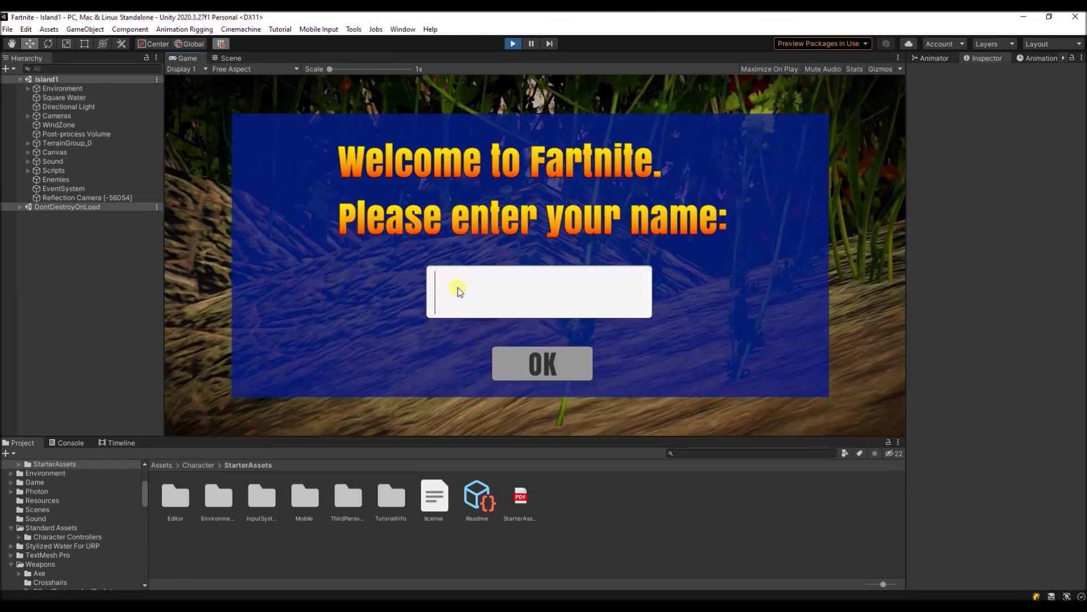
text(Mark)
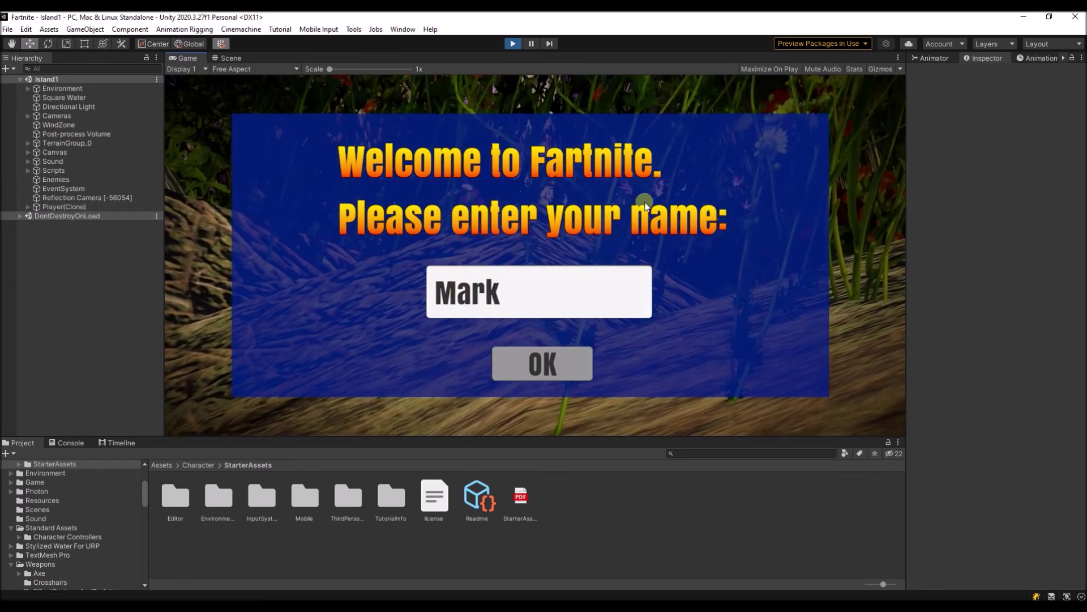
click(514, 358)
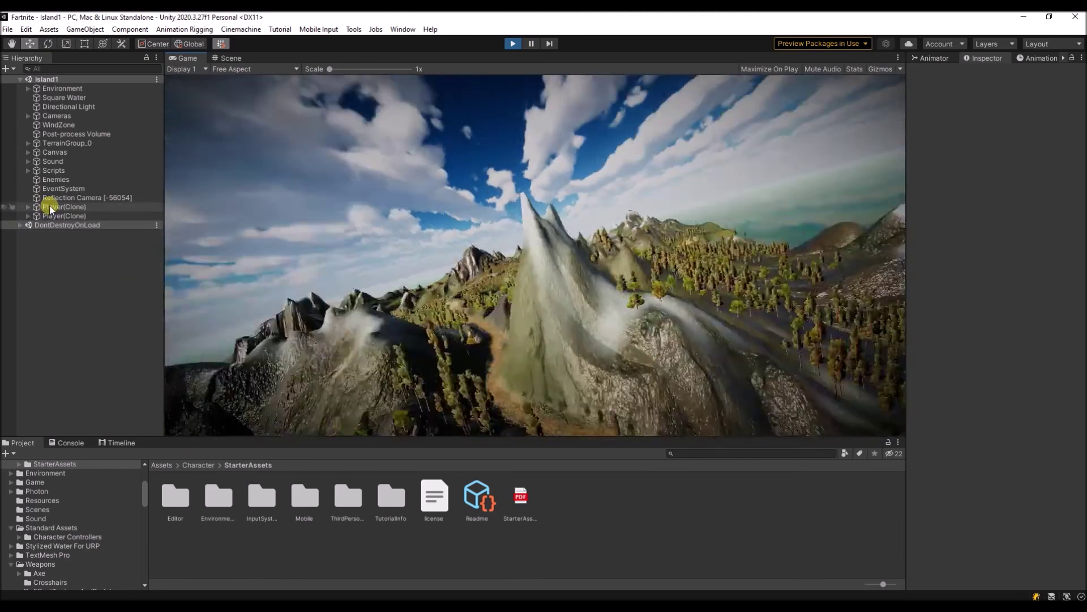
click(54, 208)
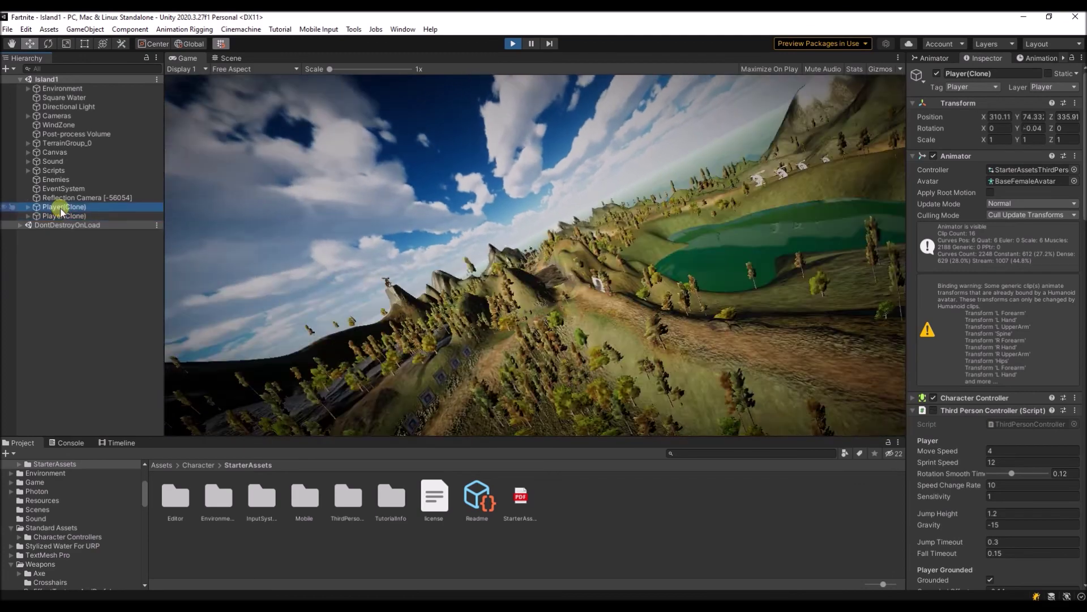
click(67, 216)
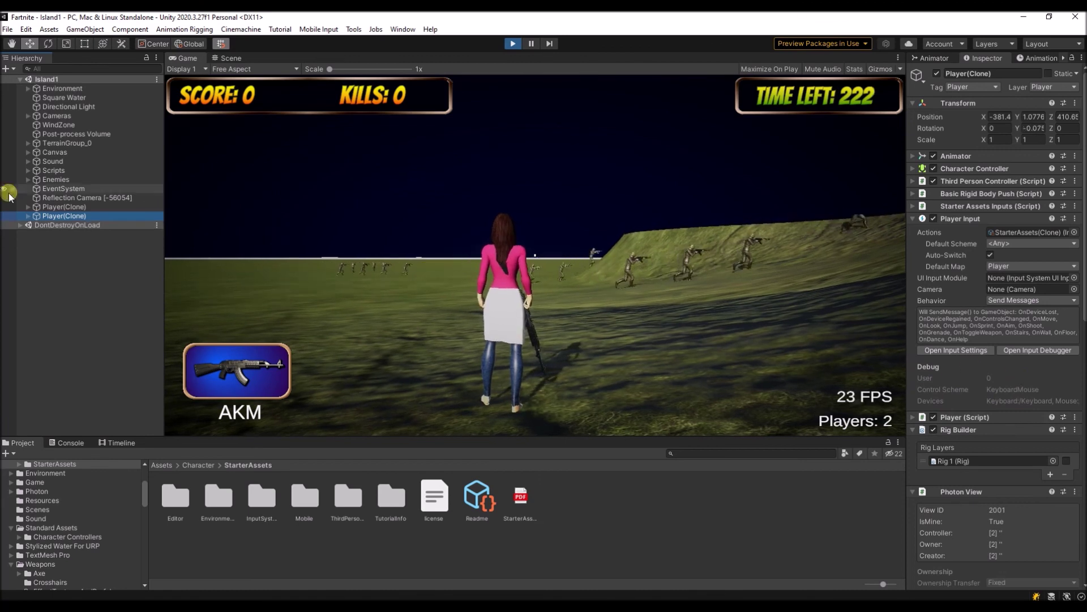
click(81, 207)
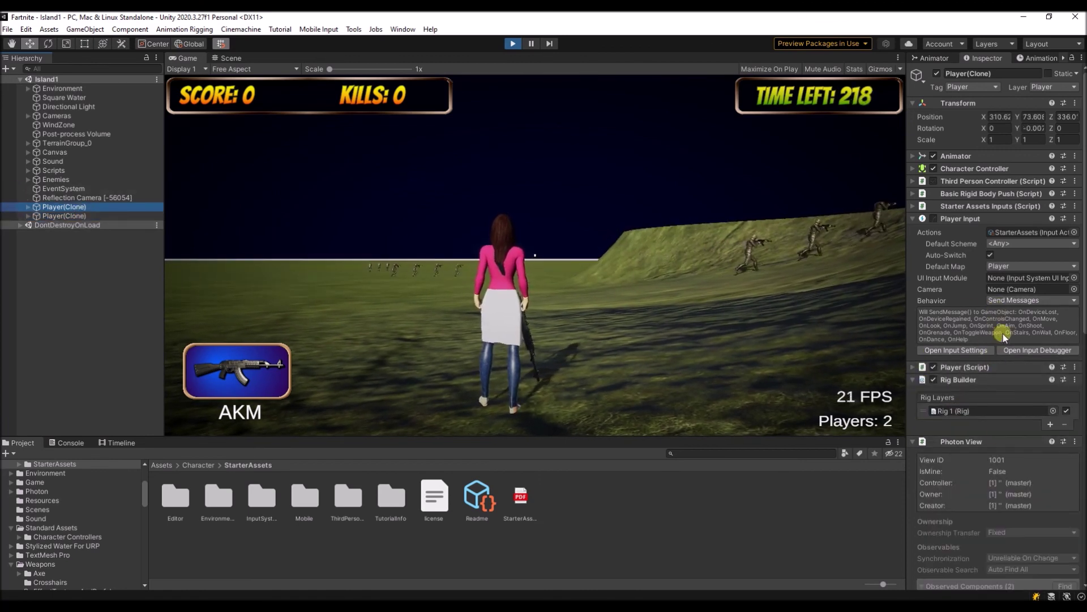
key(Down)
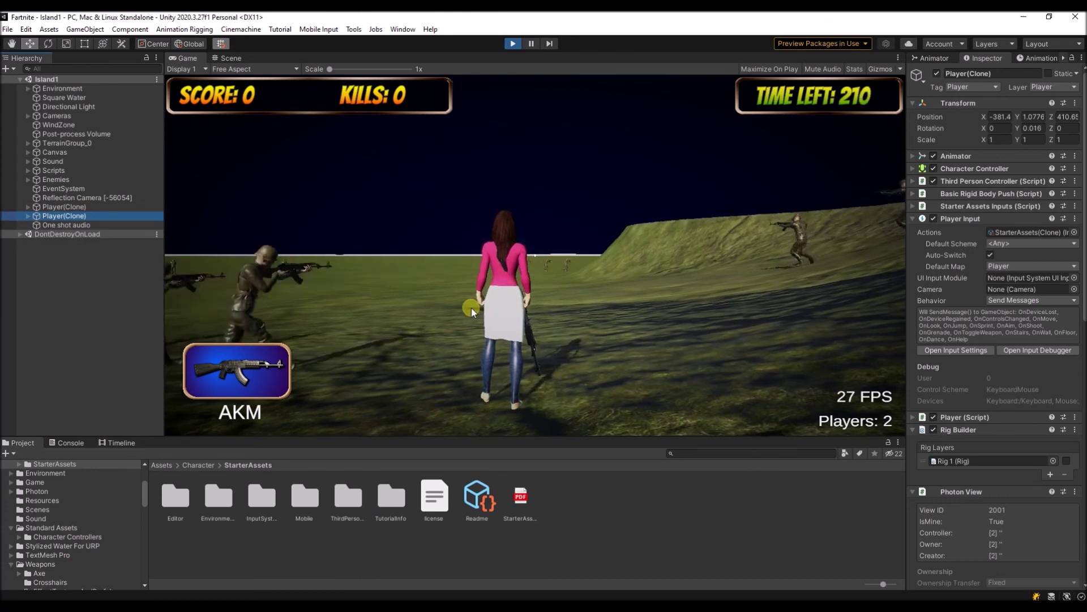
key(alt+Tab)
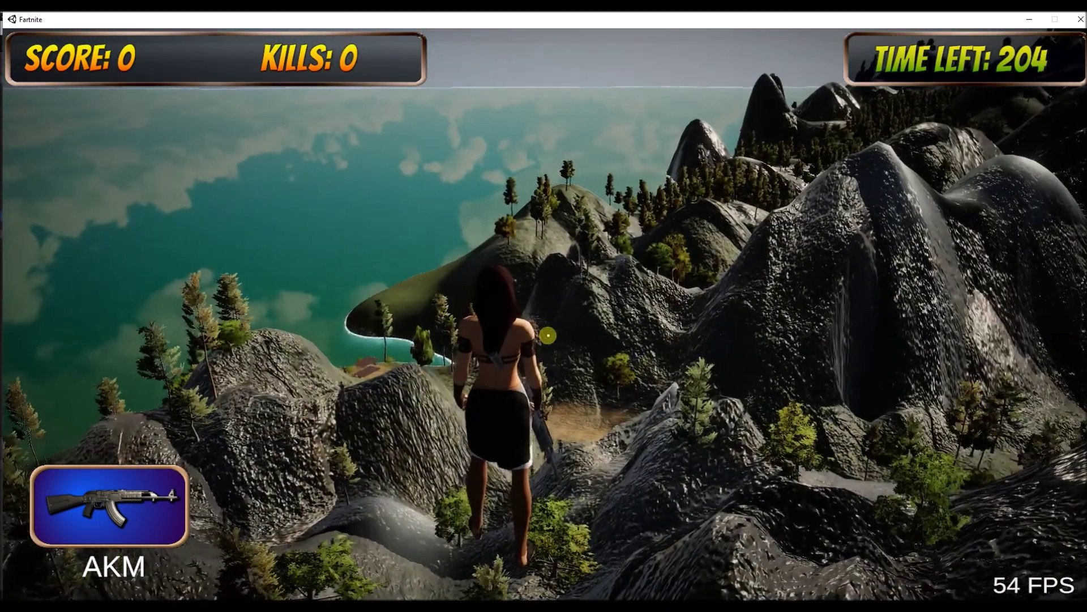
Back in the editor's game, run the player uphill through the forest toward the other character
key(alt+Tab)
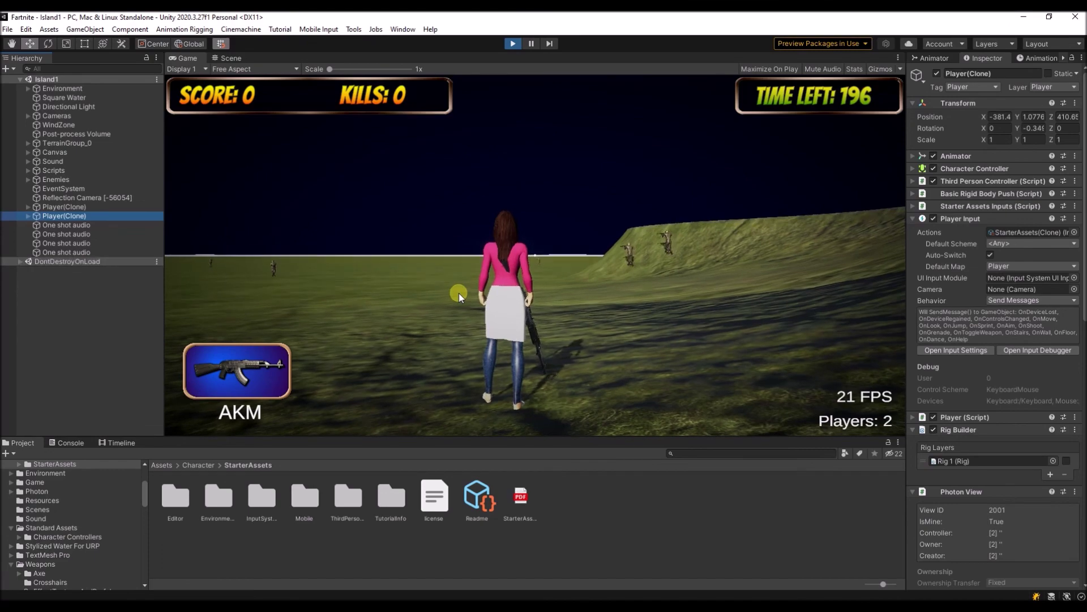
key(w)
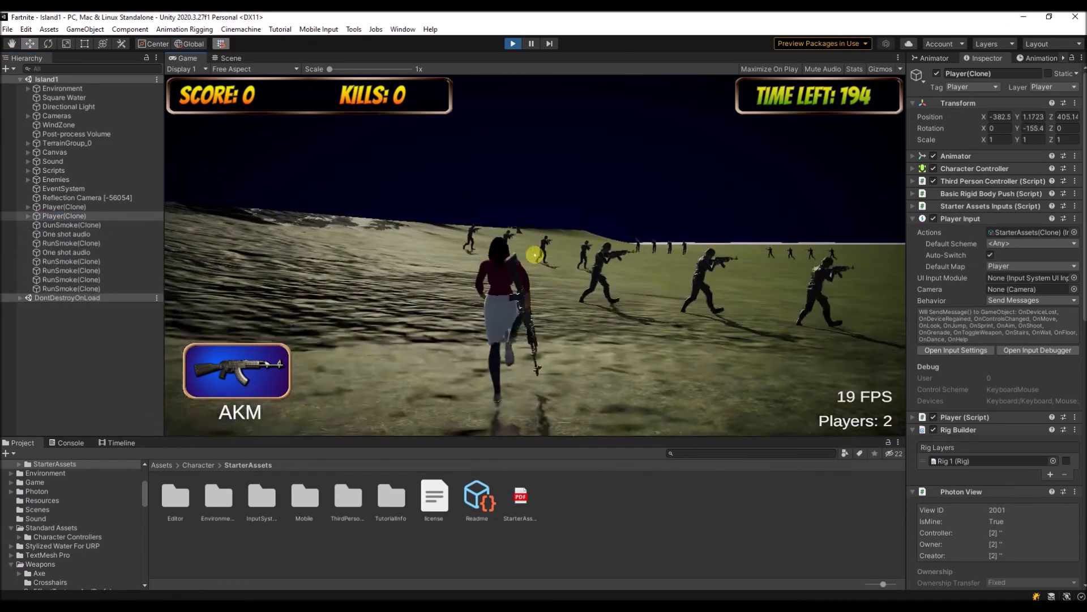
key(space)
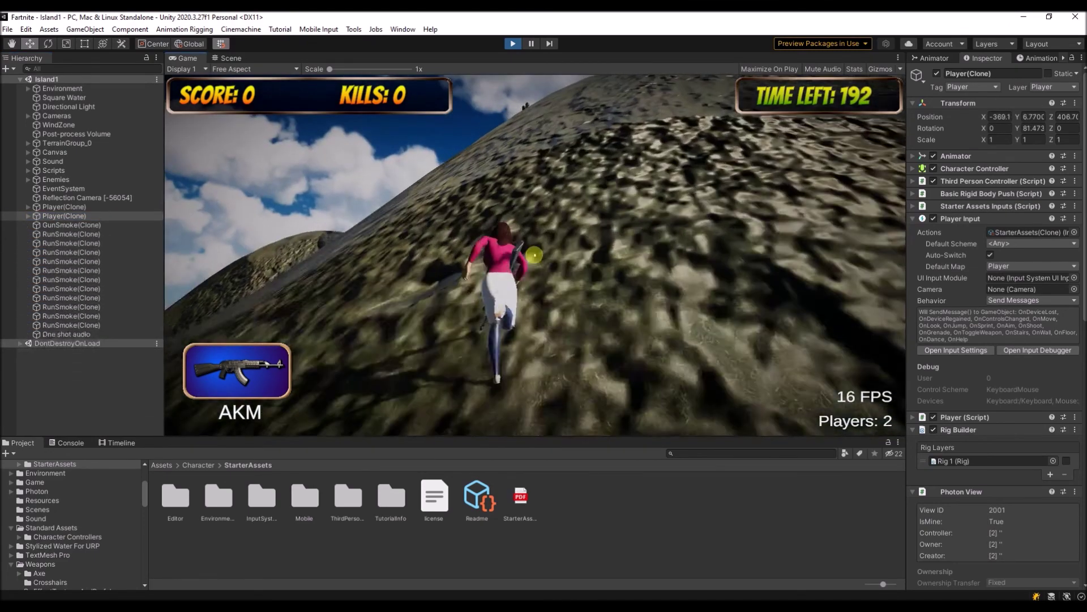
key(w)
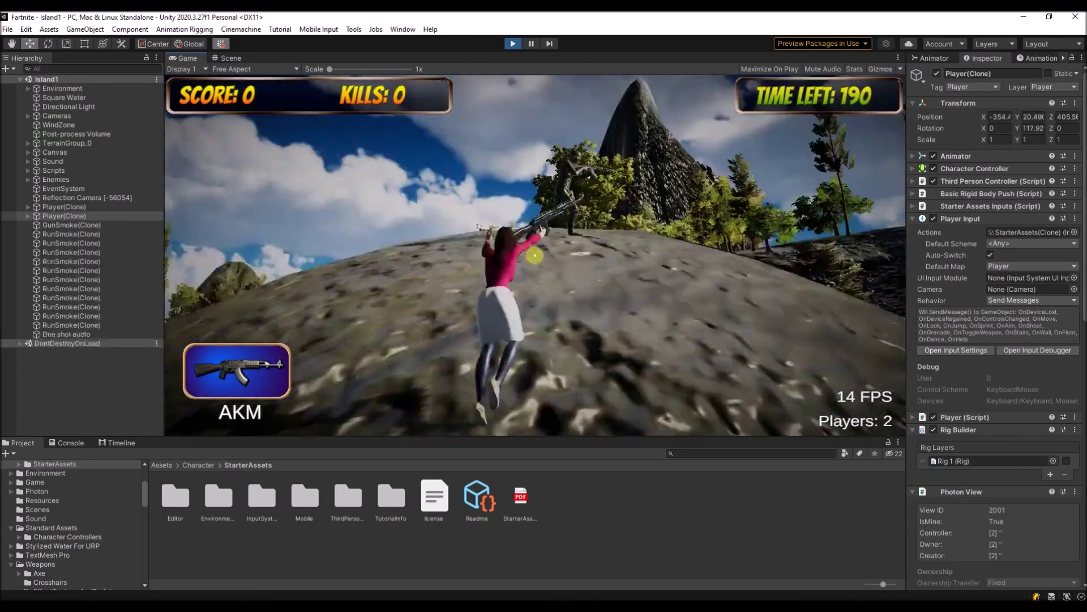
key(w)
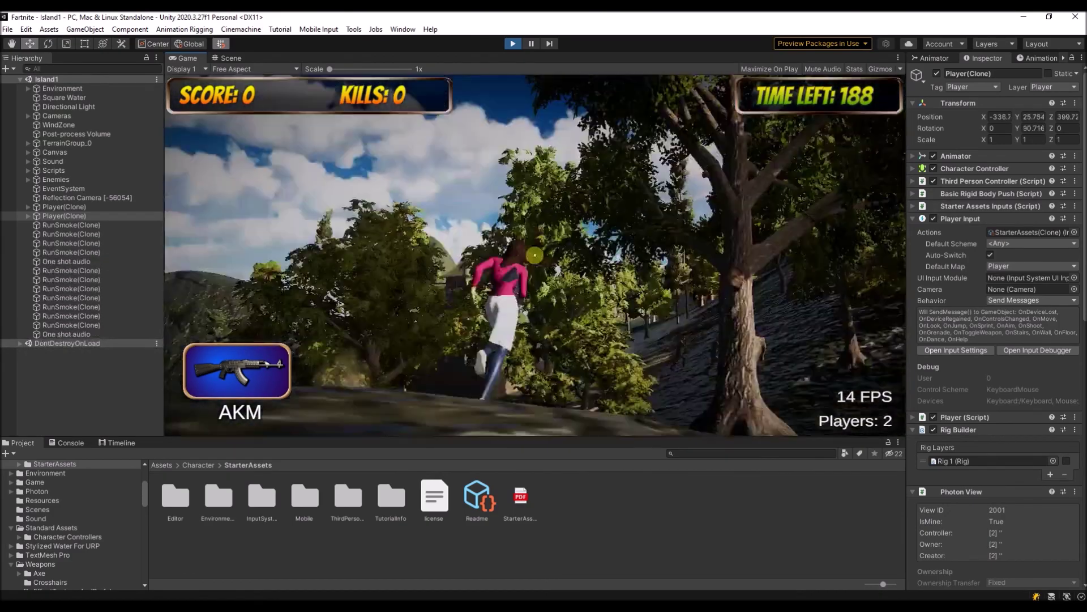
key(w)
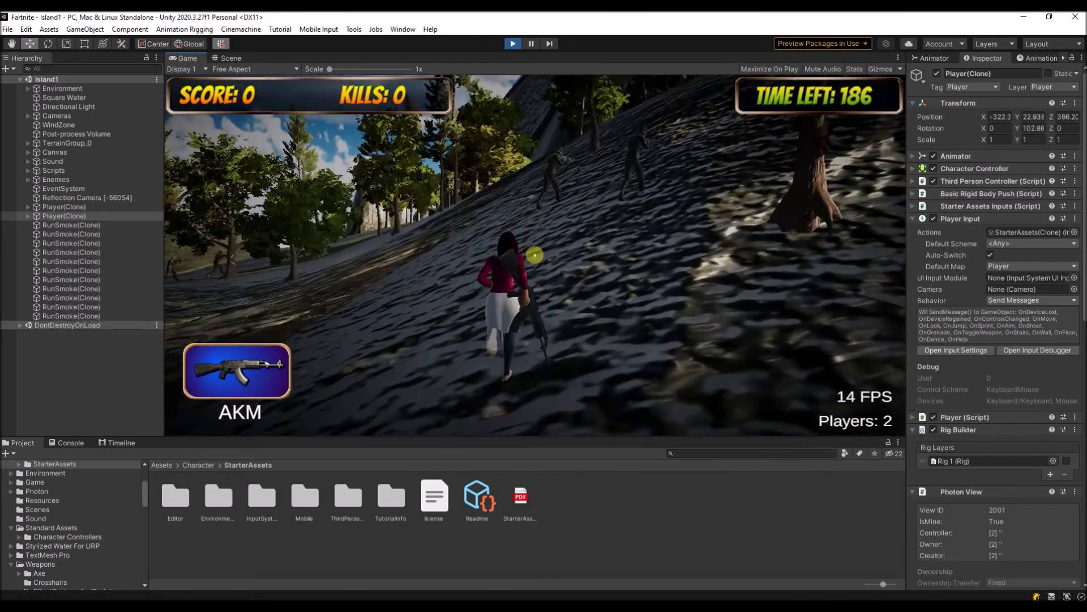
key(w)
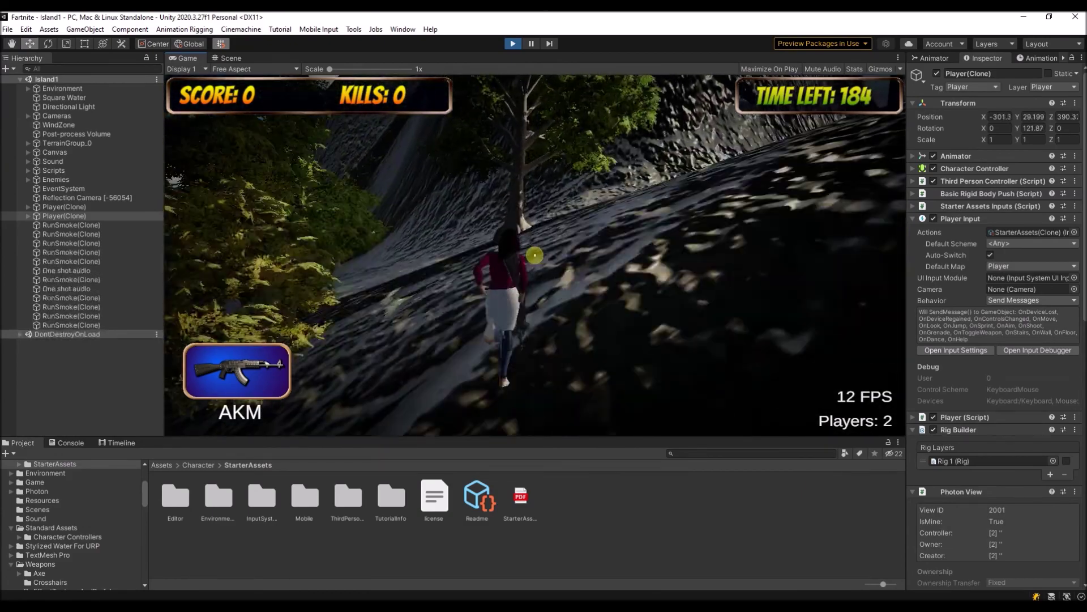
key(w)
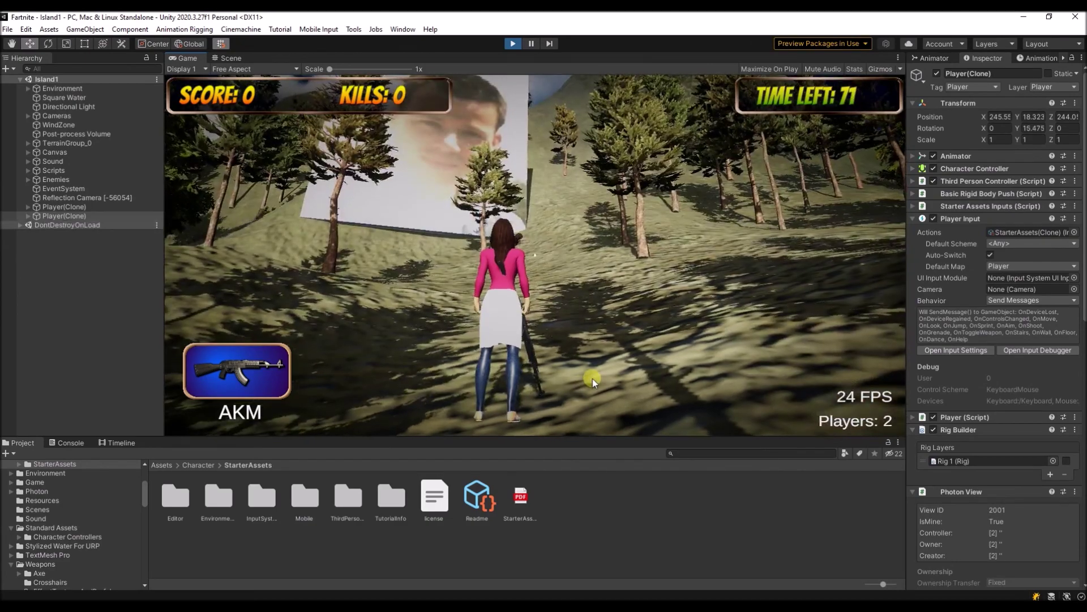
key(w)
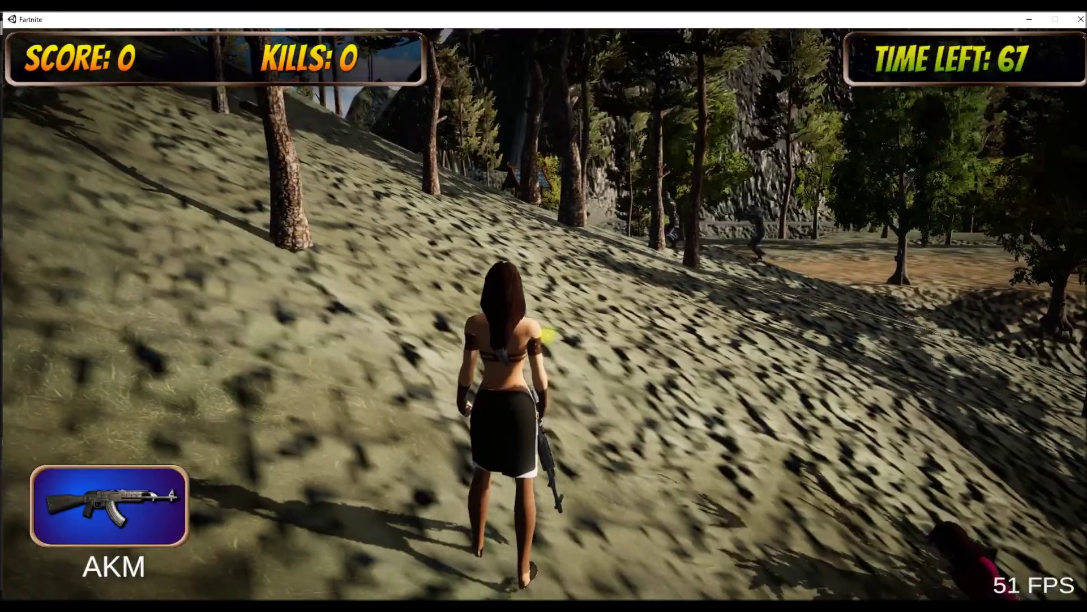
Advance on the other player, aim the AKM and shoot them down for 2 kills
key(w)
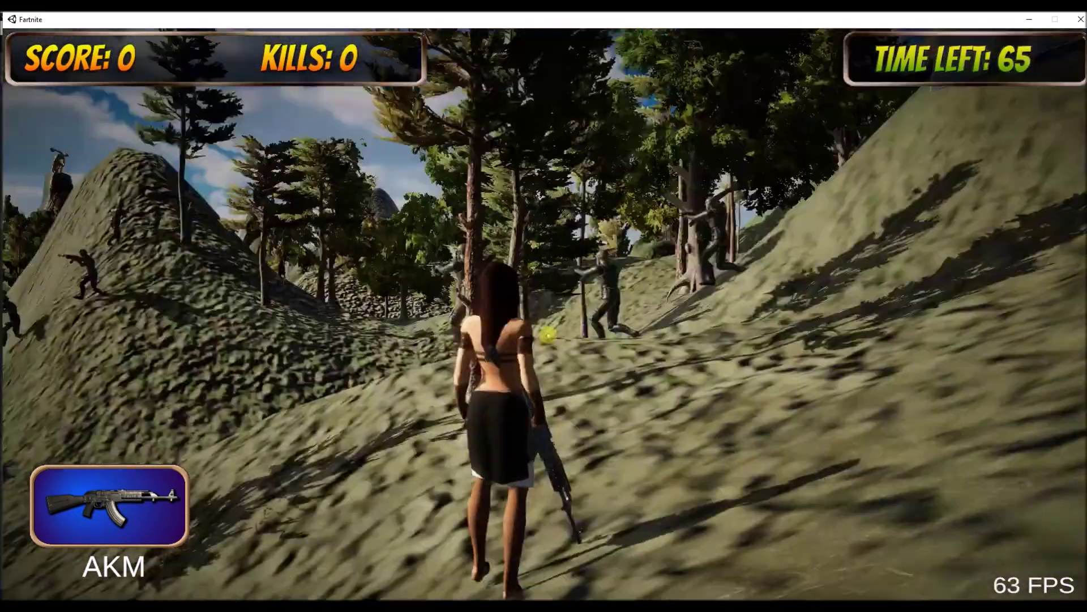
key(w)
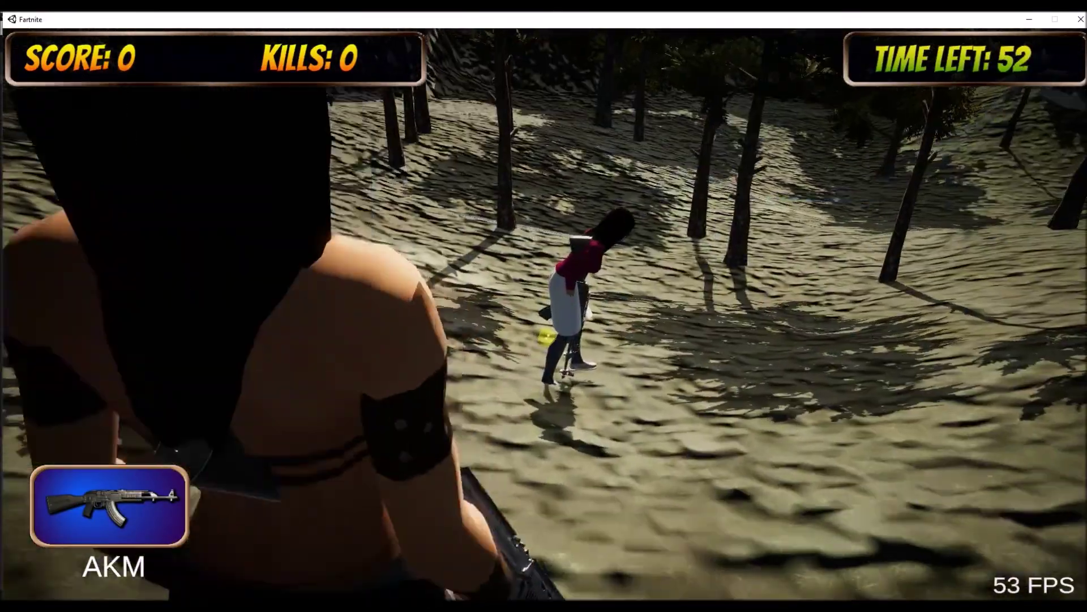
right_click(548, 335)
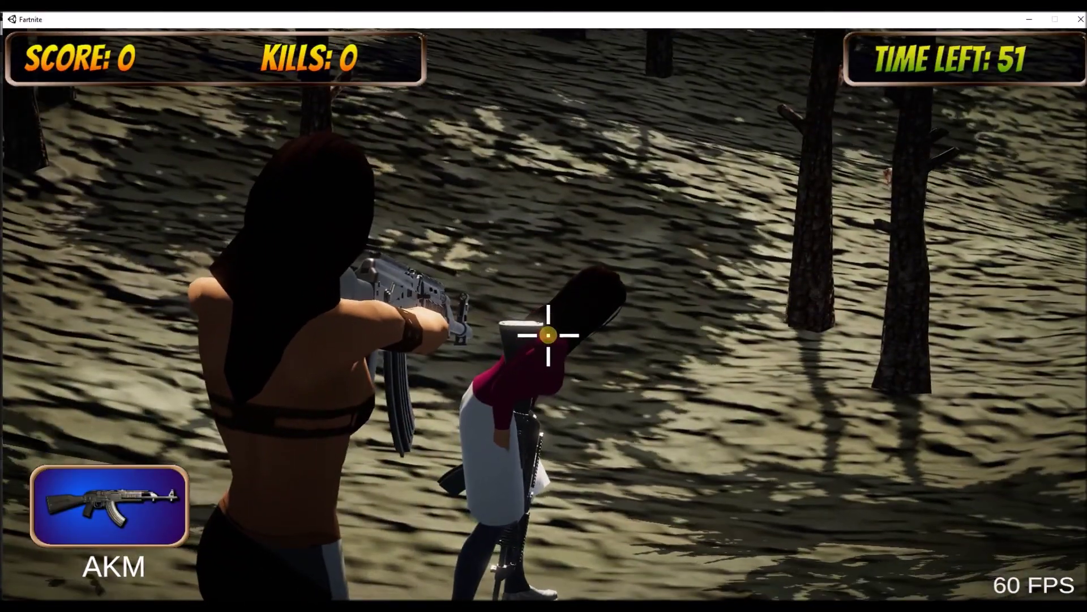
click(548, 336)
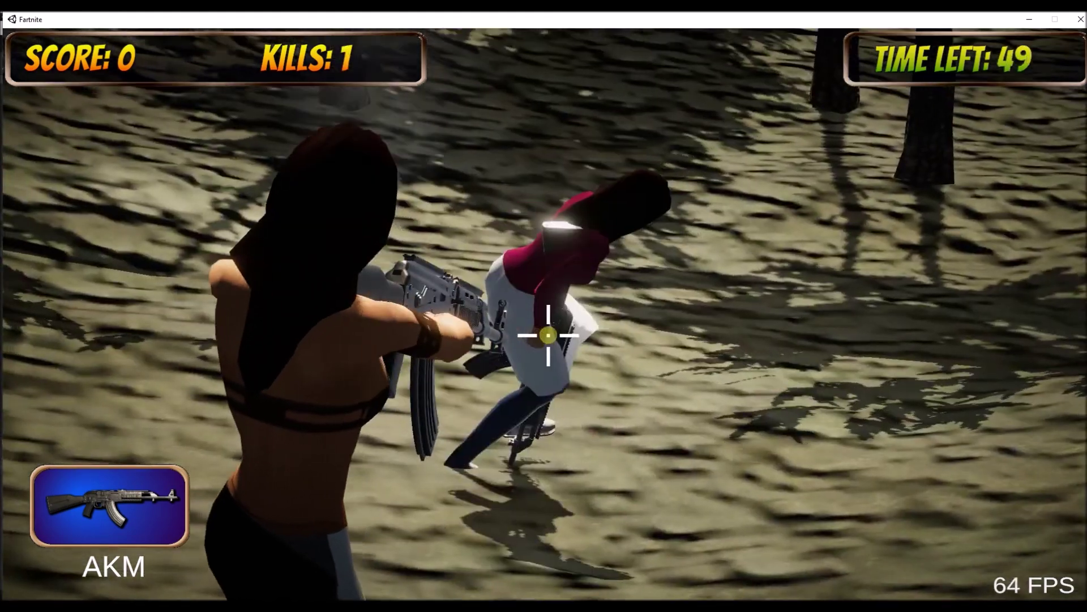
click(548, 335)
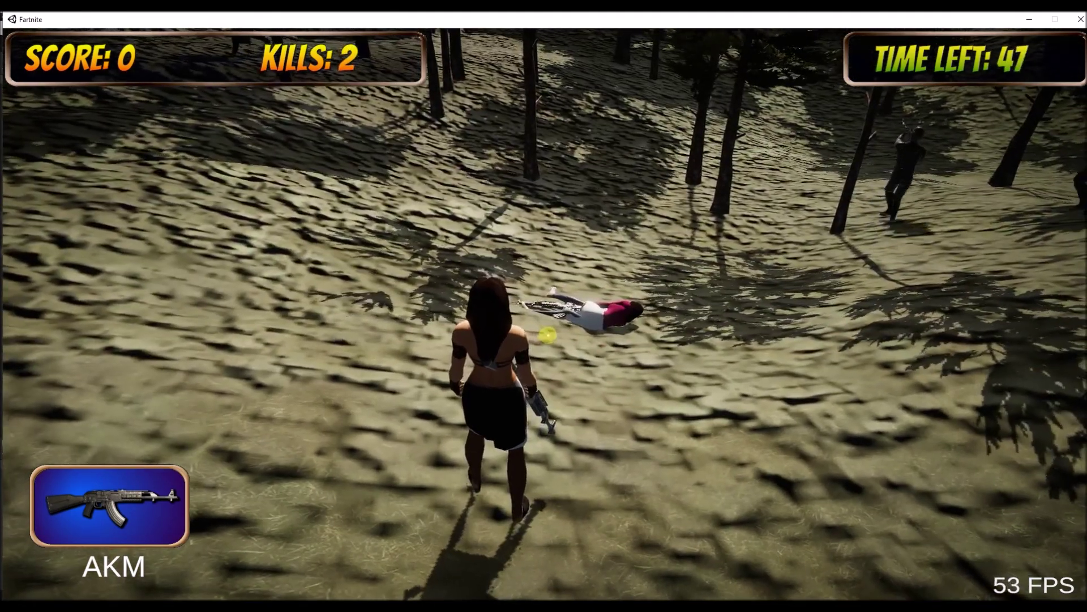